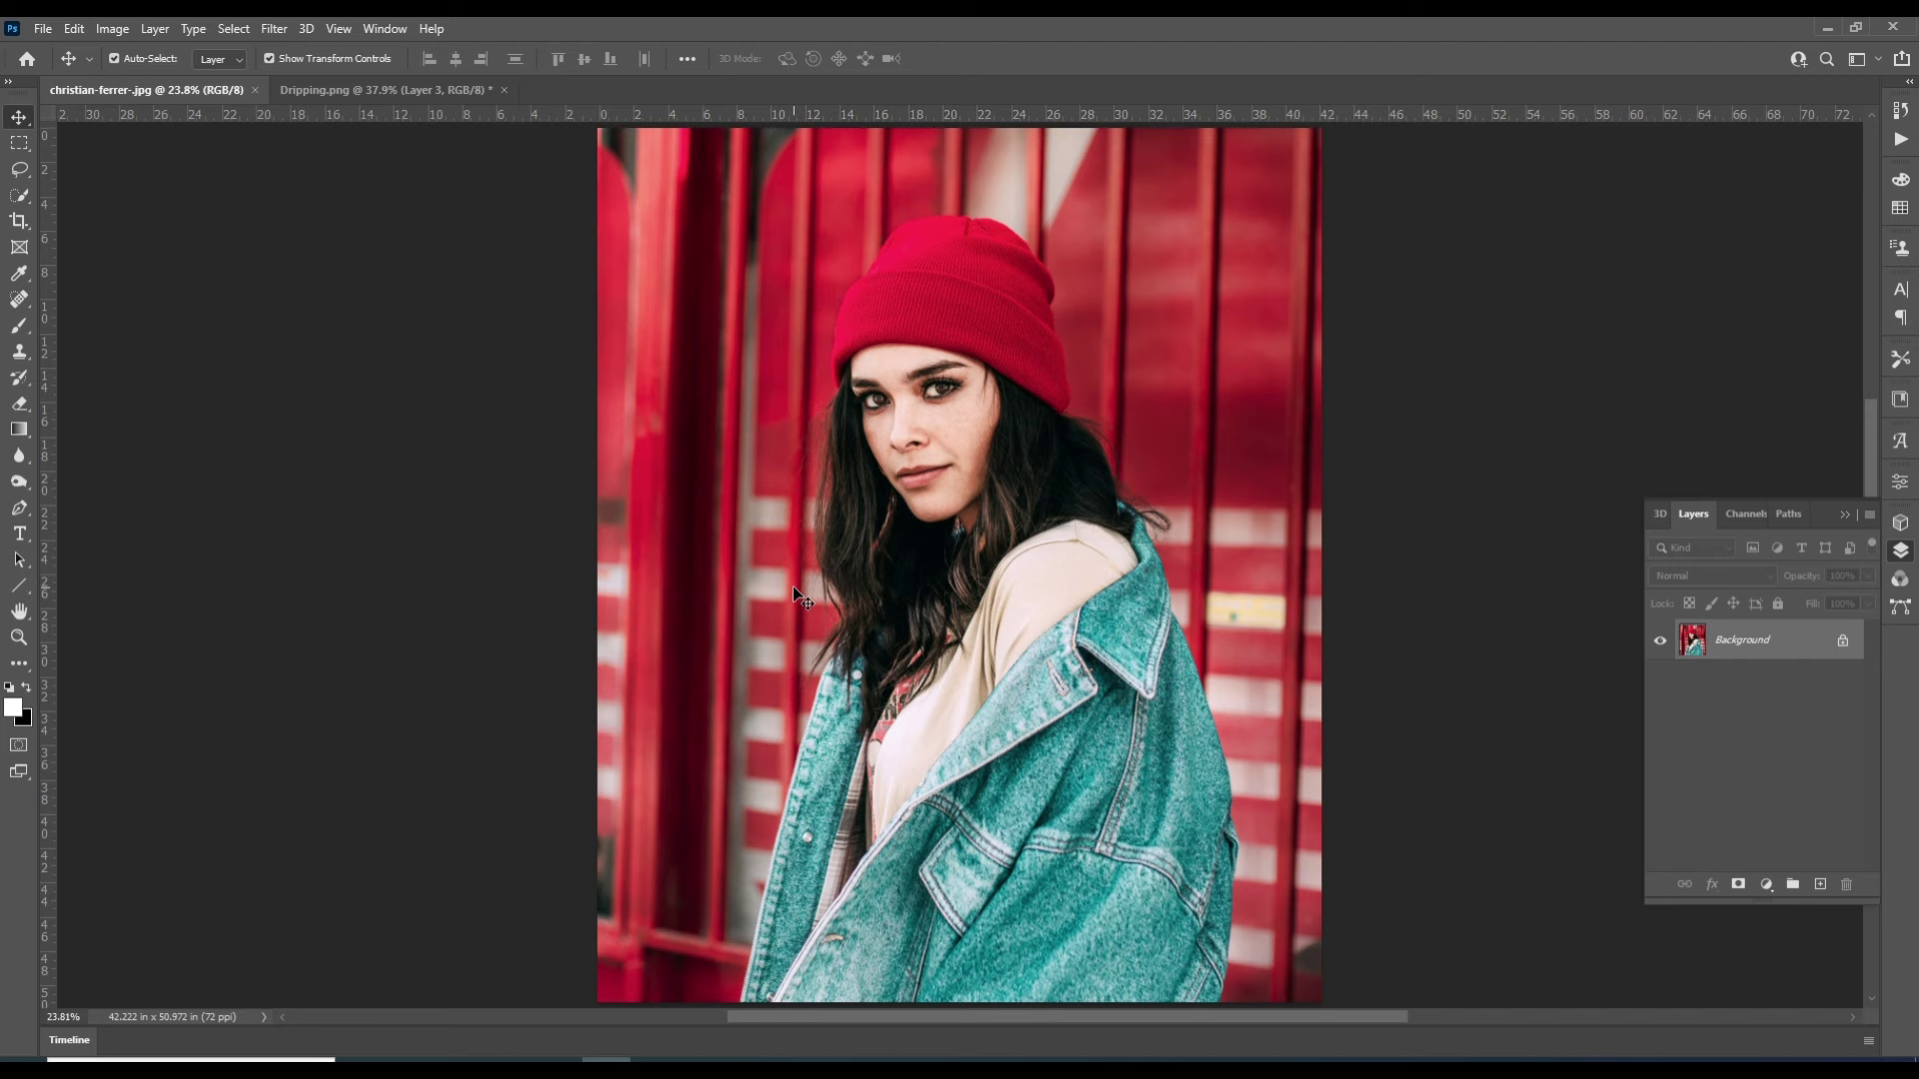
Unlock the Background layer and mask out the red striped backdrop around the woman using Select Subject
{"action": "left_click", "coordinate": [1844, 643]}
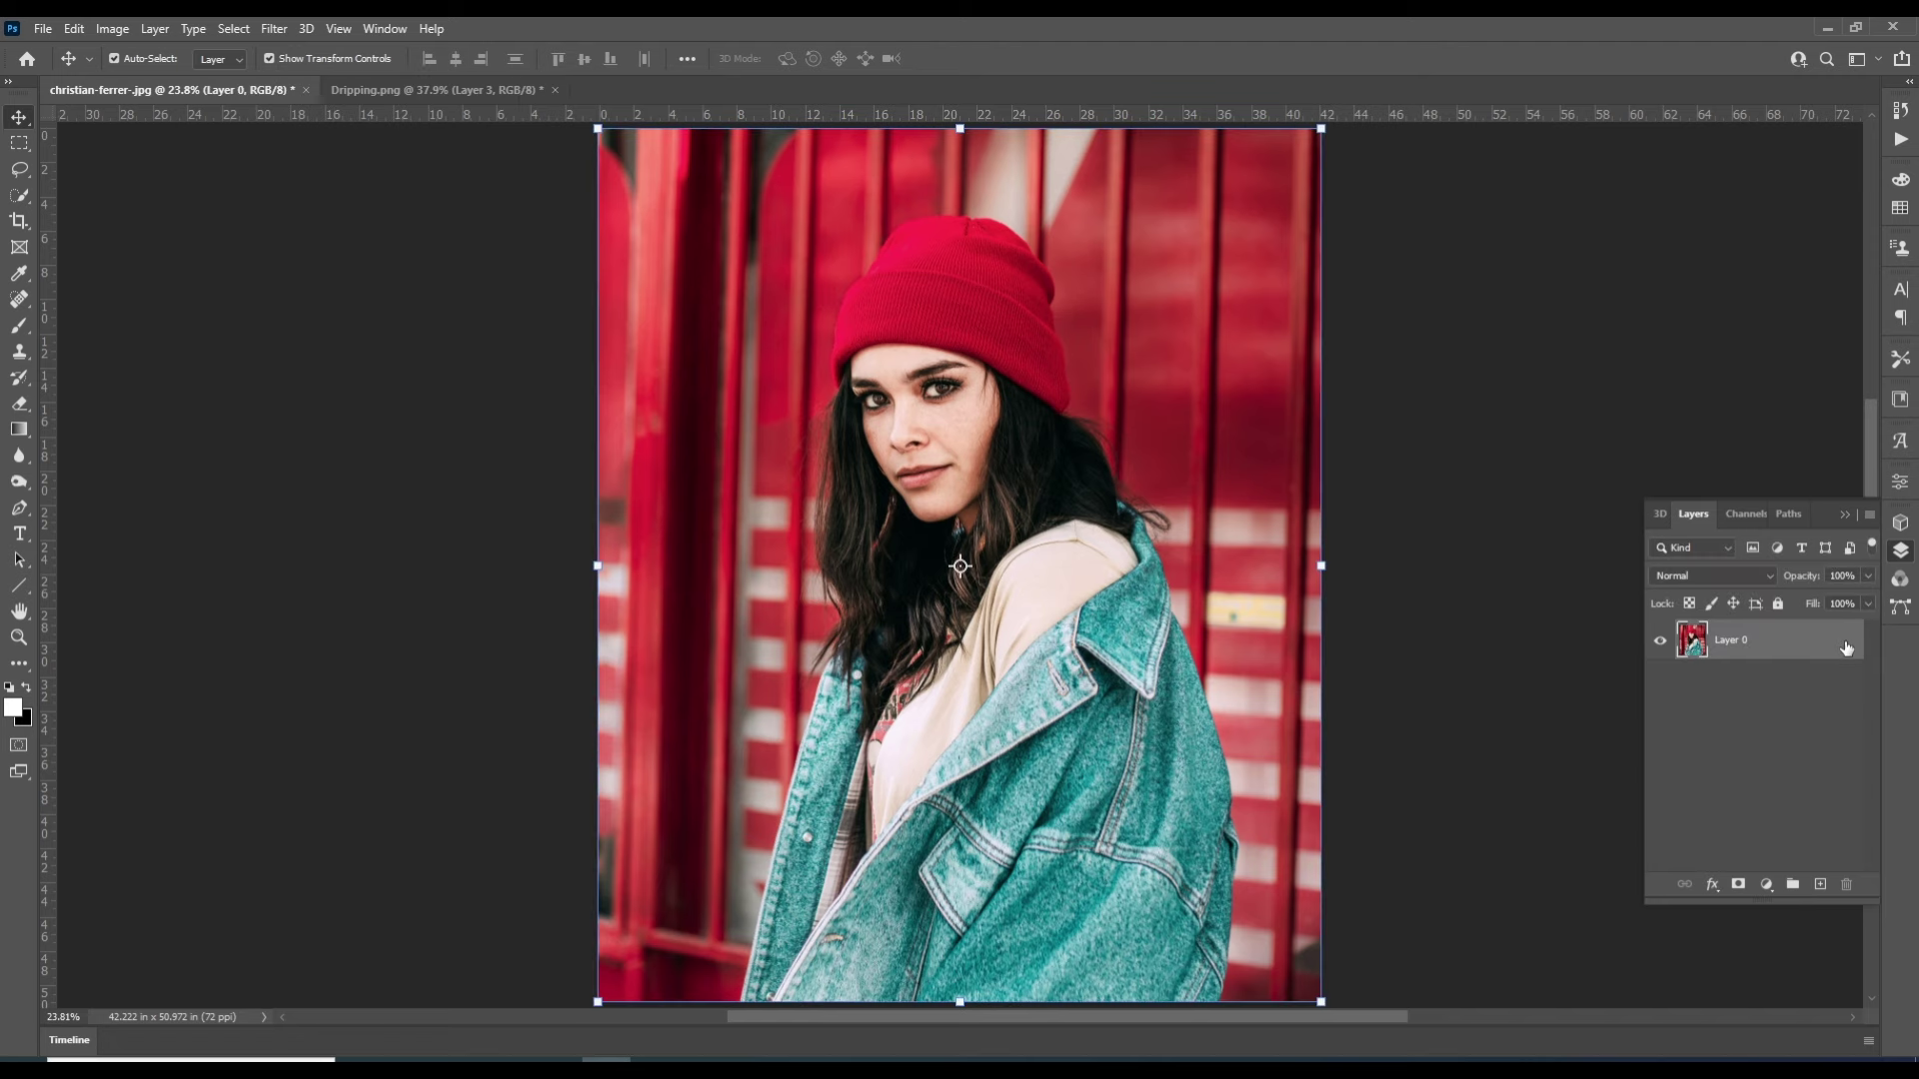
{"action": "left_click", "coordinate": [21, 199]}
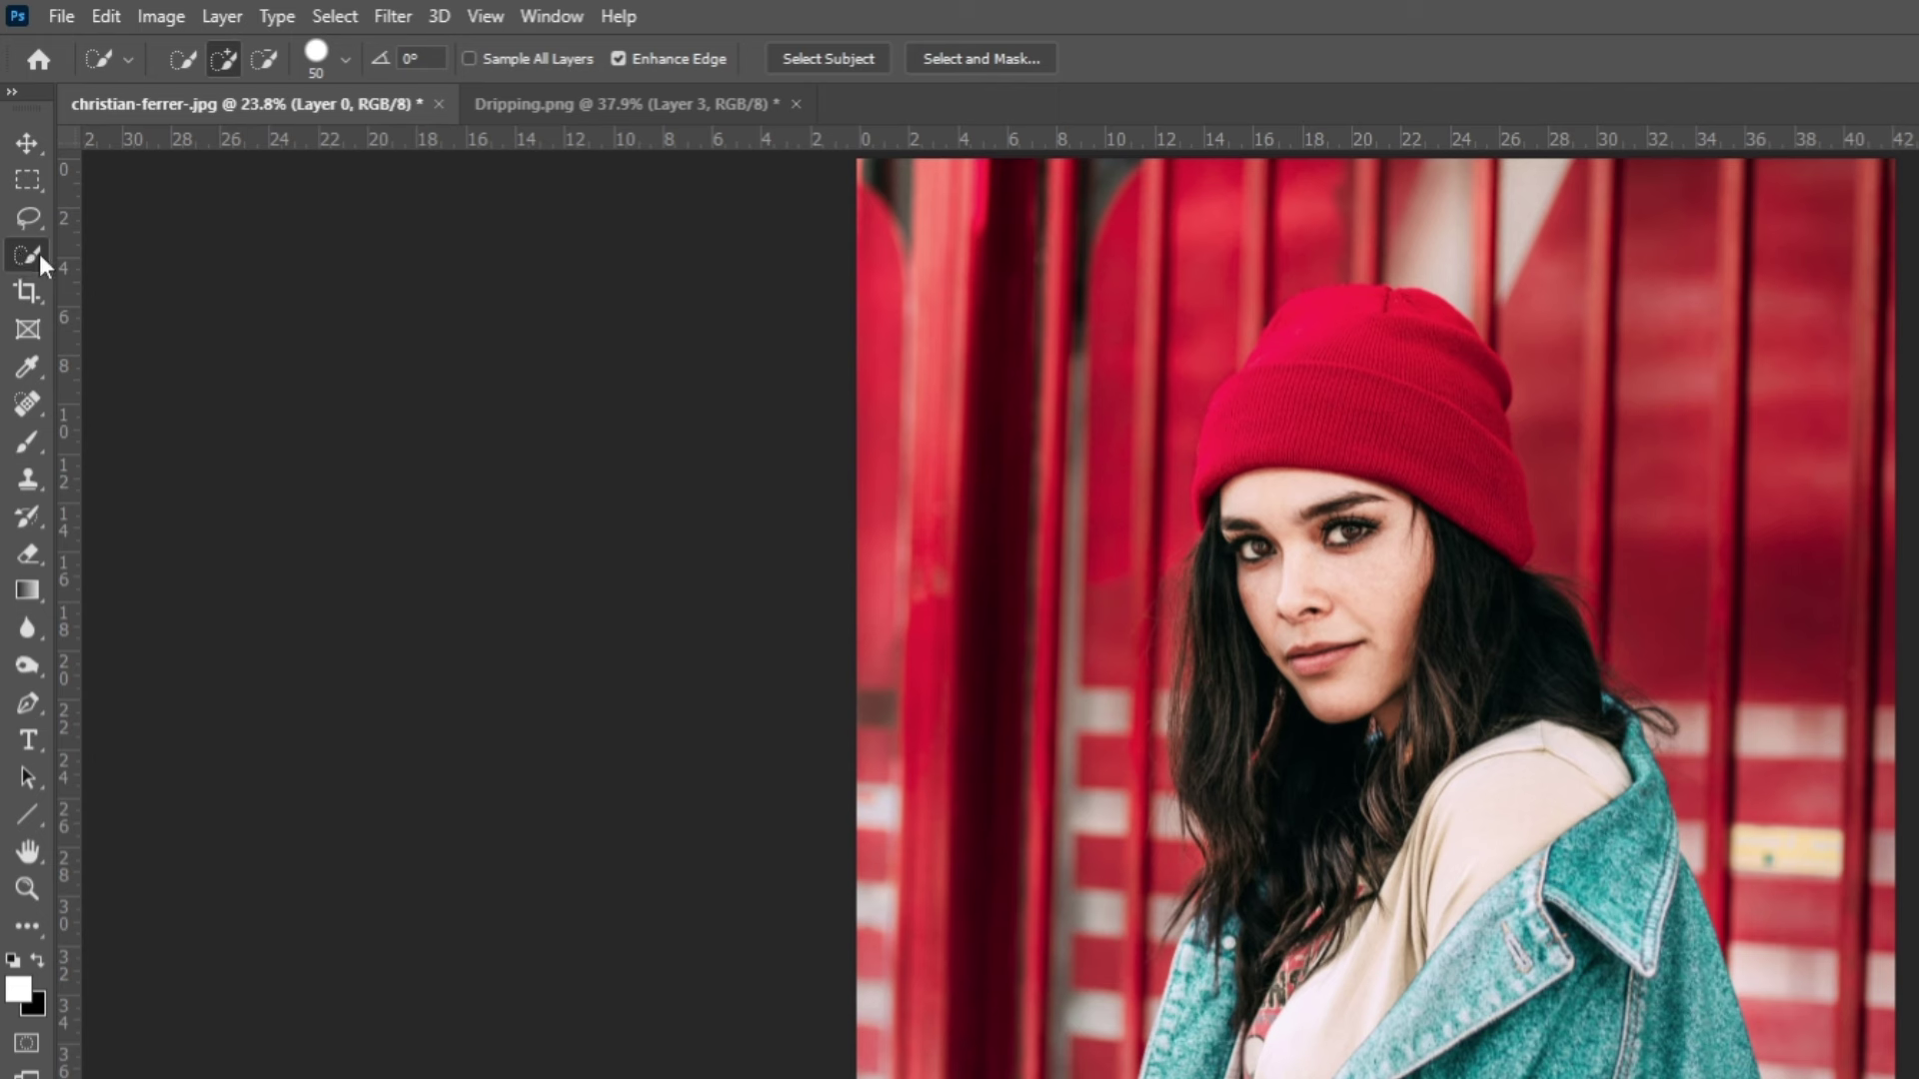
{"action": "left_click", "coordinate": [840, 60]}
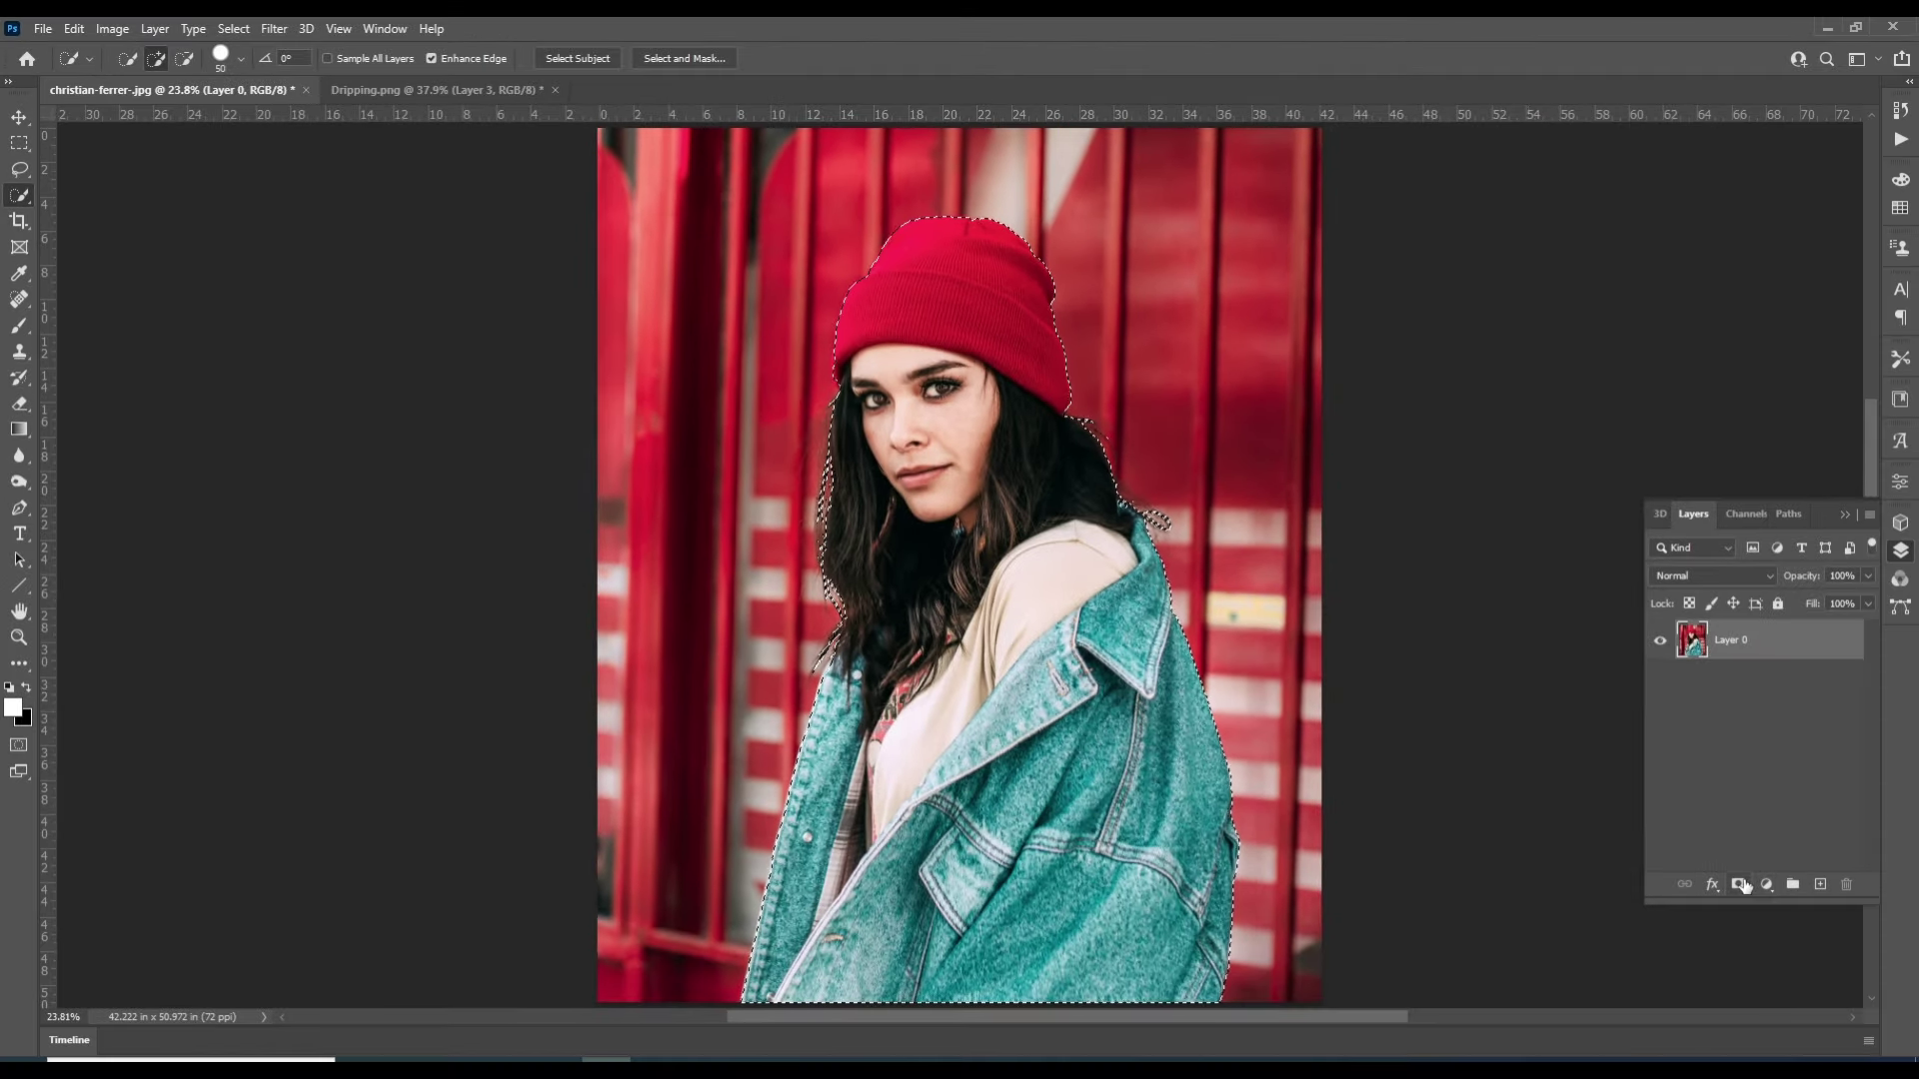
{"action": "left_click", "coordinate": [1740, 886]}
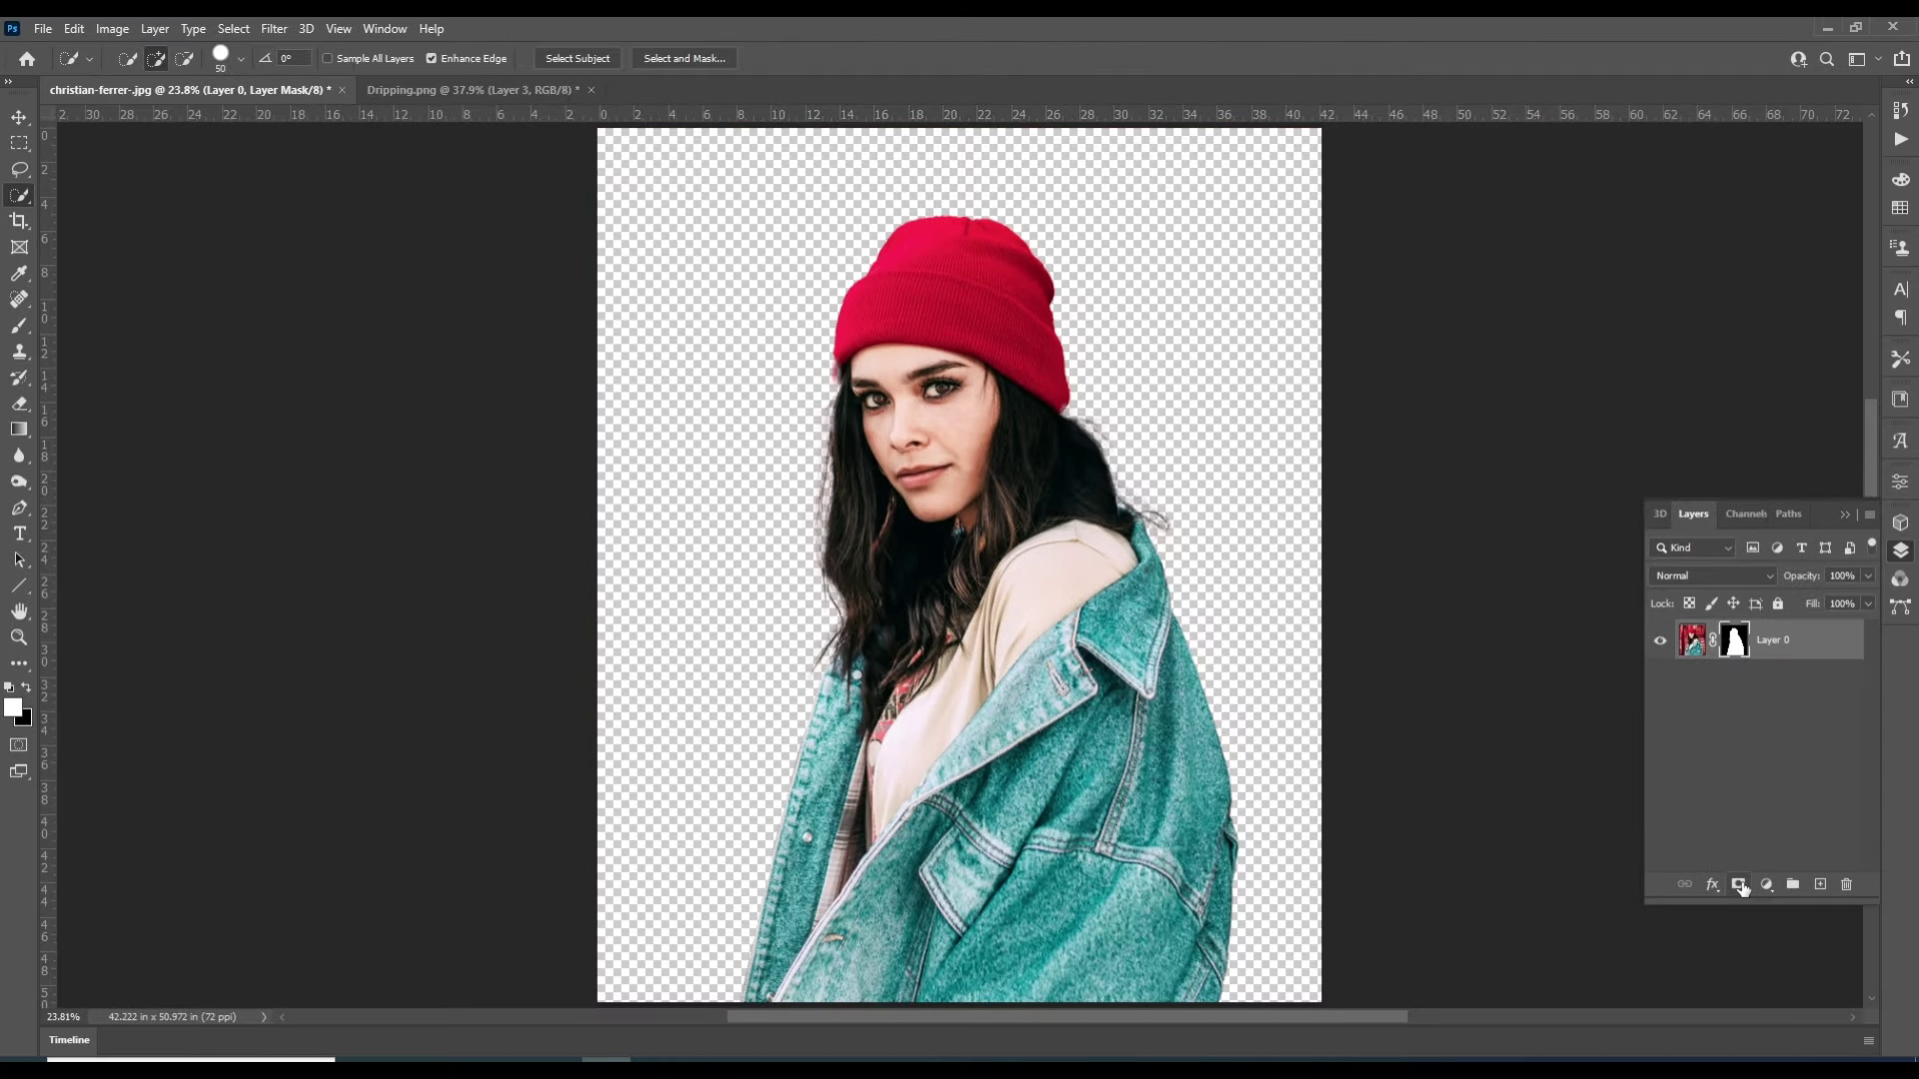
Scale the cut-out woman down to about 70% and move her up and to the left
{"action": "left_click", "coordinate": [20, 118]}
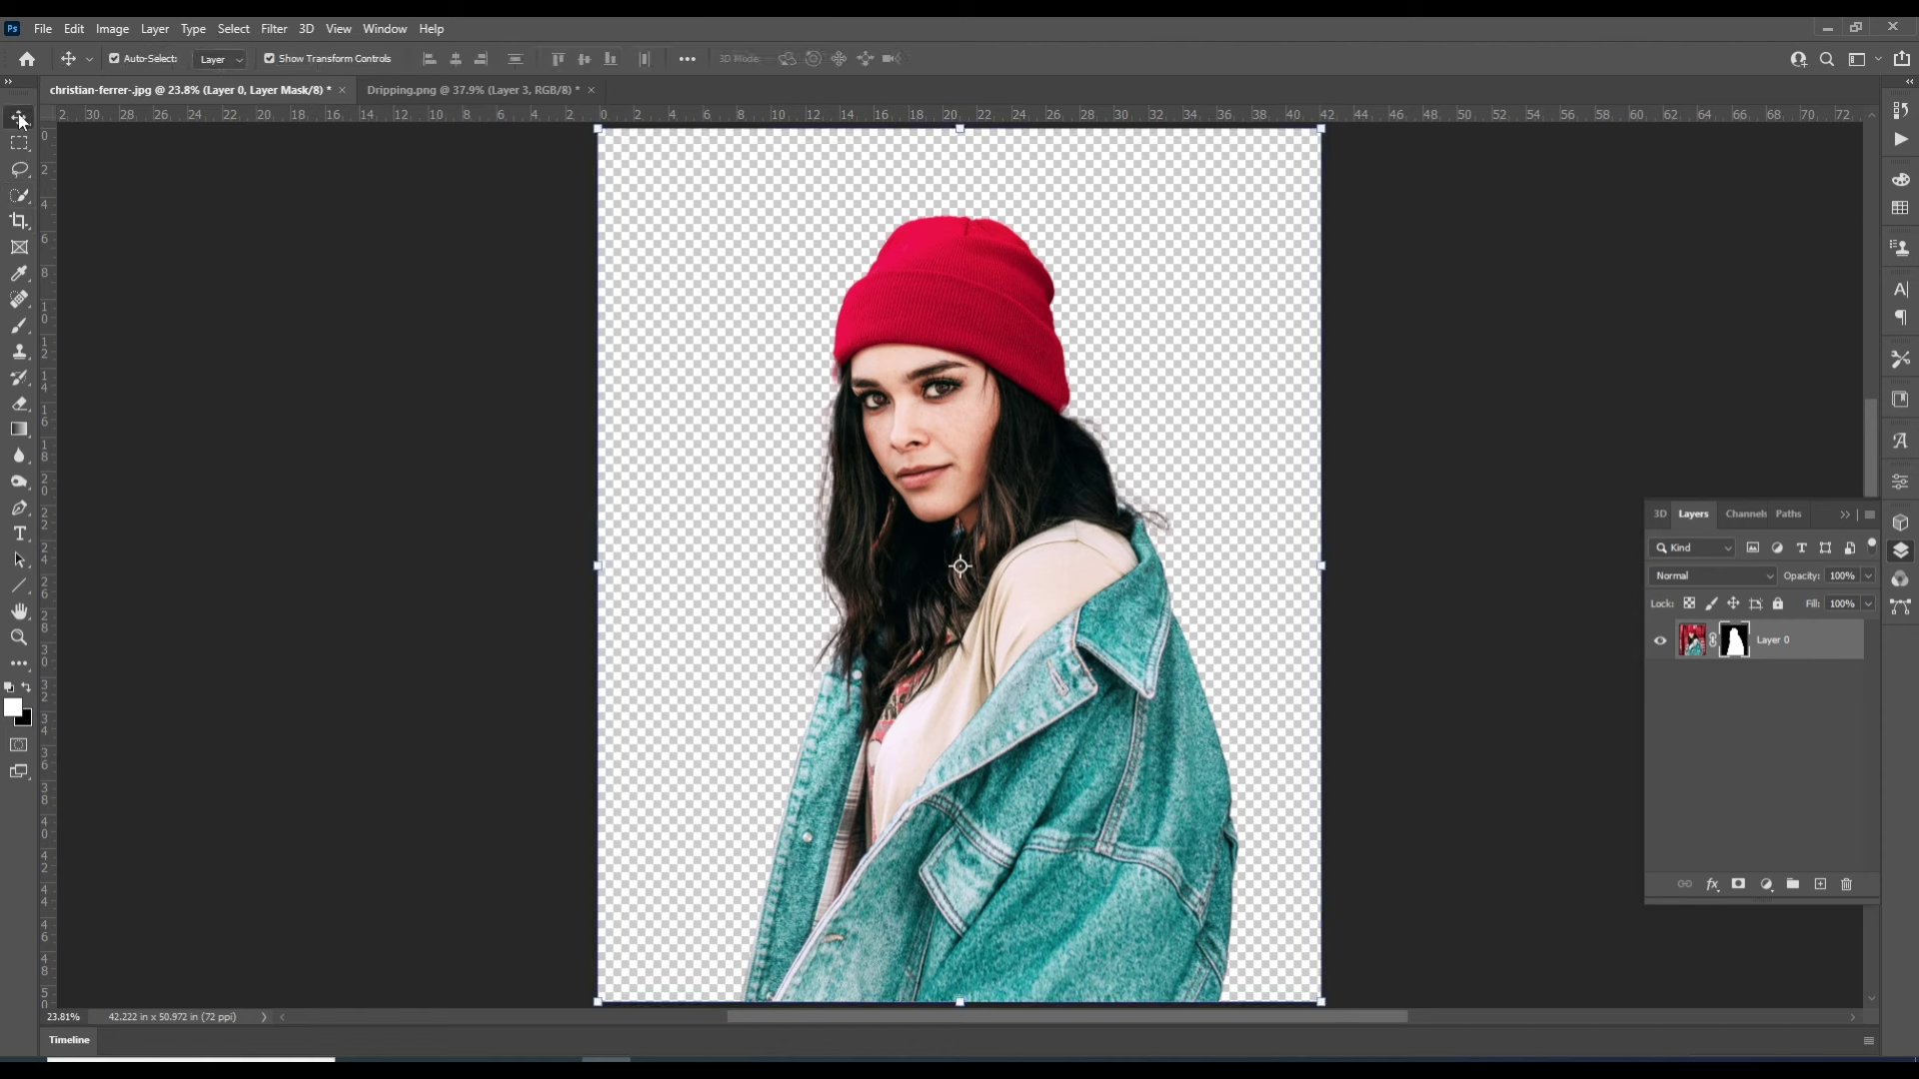
{"action": "key", "text": "ctrl"}
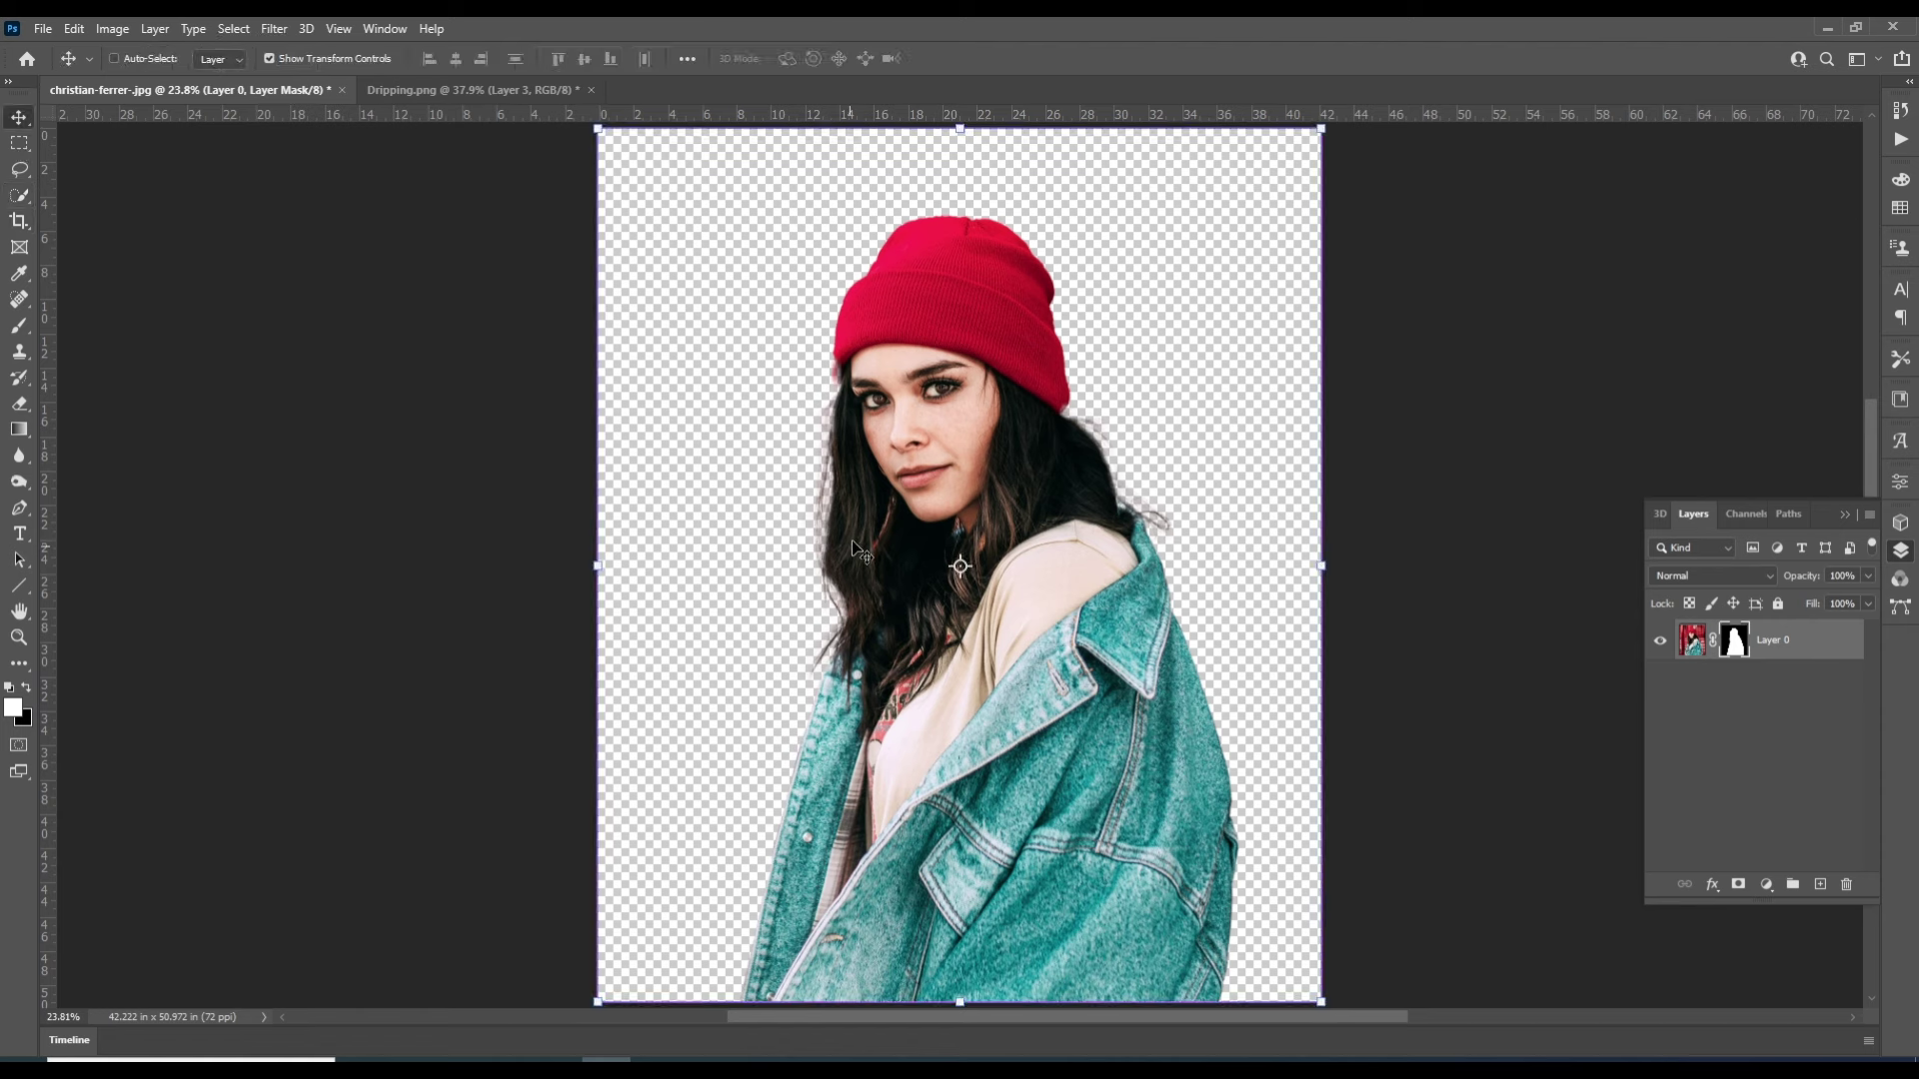
{"action": "left_click", "coordinate": [961, 1001]}
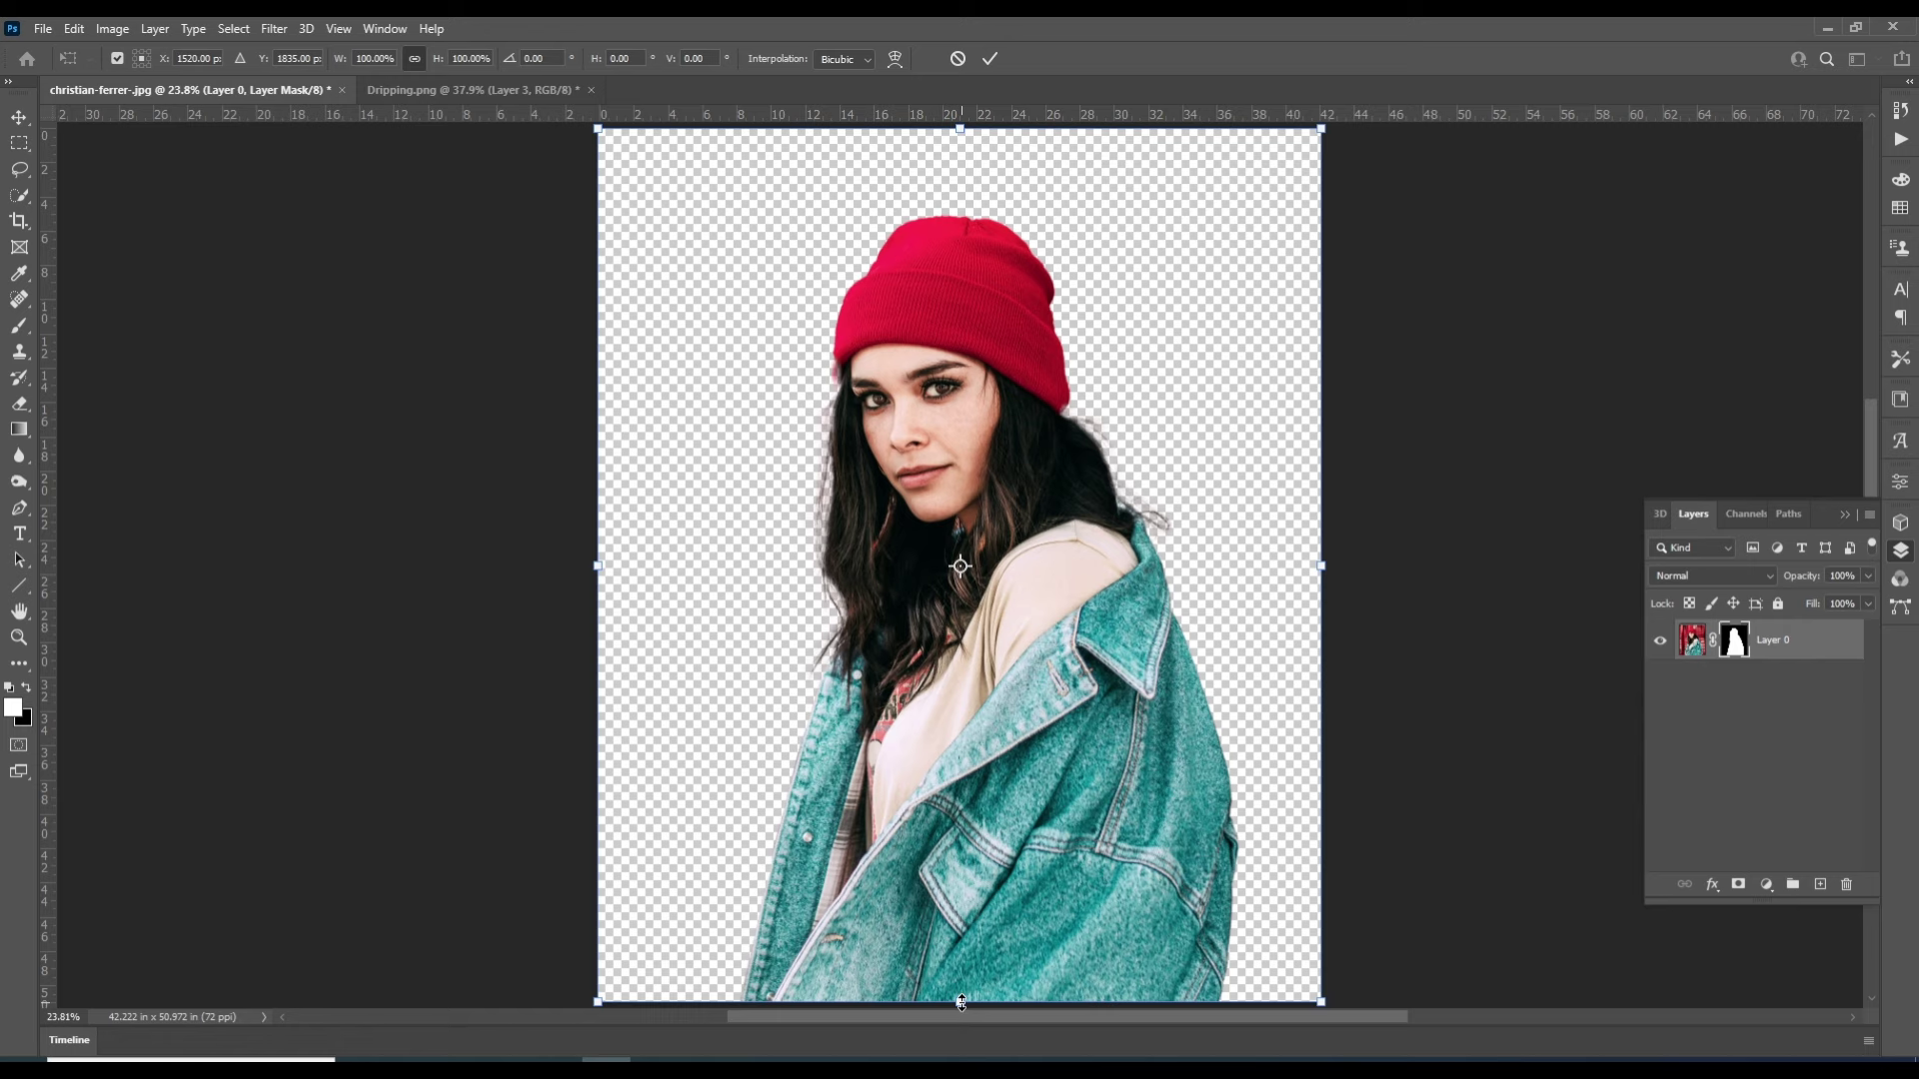
{"action": "left_click_drag", "start_coordinate": [960, 1003], "coordinate": [962, 738]}
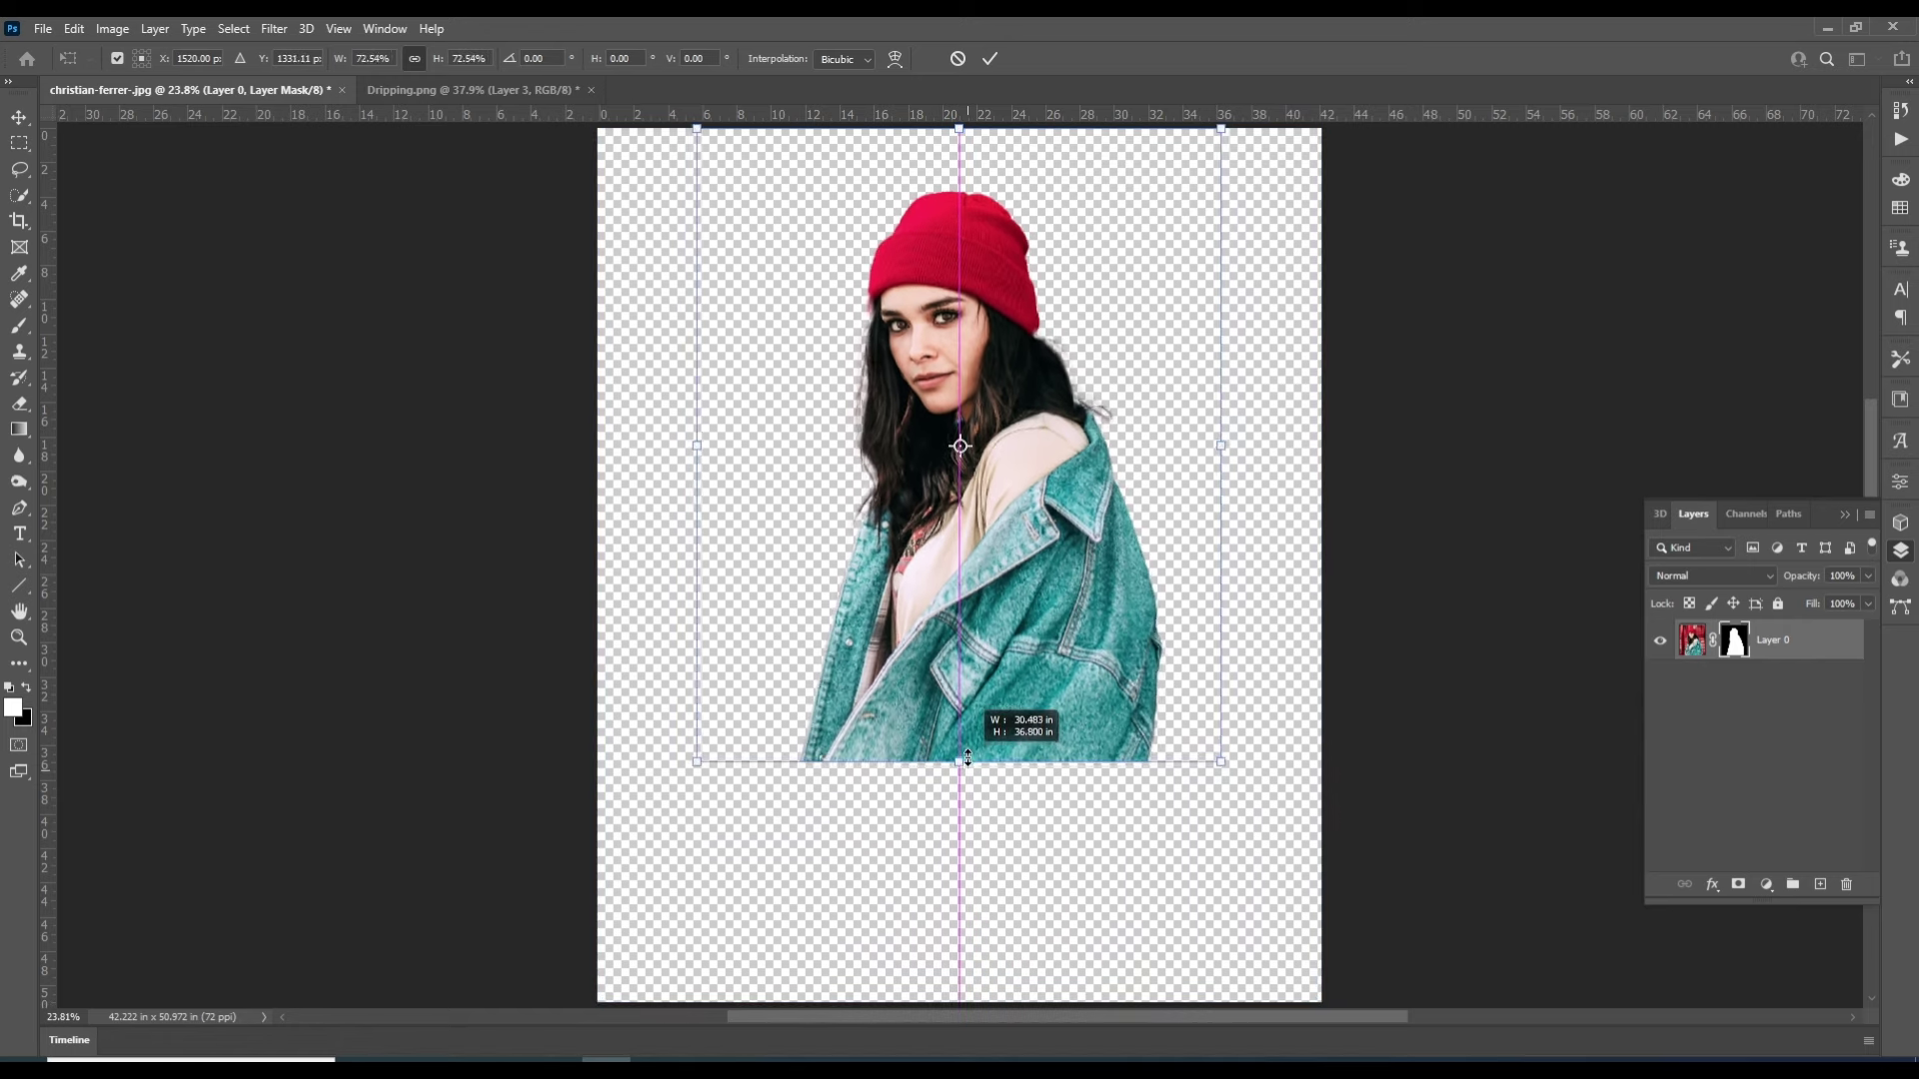
{"action": "left_click_drag", "start_coordinate": [969, 668], "coordinate": [957, 630]}
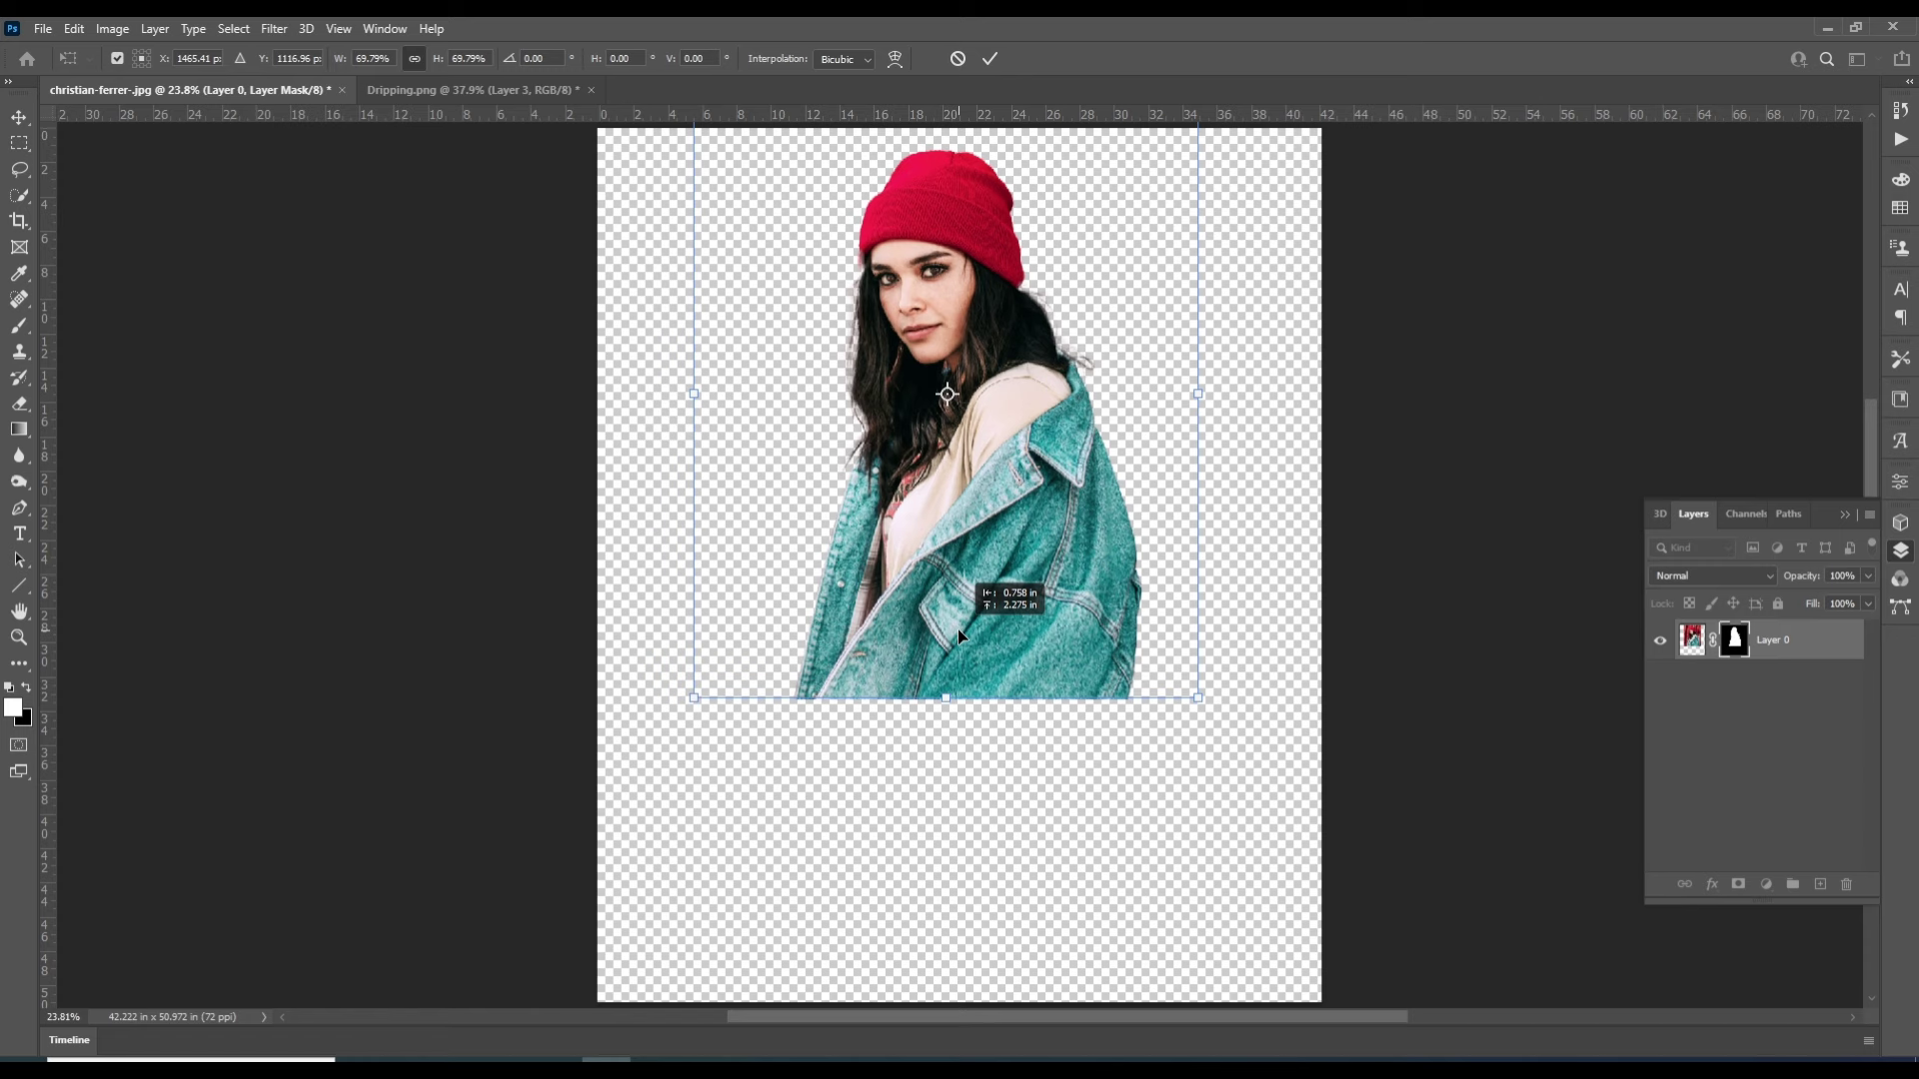
{"action": "key", "text": "Return"}
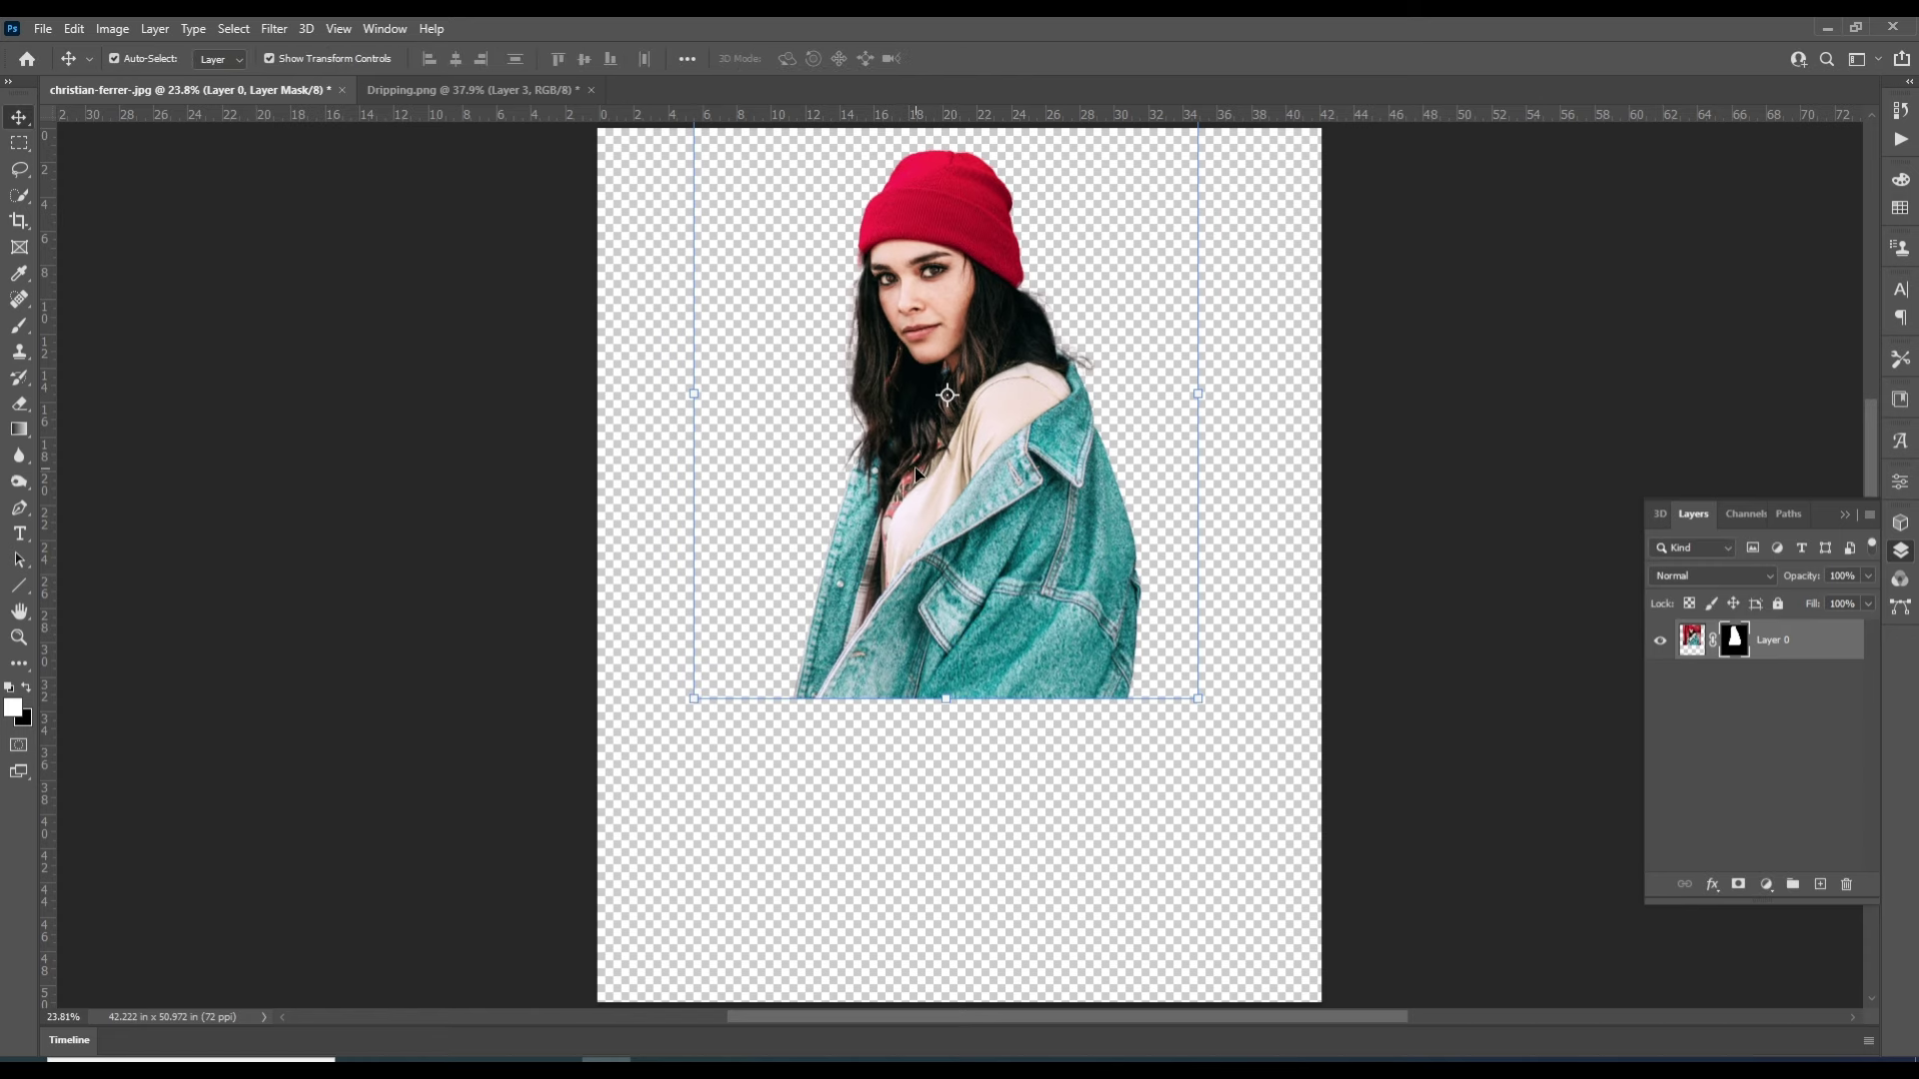
Bring the drip image from Dripping.png into the christian-ferrer portrait document as a new layer
{"action": "left_click", "coordinate": [510, 90]}
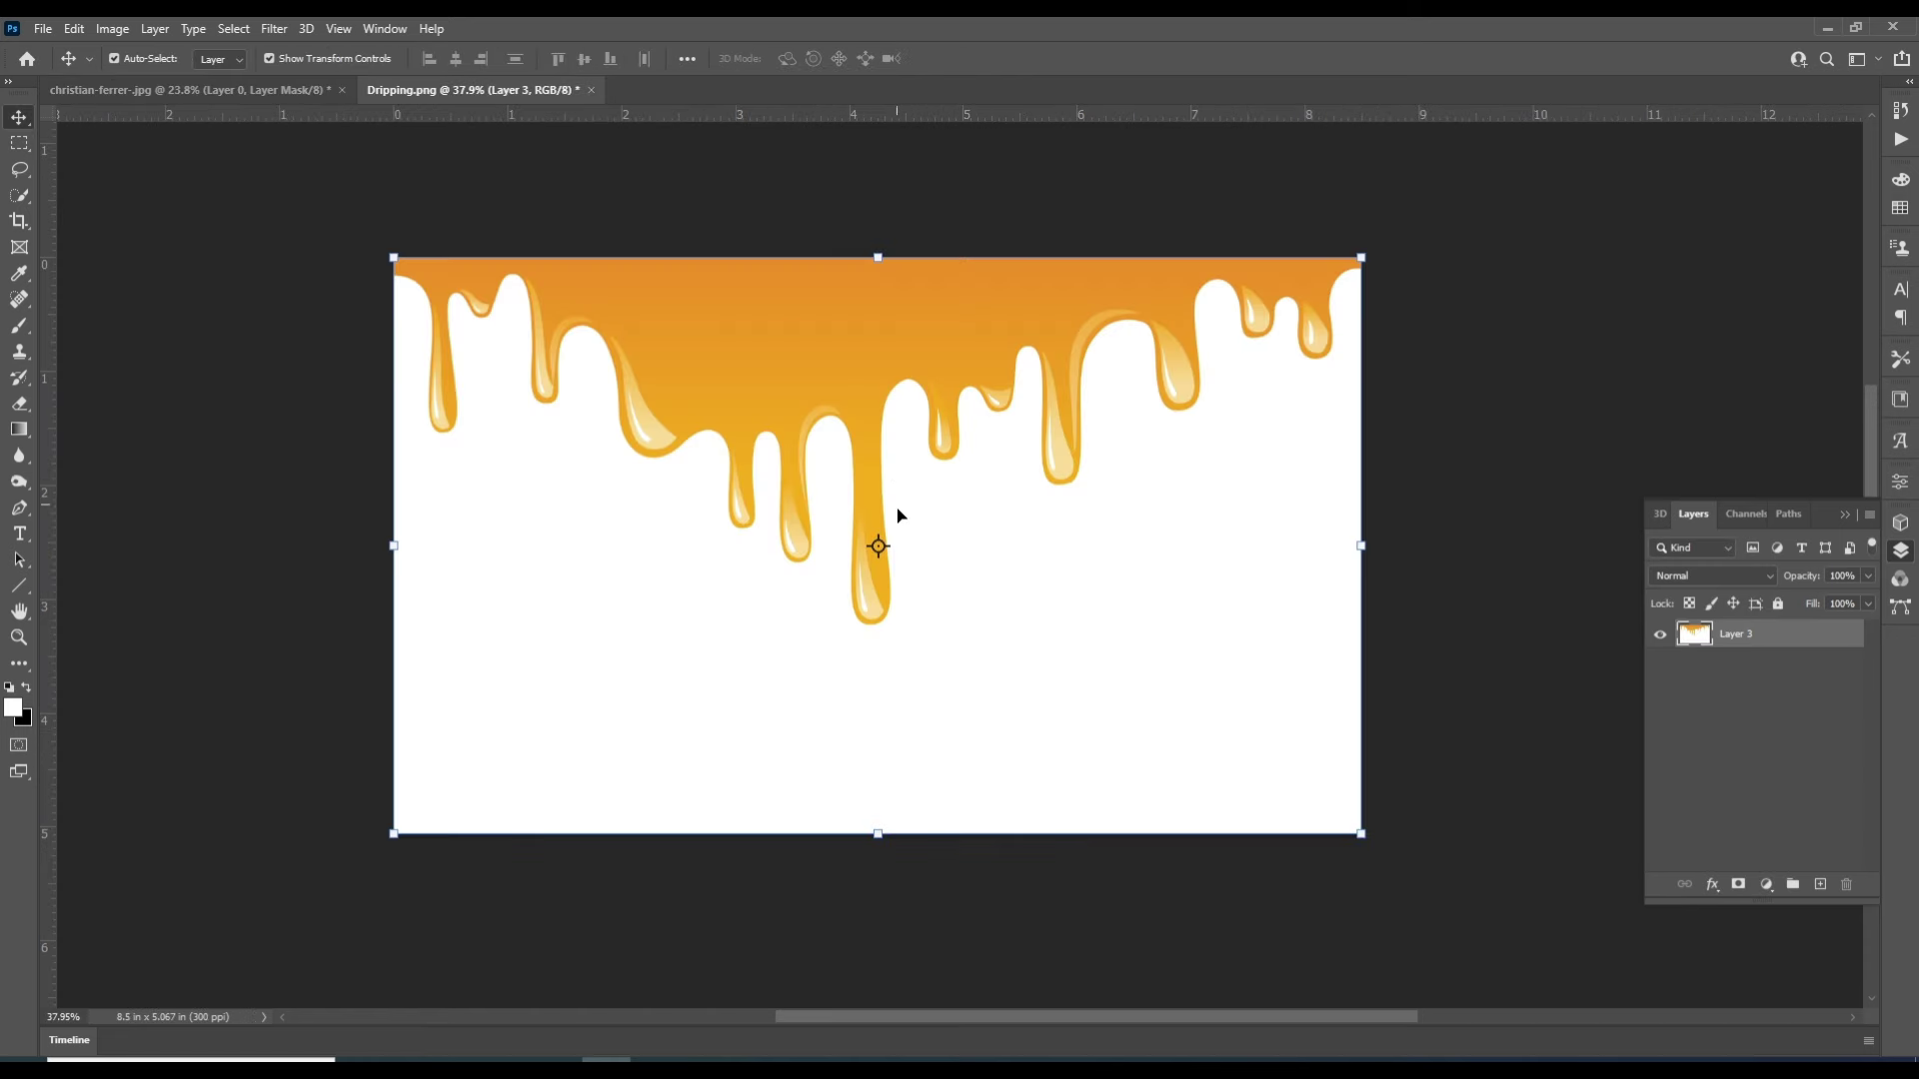
{"action": "mouse_move", "coordinate": [905, 518]}
{"action": "left_mouse_down"}
{"action": "mouse_move", "coordinate": [313, 170]}
{"action": "mouse_move", "coordinate": [268, 92]}
{"action": "left_mouse_up"}
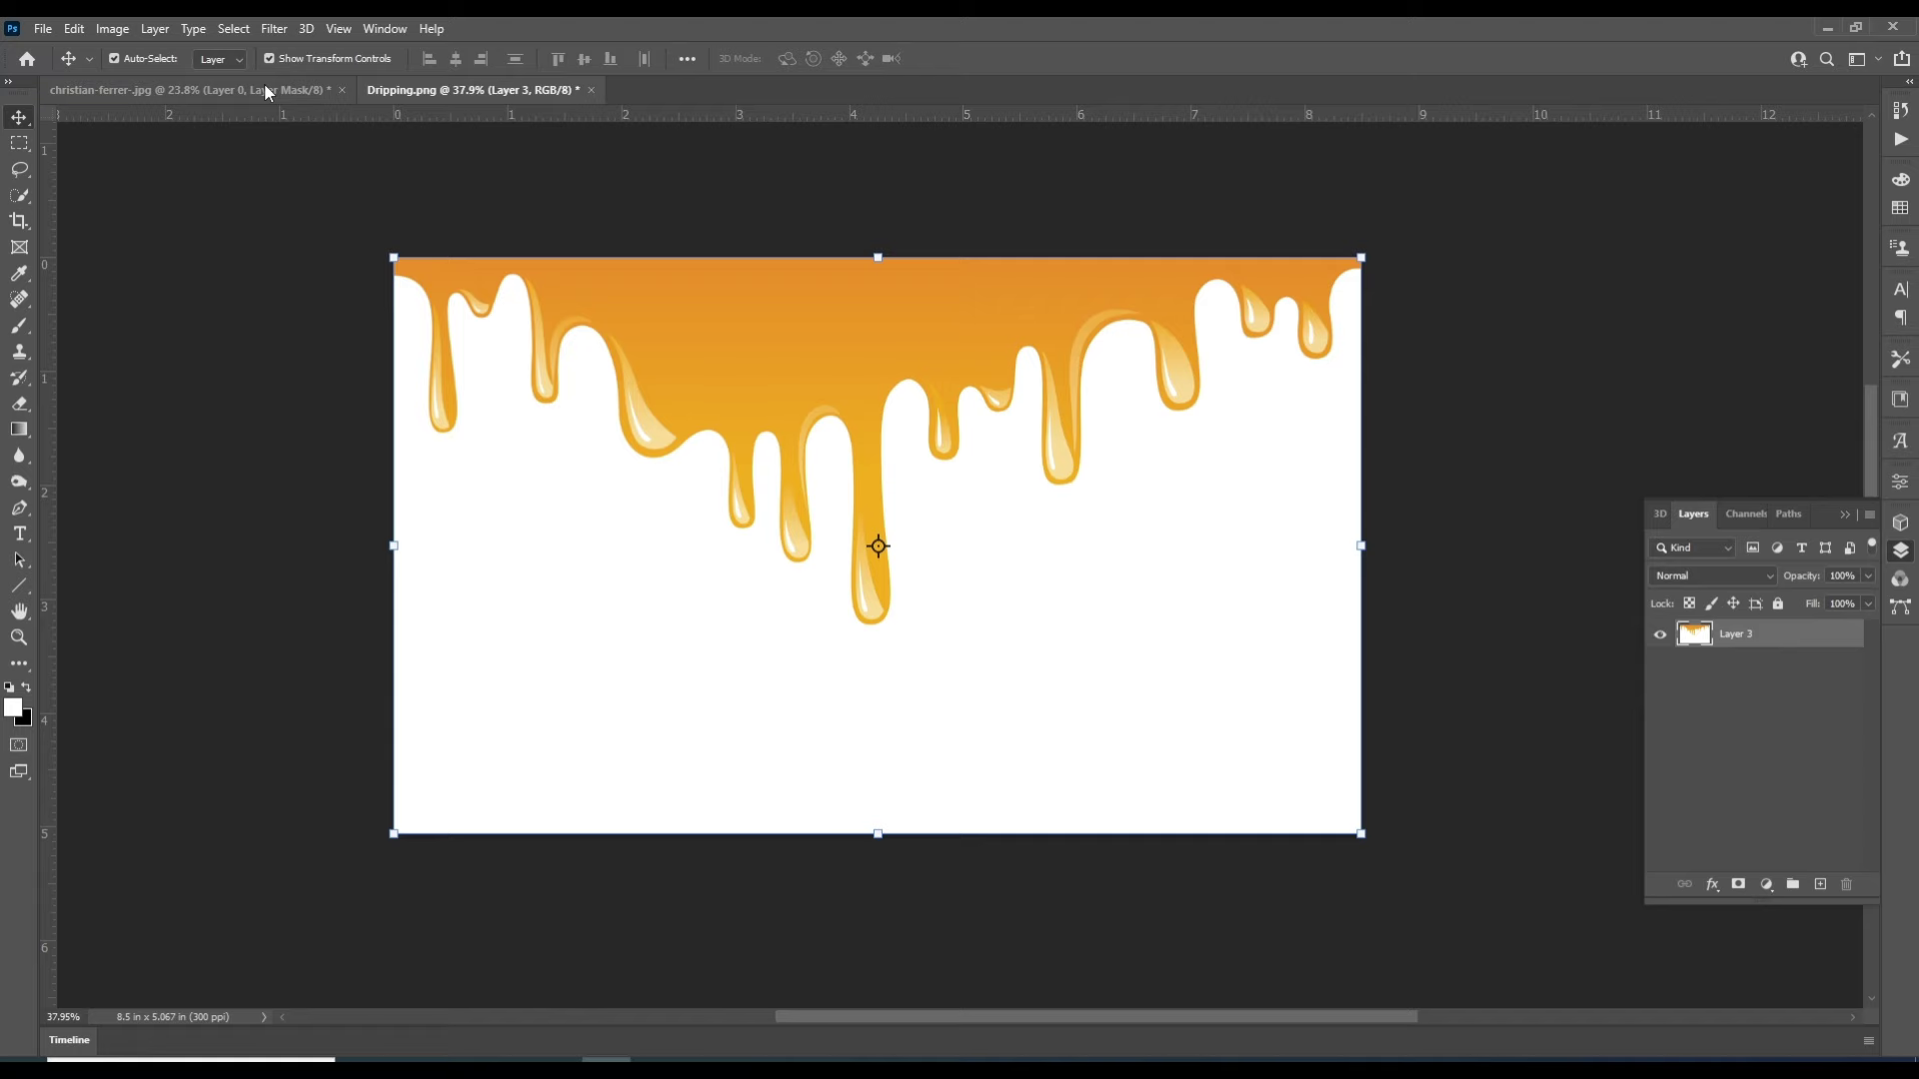
{"action": "left_click", "coordinate": [268, 92]}
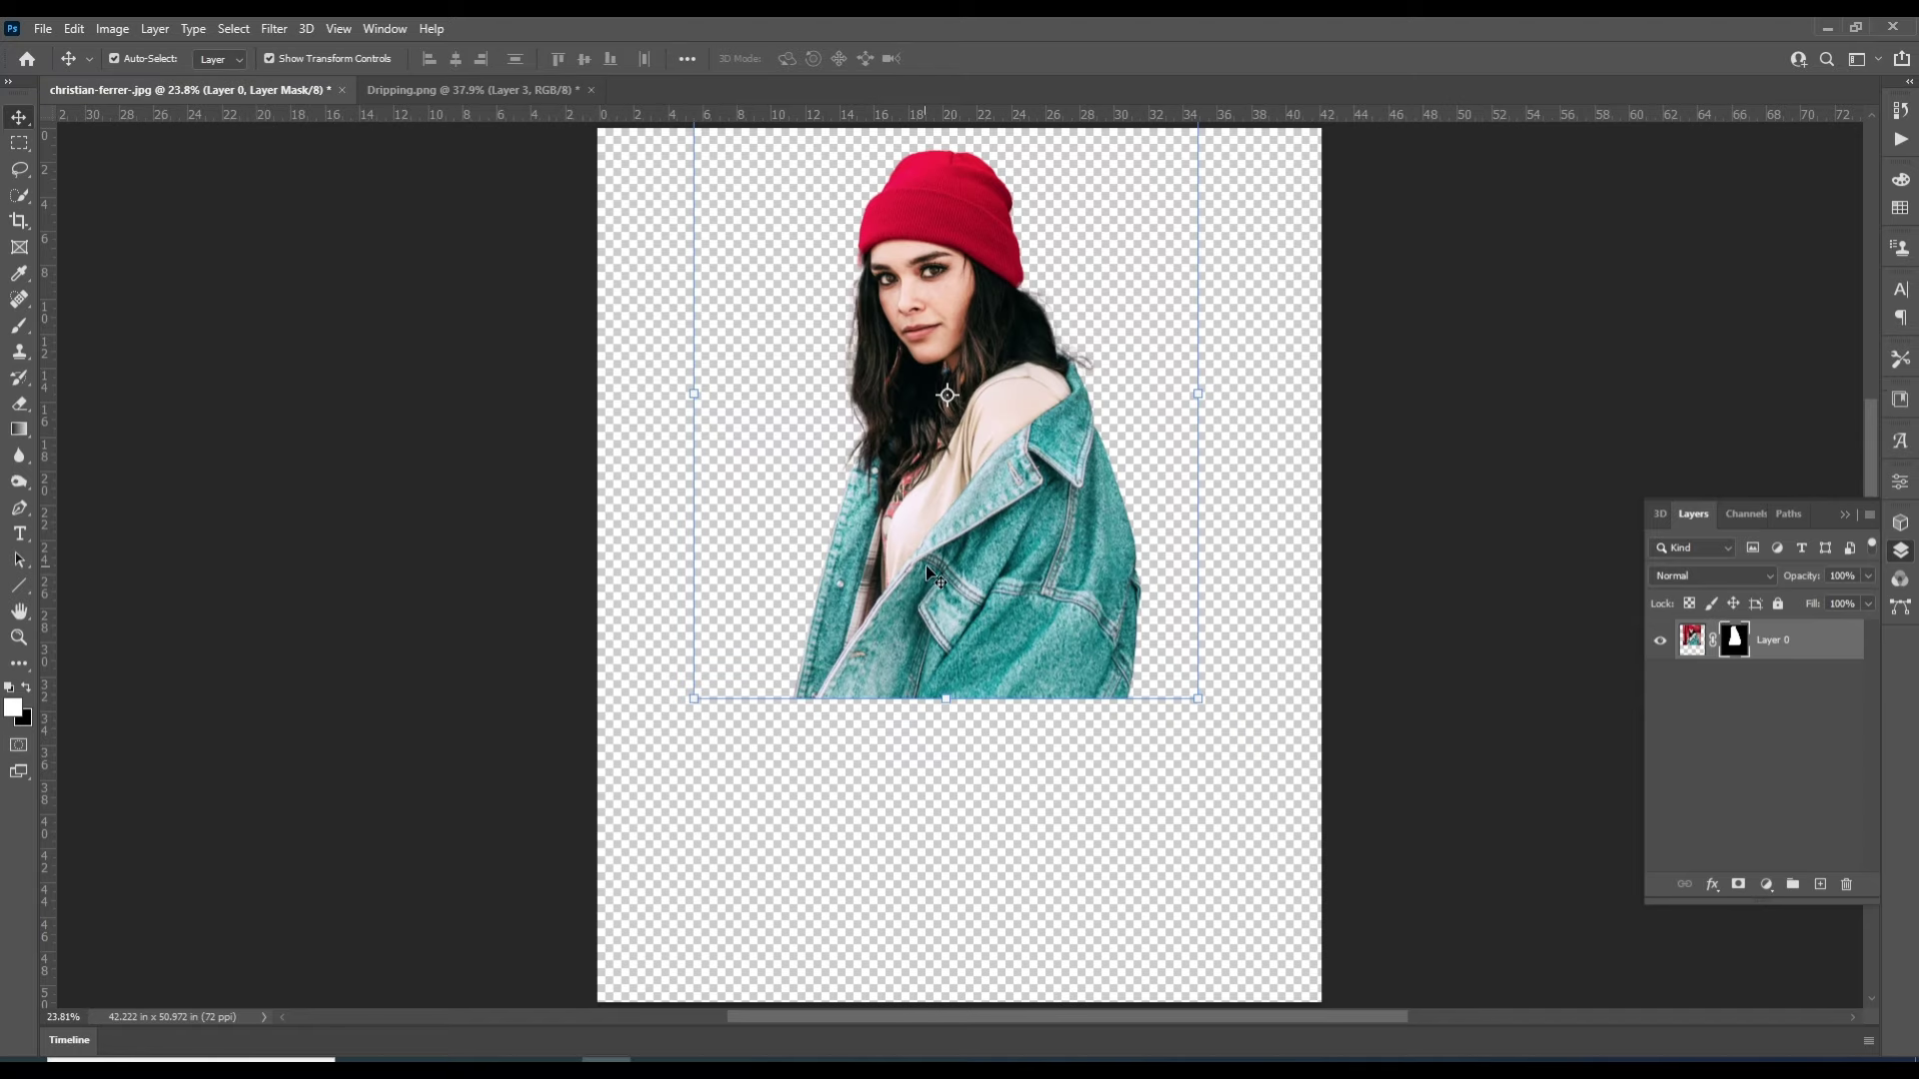
{"action": "left_click_drag", "start_coordinate": [928, 572], "coordinate": [857, 401]}
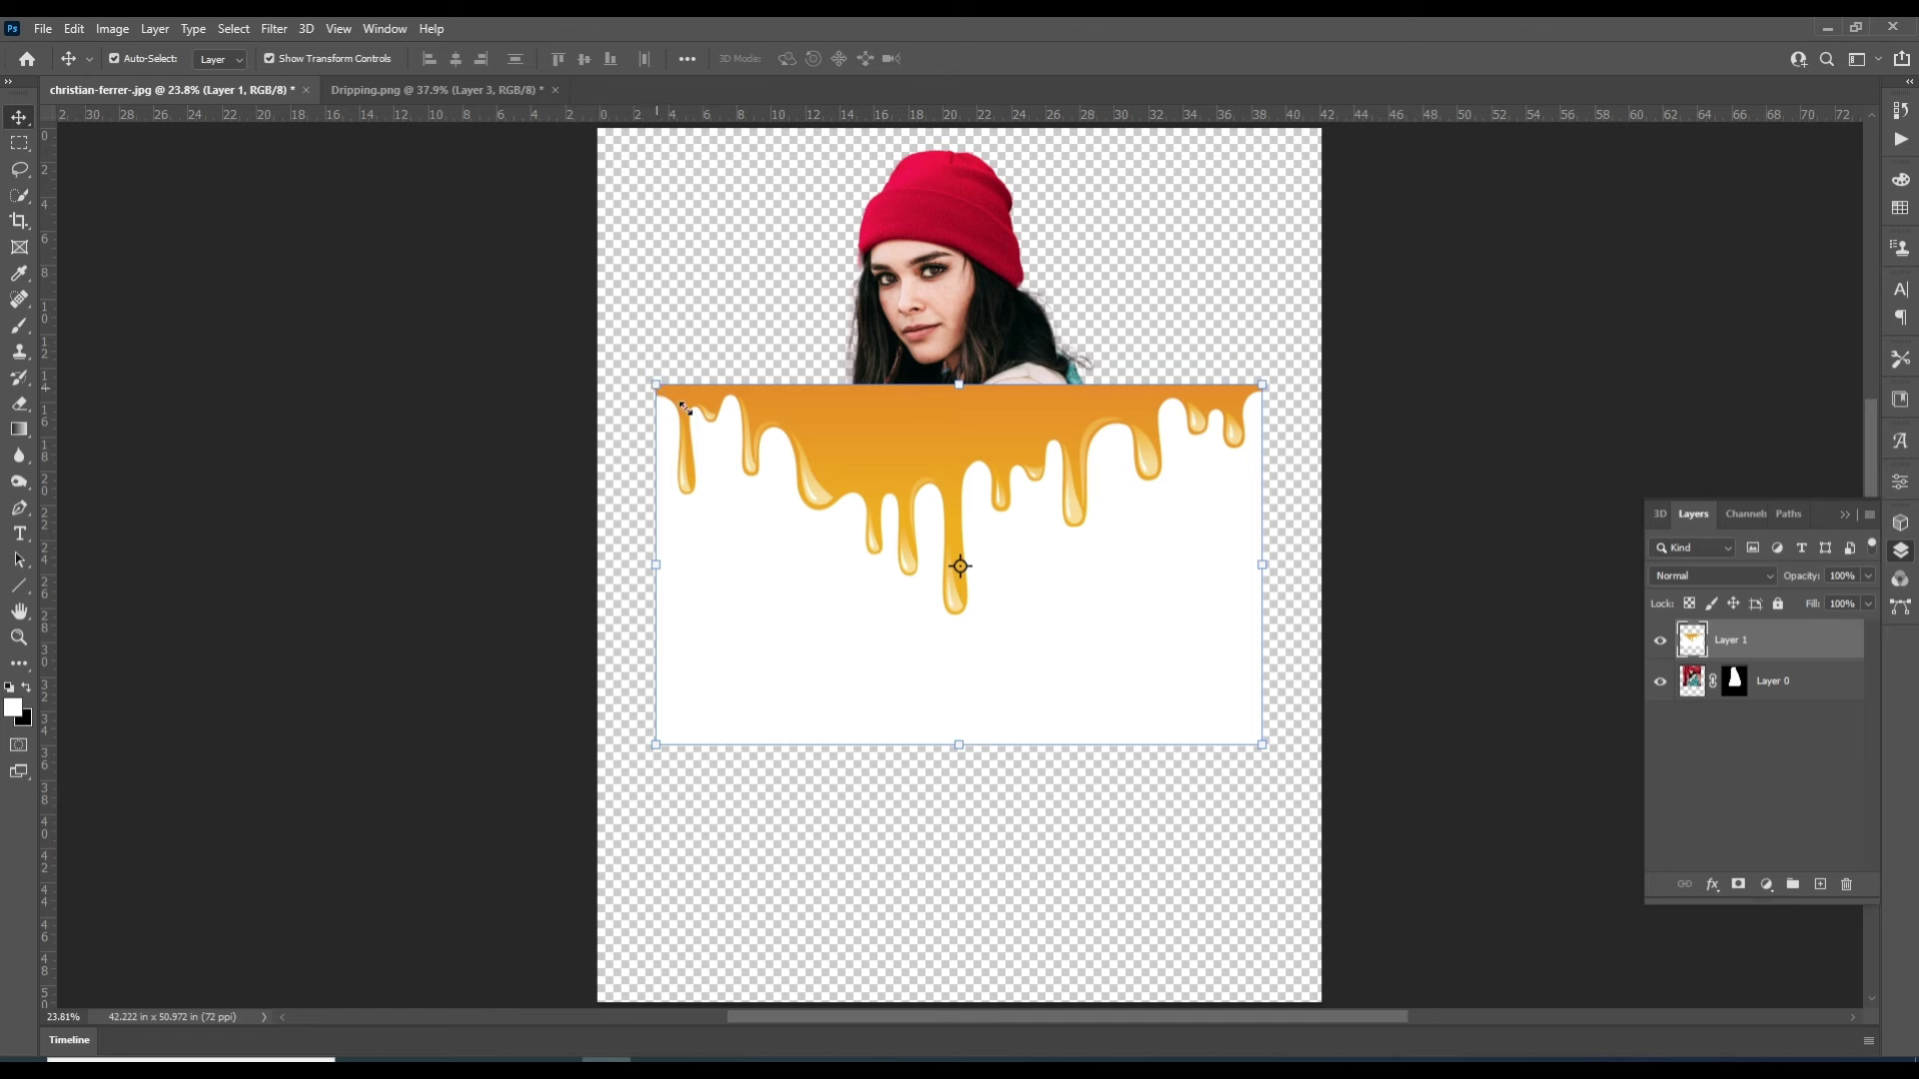
Resize the drip layer to roughly half size and fit it over the woman's jacket
{"action": "left_click_drag", "start_coordinate": [685, 407], "coordinate": [906, 580]}
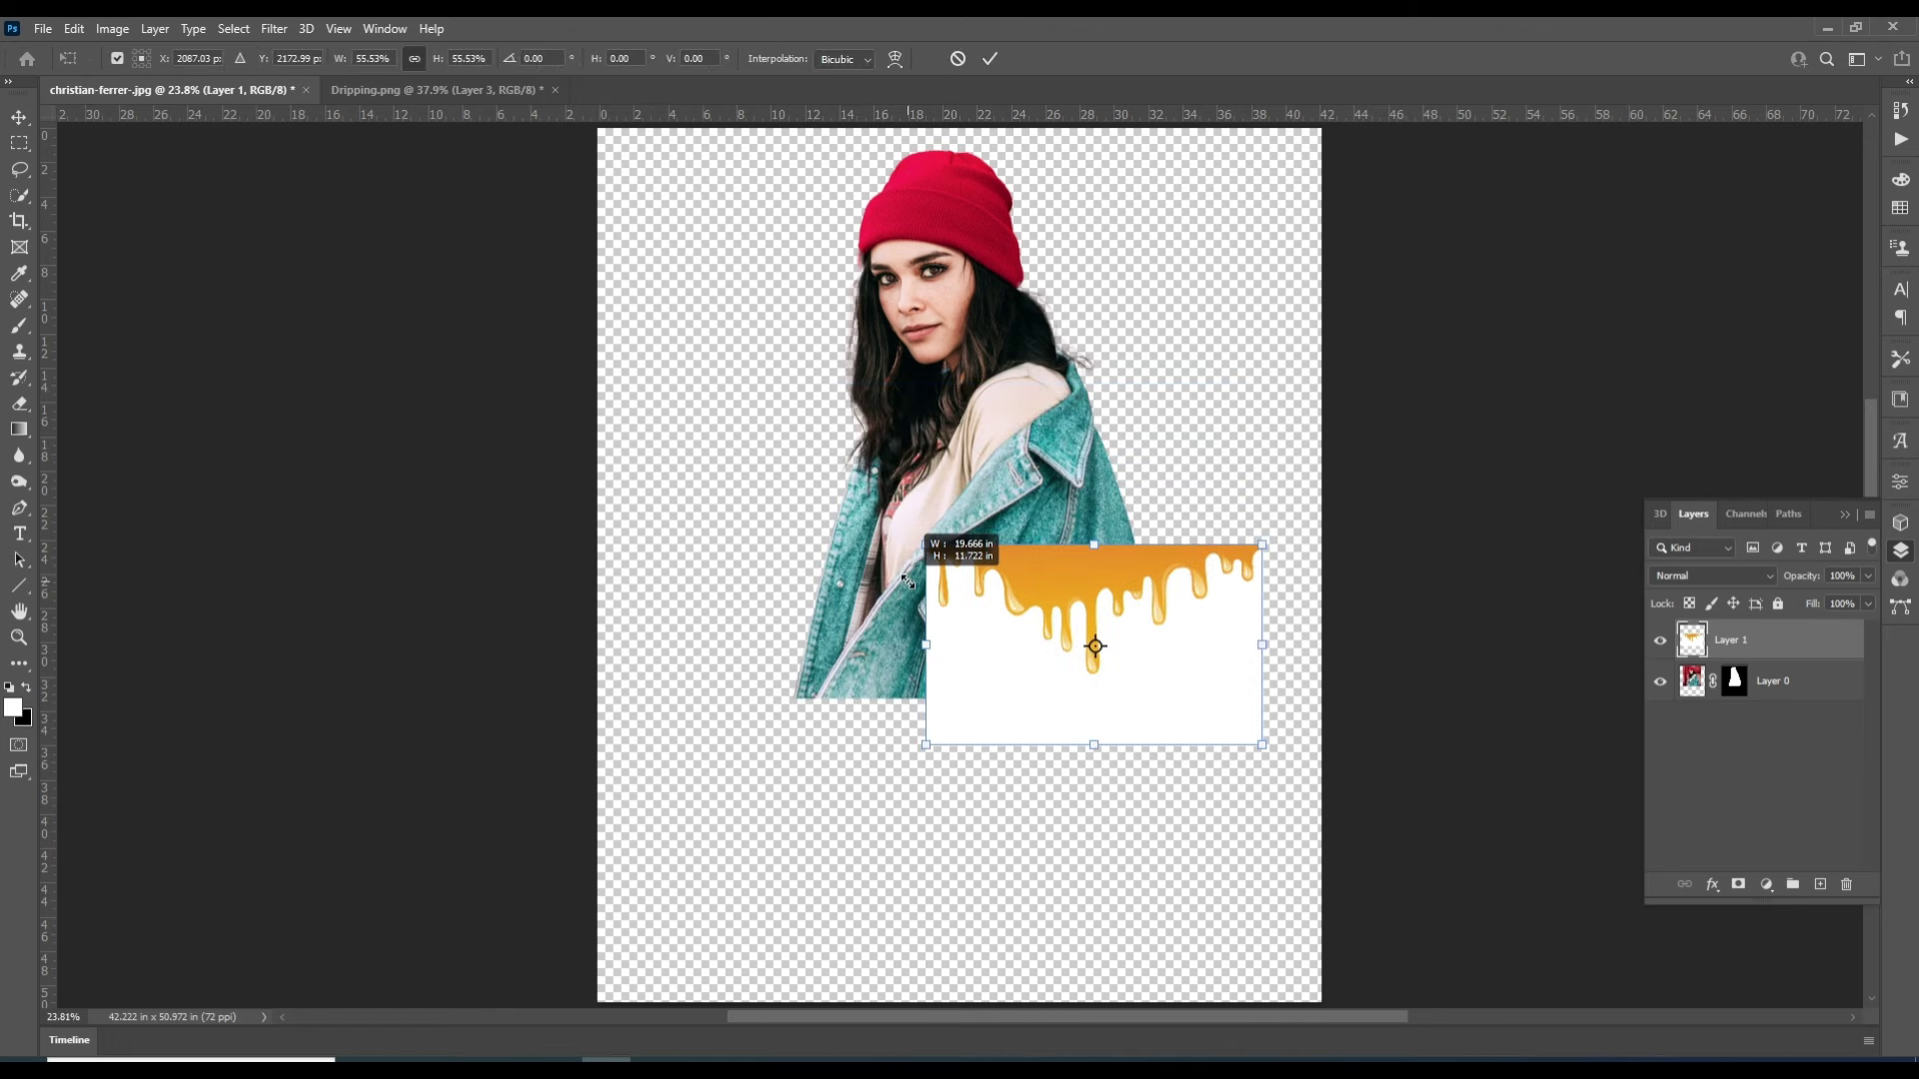
{"action": "mouse_move", "coordinate": [1039, 607]}
{"action": "left_mouse_down"}
{"action": "mouse_move", "coordinate": [928, 660]}
{"action": "mouse_move", "coordinate": [924, 622]}
{"action": "left_mouse_up"}
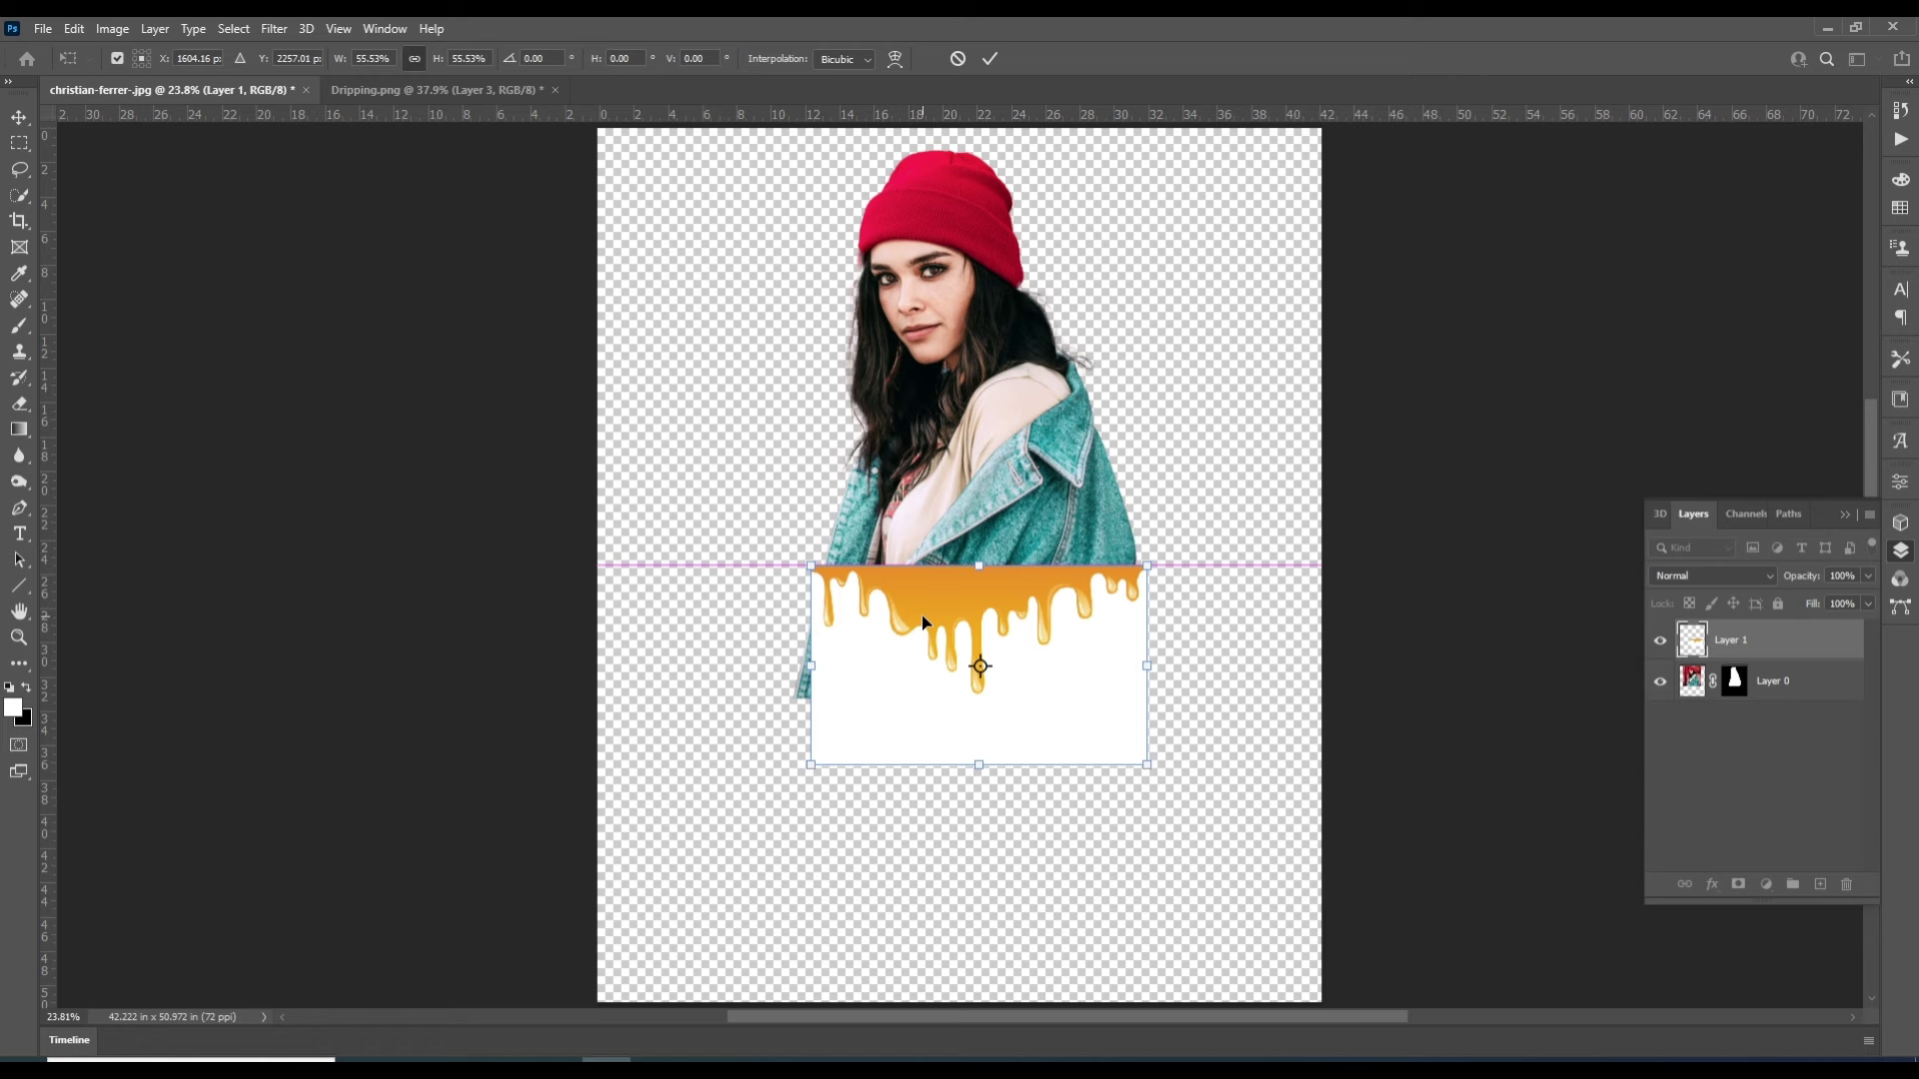
{"action": "scroll", "coordinate": [1099, 596], "scroll_direction": "up", "scroll_amount": 2}
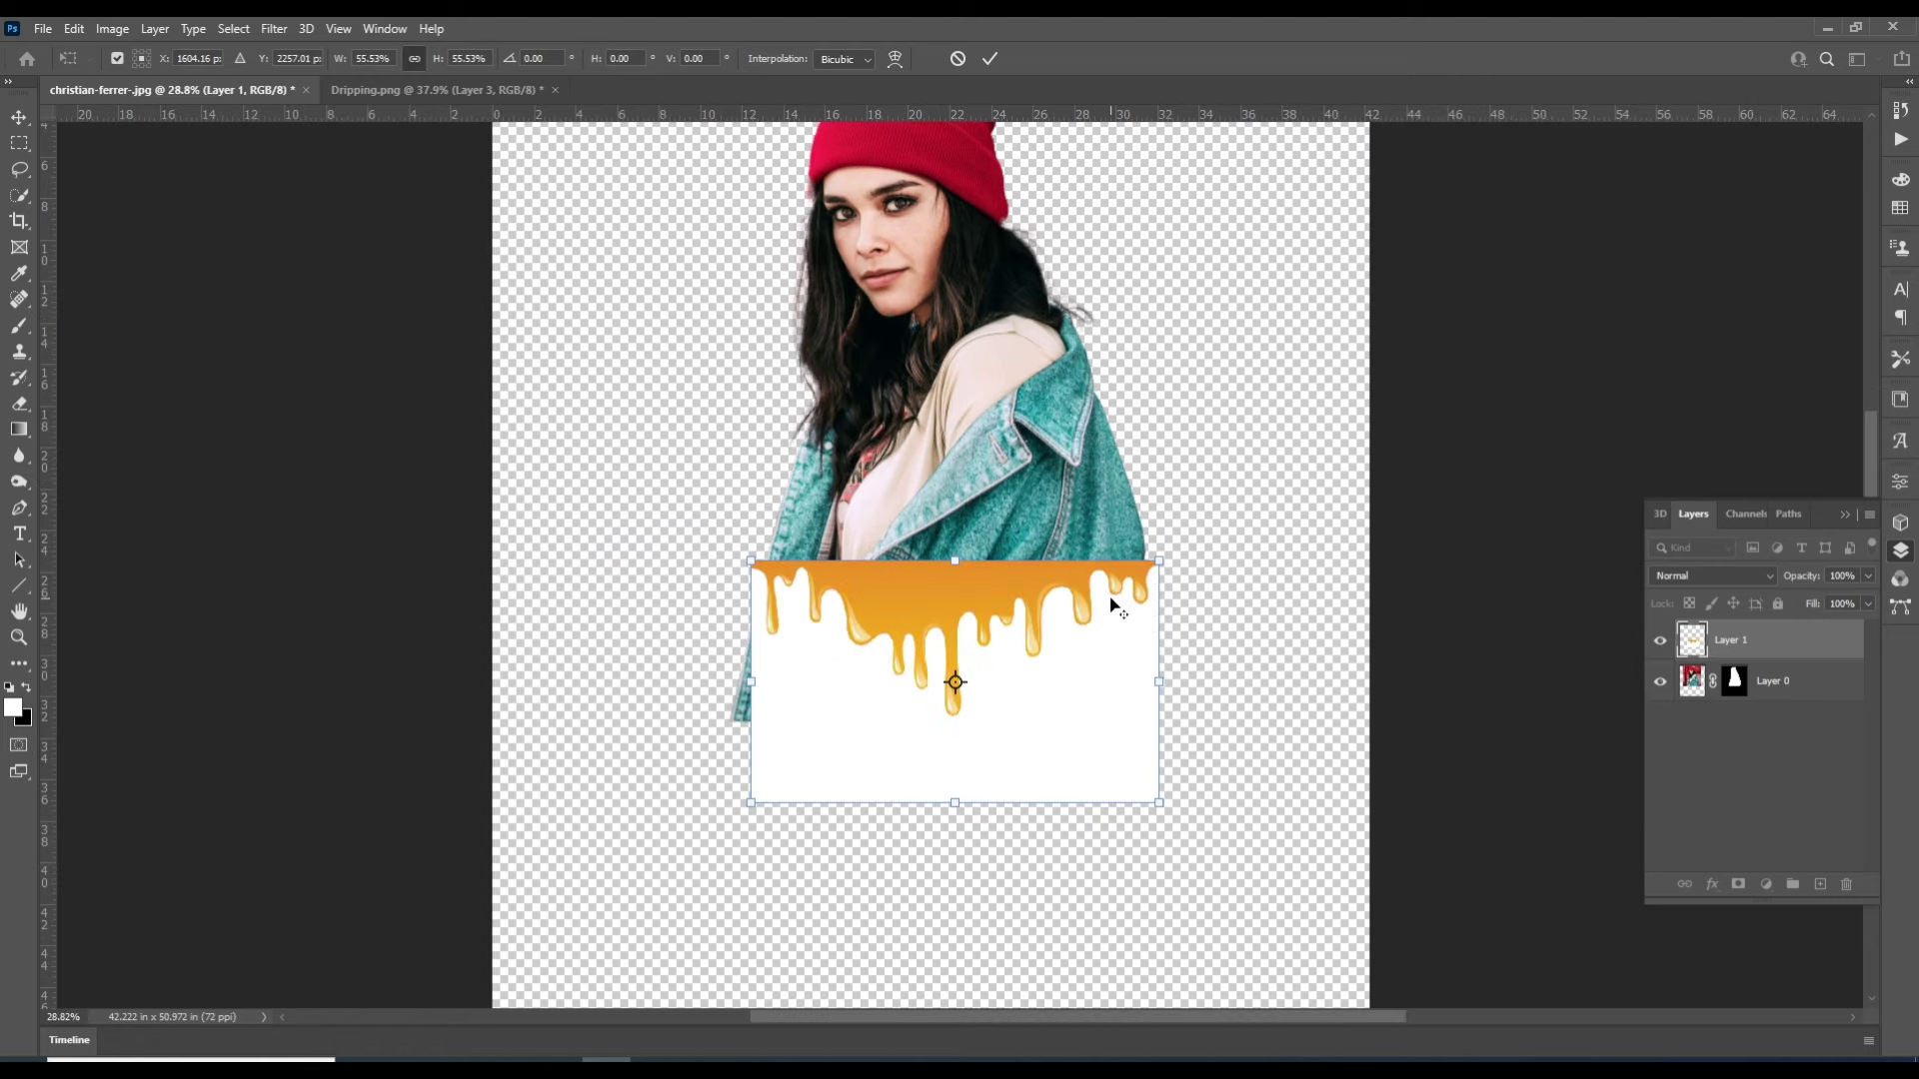
{"action": "scroll", "coordinate": [1099, 597], "scroll_direction": "up", "scroll_amount": 4}
{"action": "scroll", "coordinate": [1104, 599], "scroll_direction": "up", "scroll_amount": 1}
{"action": "scroll", "coordinate": [1110, 600], "scroll_direction": "up", "scroll_amount": 1}
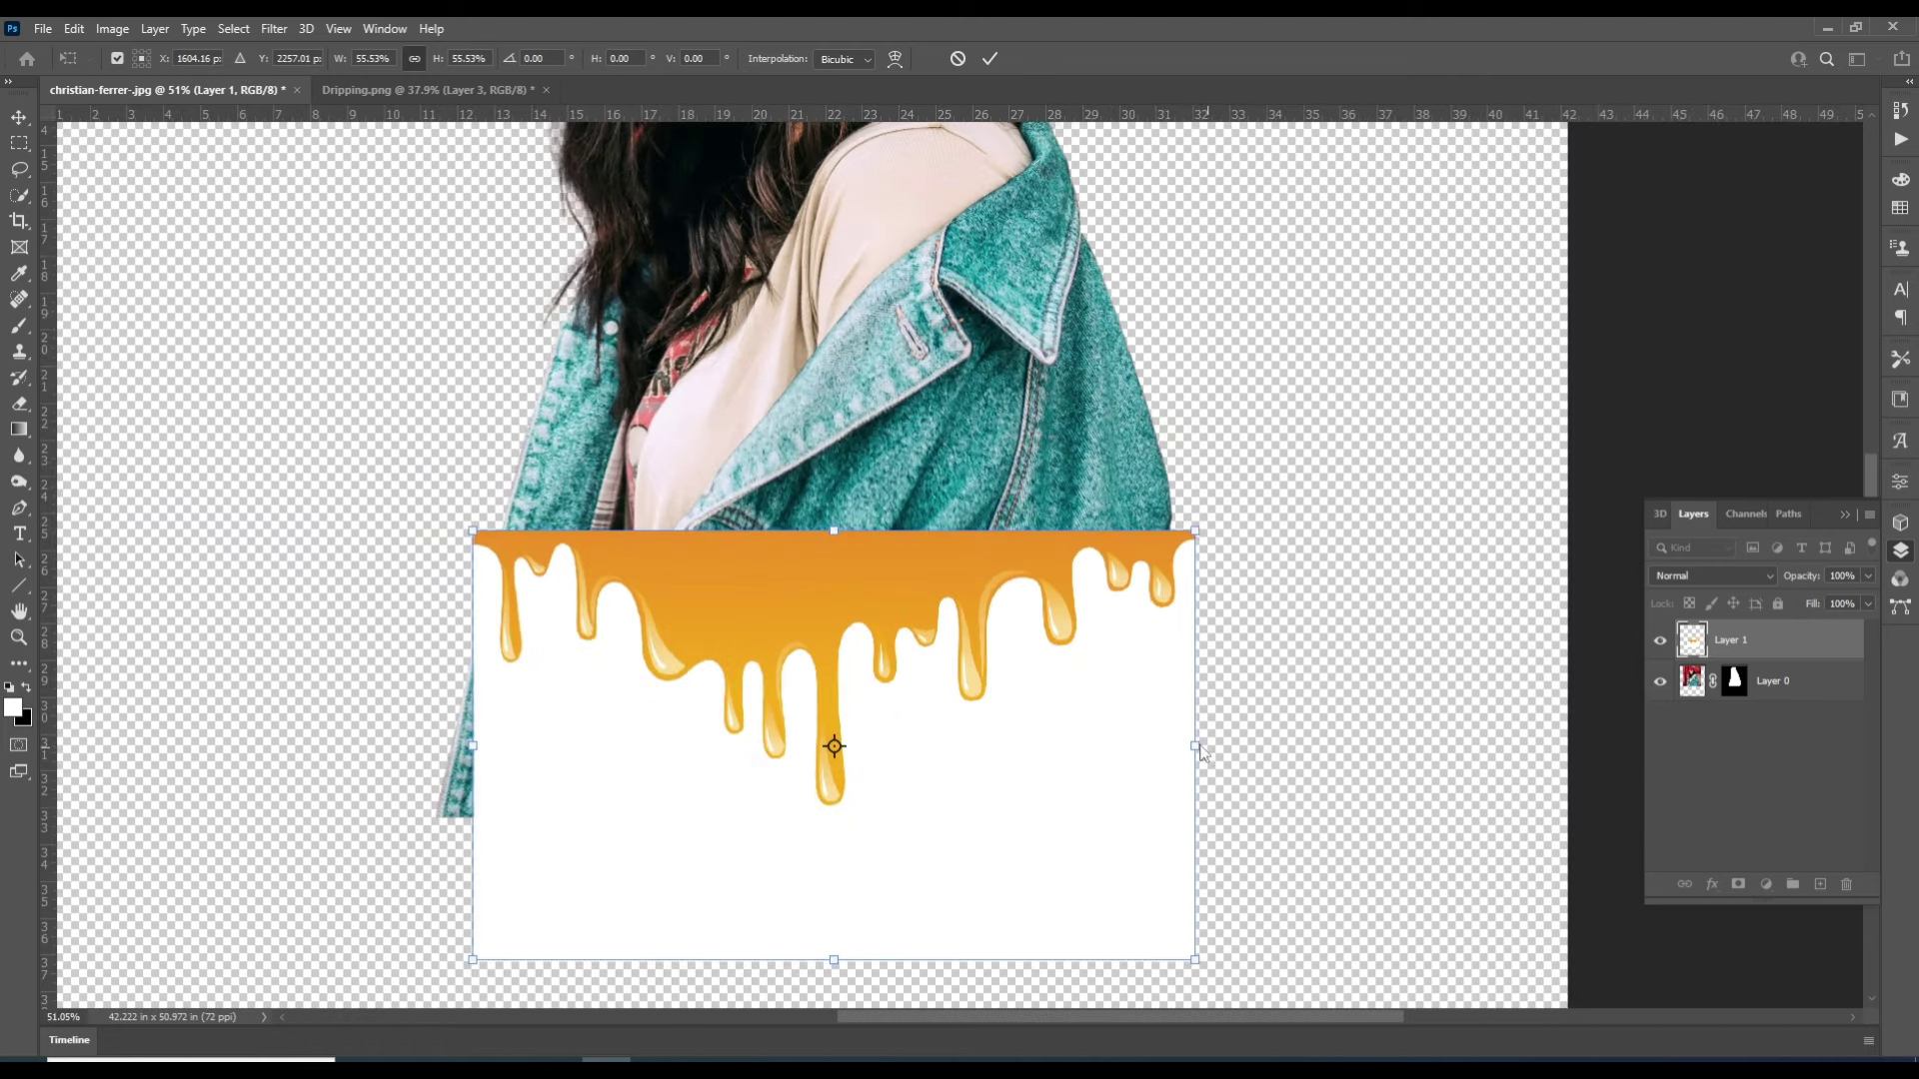
{"action": "left_click_drag", "start_coordinate": [1197, 747], "coordinate": [1170, 748]}
{"action": "left_click_drag", "start_coordinate": [1040, 720], "coordinate": [1046, 695]}
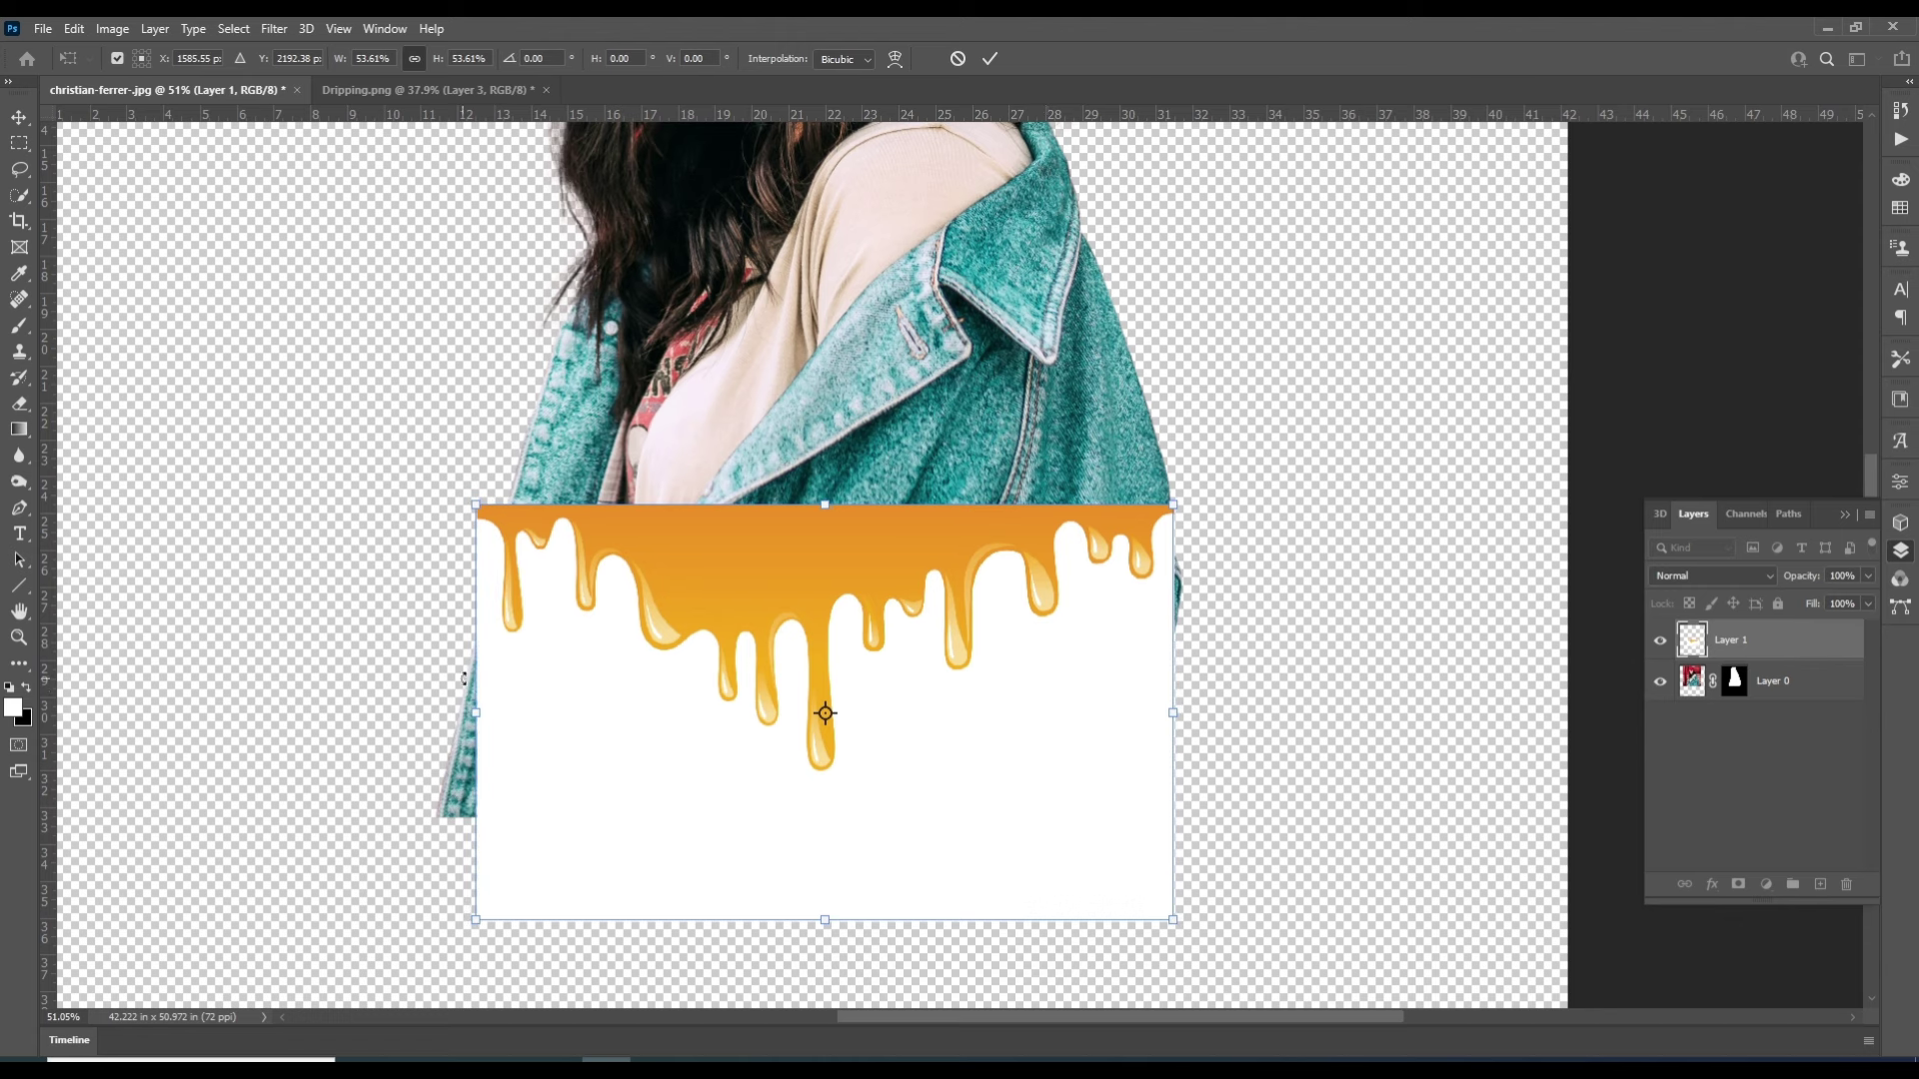
{"action": "left_click_drag", "start_coordinate": [477, 711], "coordinate": [505, 709]}
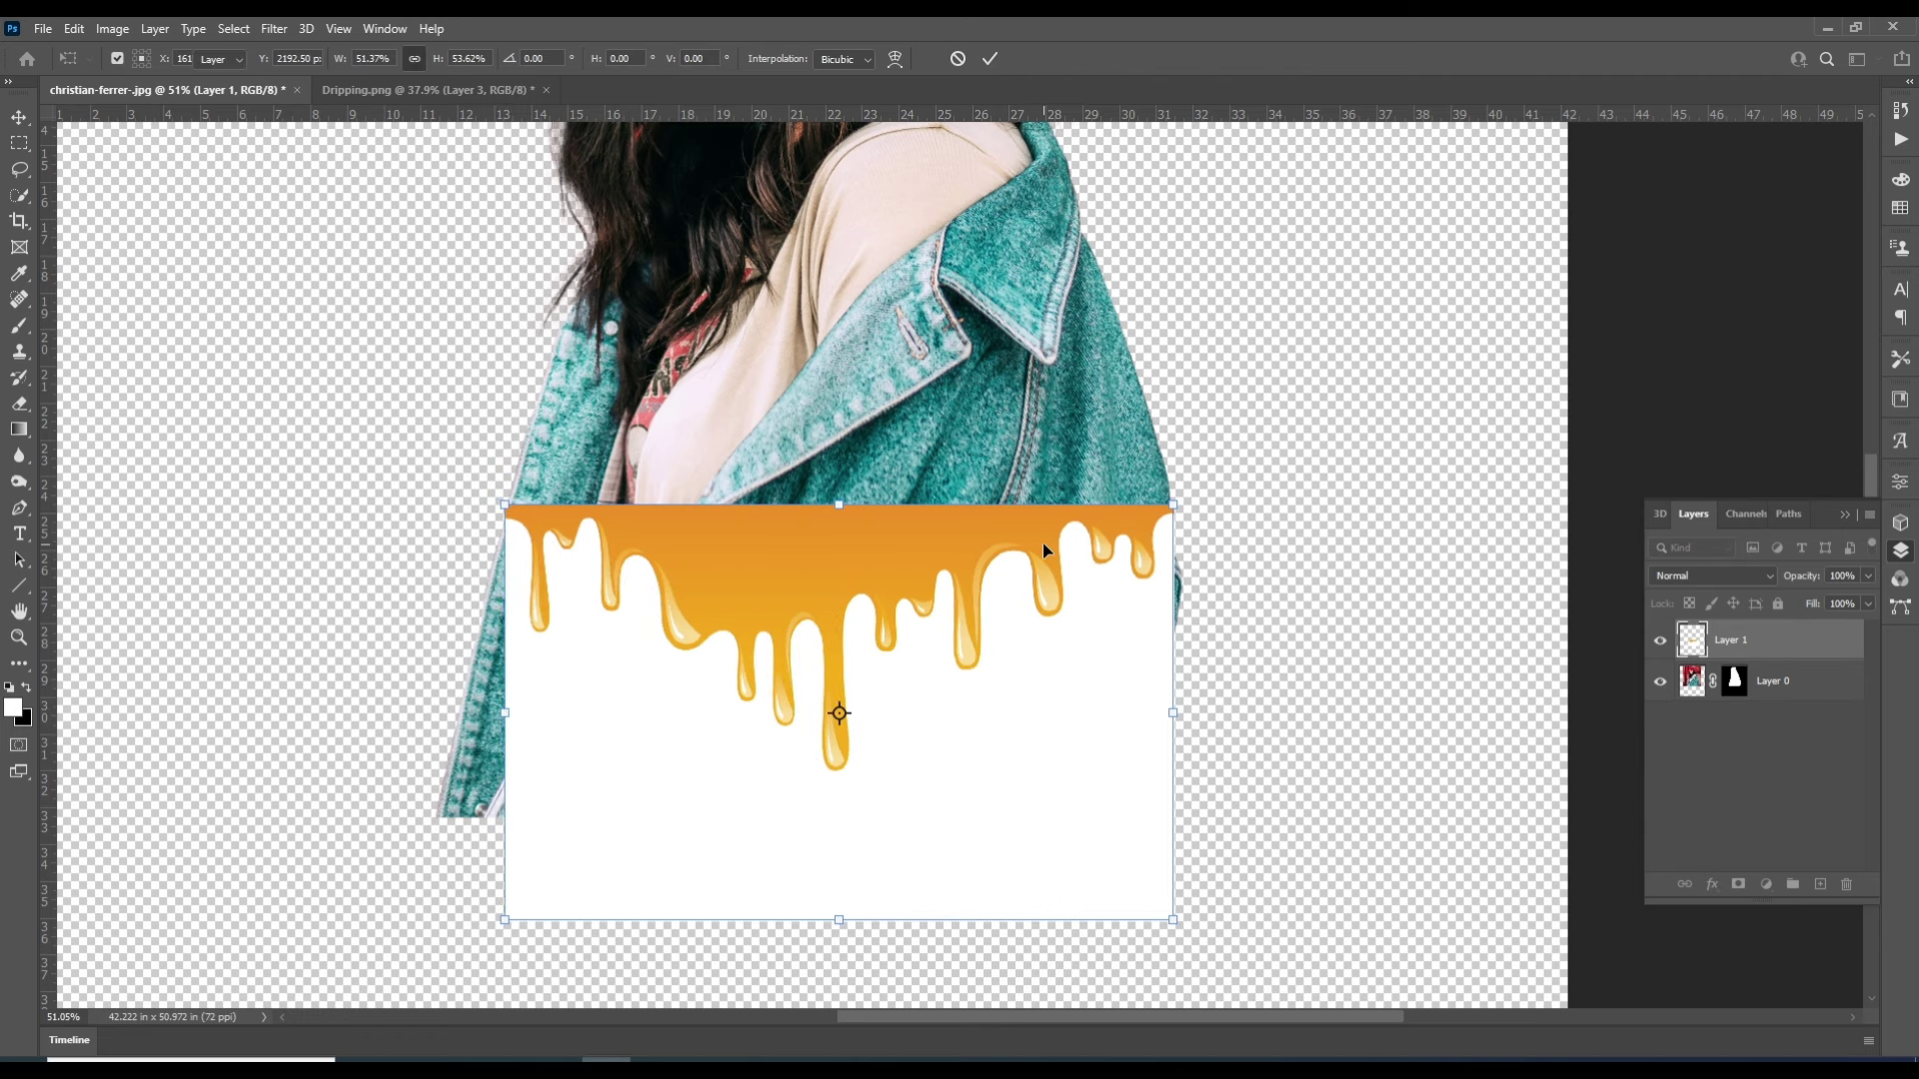
{"action": "key", "text": "Return"}
{"action": "key", "text": "ctrl+0"}
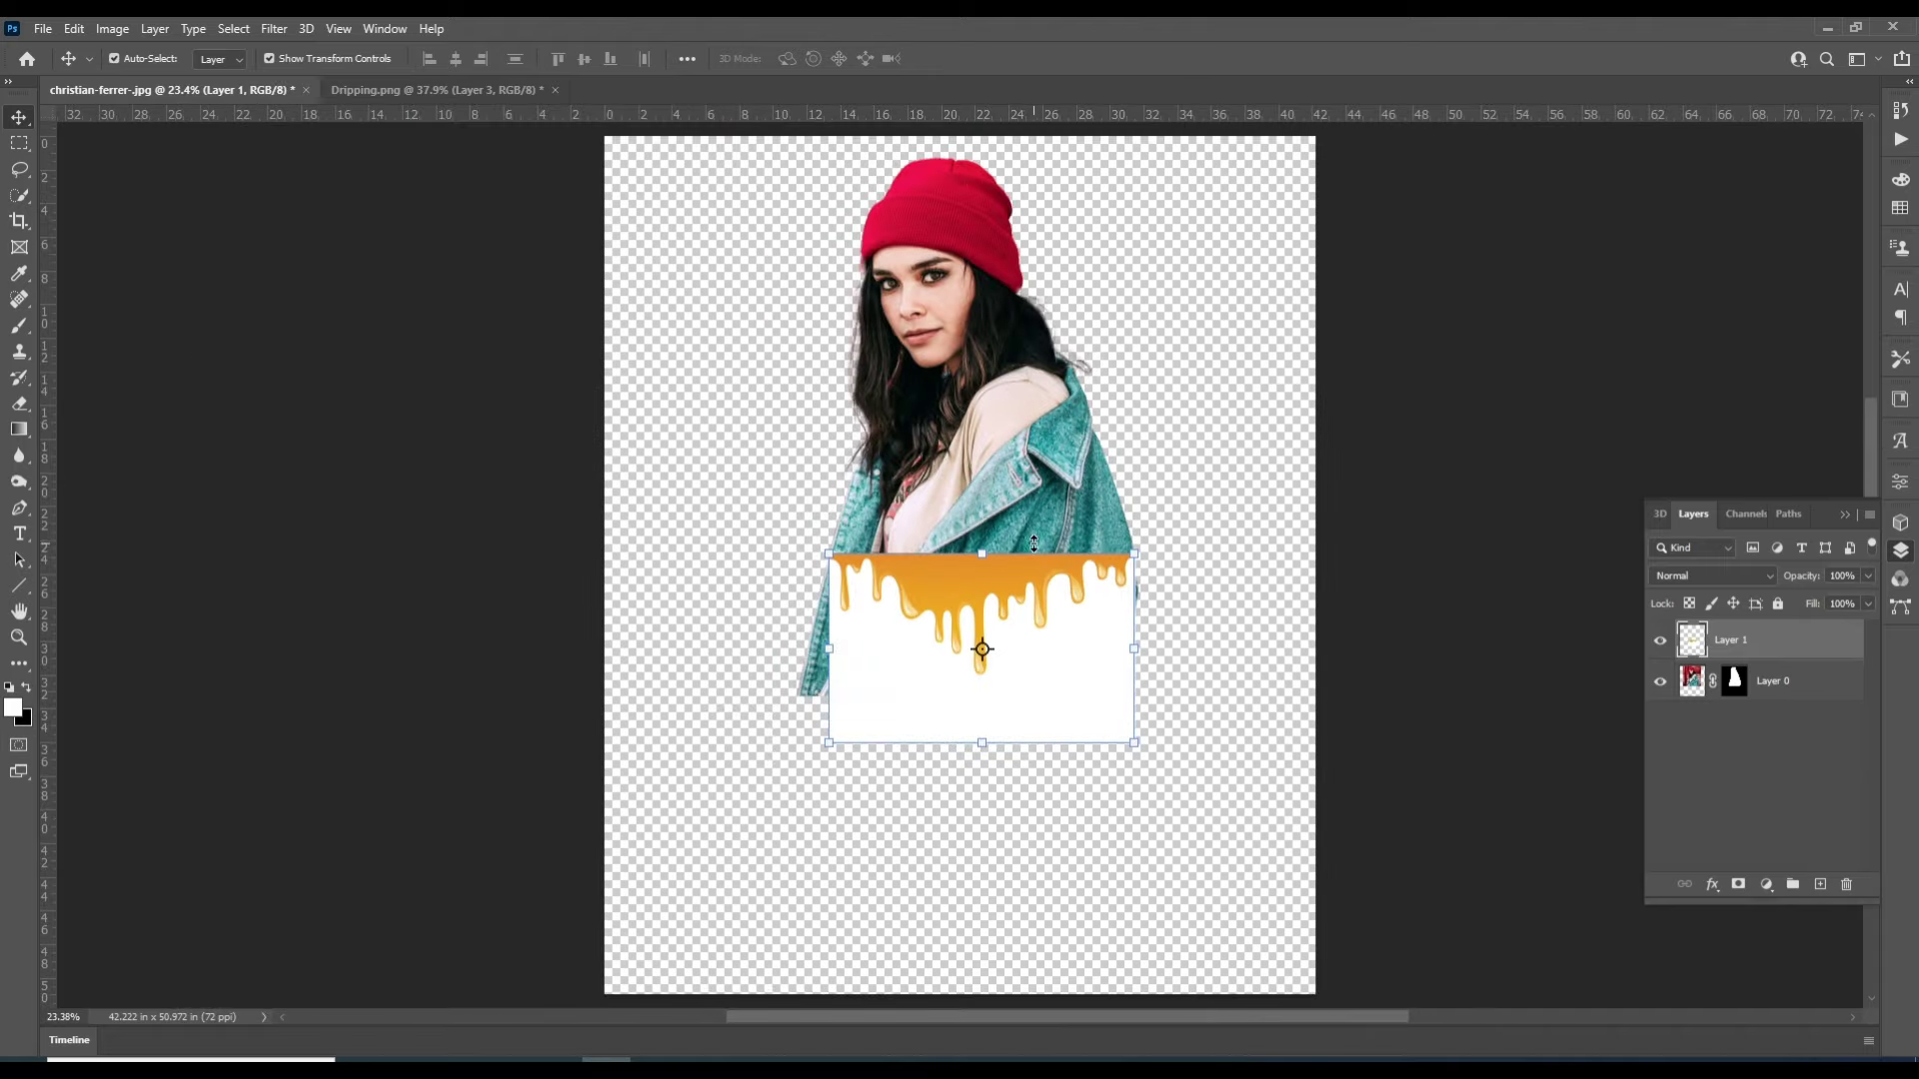
Delete the drip layer's white background with Magic Wand and Similar, then hide Layer 1
{"action": "left_click", "coordinate": [26, 198]}
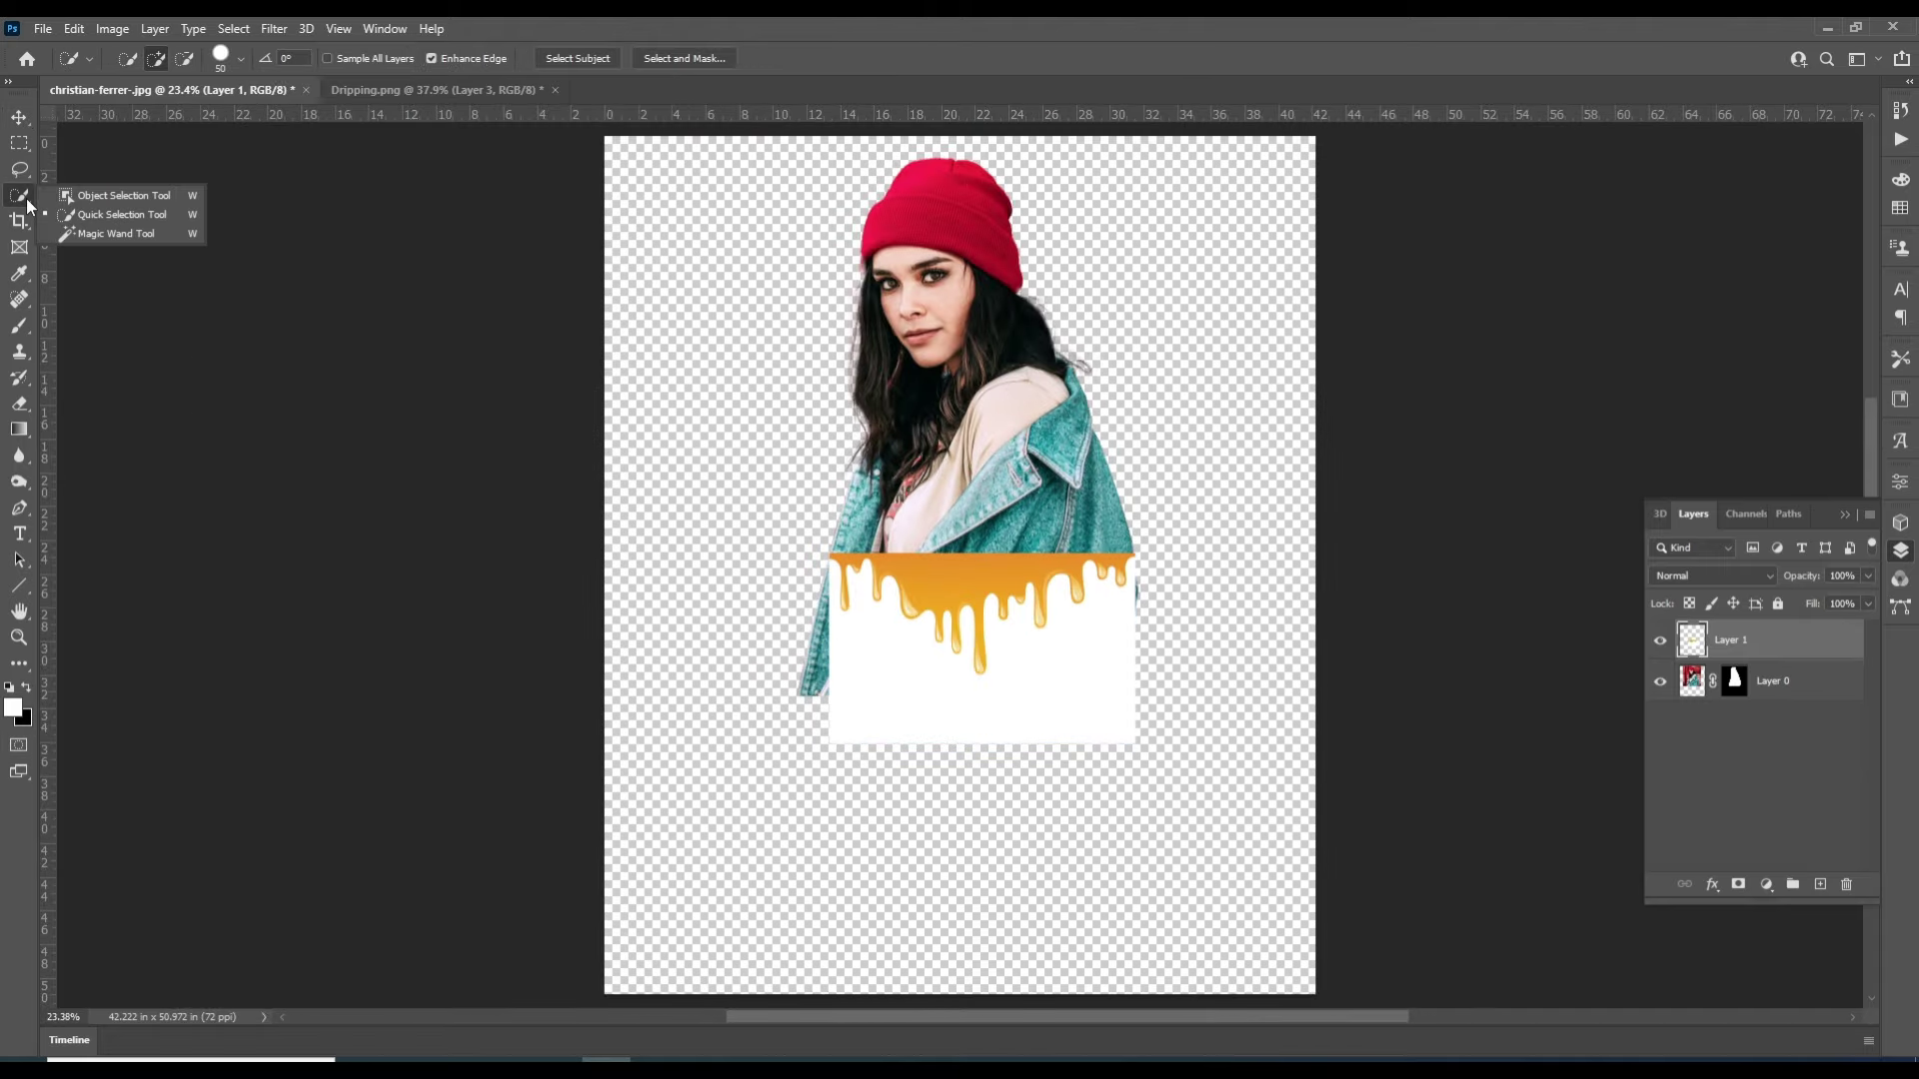
{"action": "left_click", "coordinate": [78, 234]}
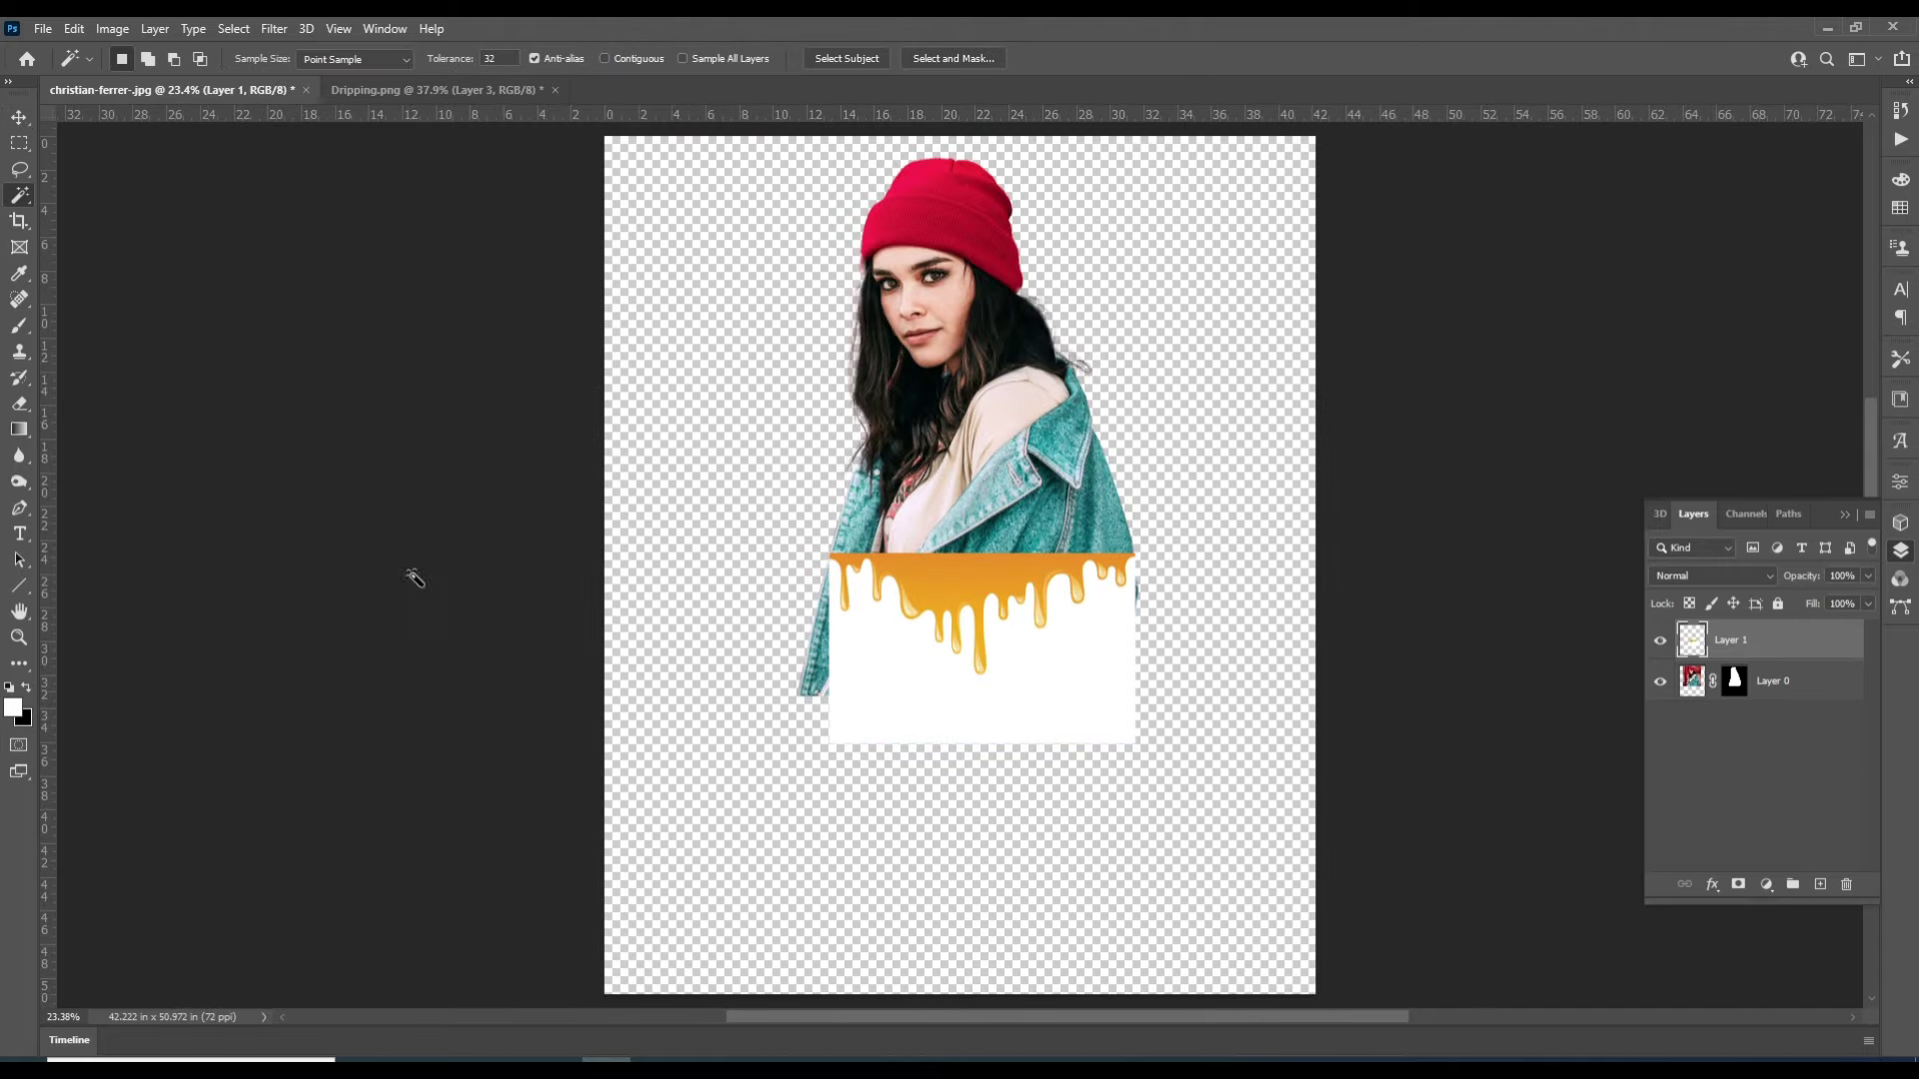
{"action": "left_click", "coordinate": [891, 699]}
{"action": "right_click", "coordinate": [891, 698]}
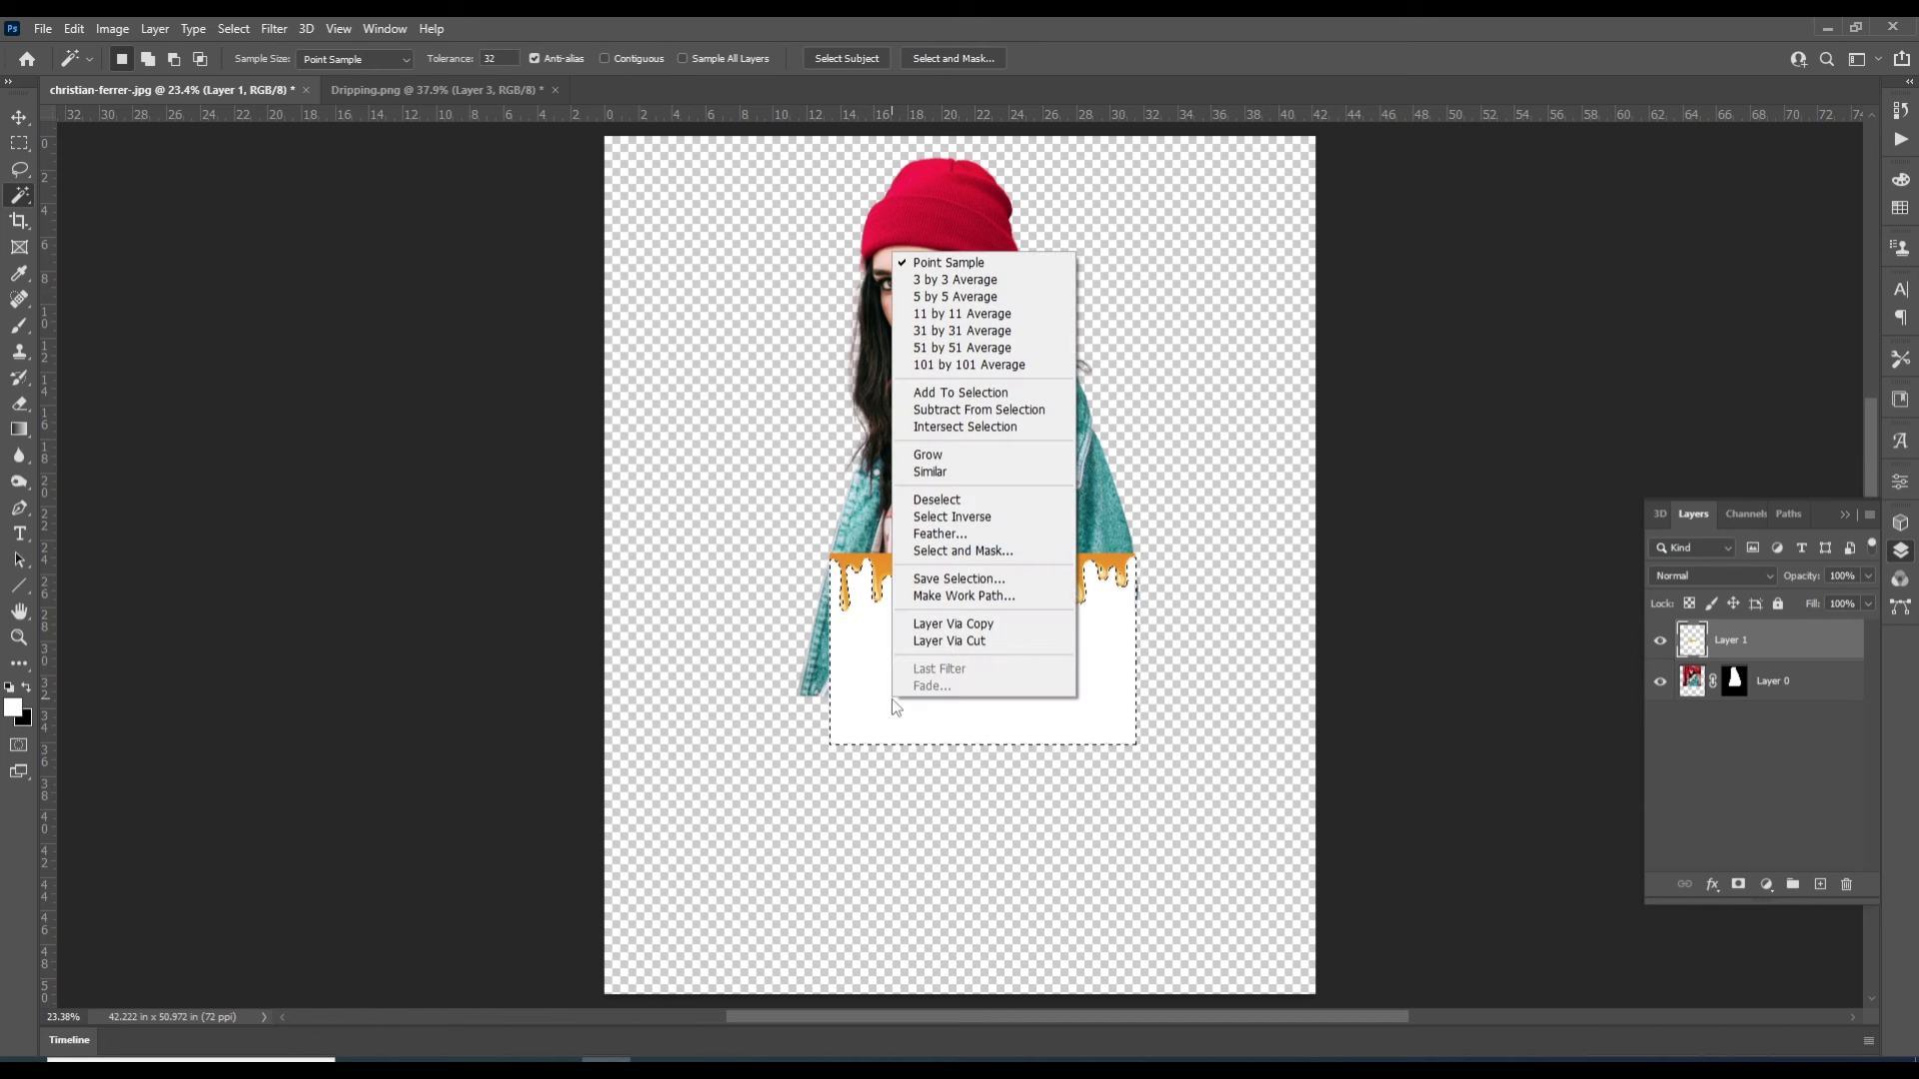
{"action": "left_click", "coordinate": [944, 473]}
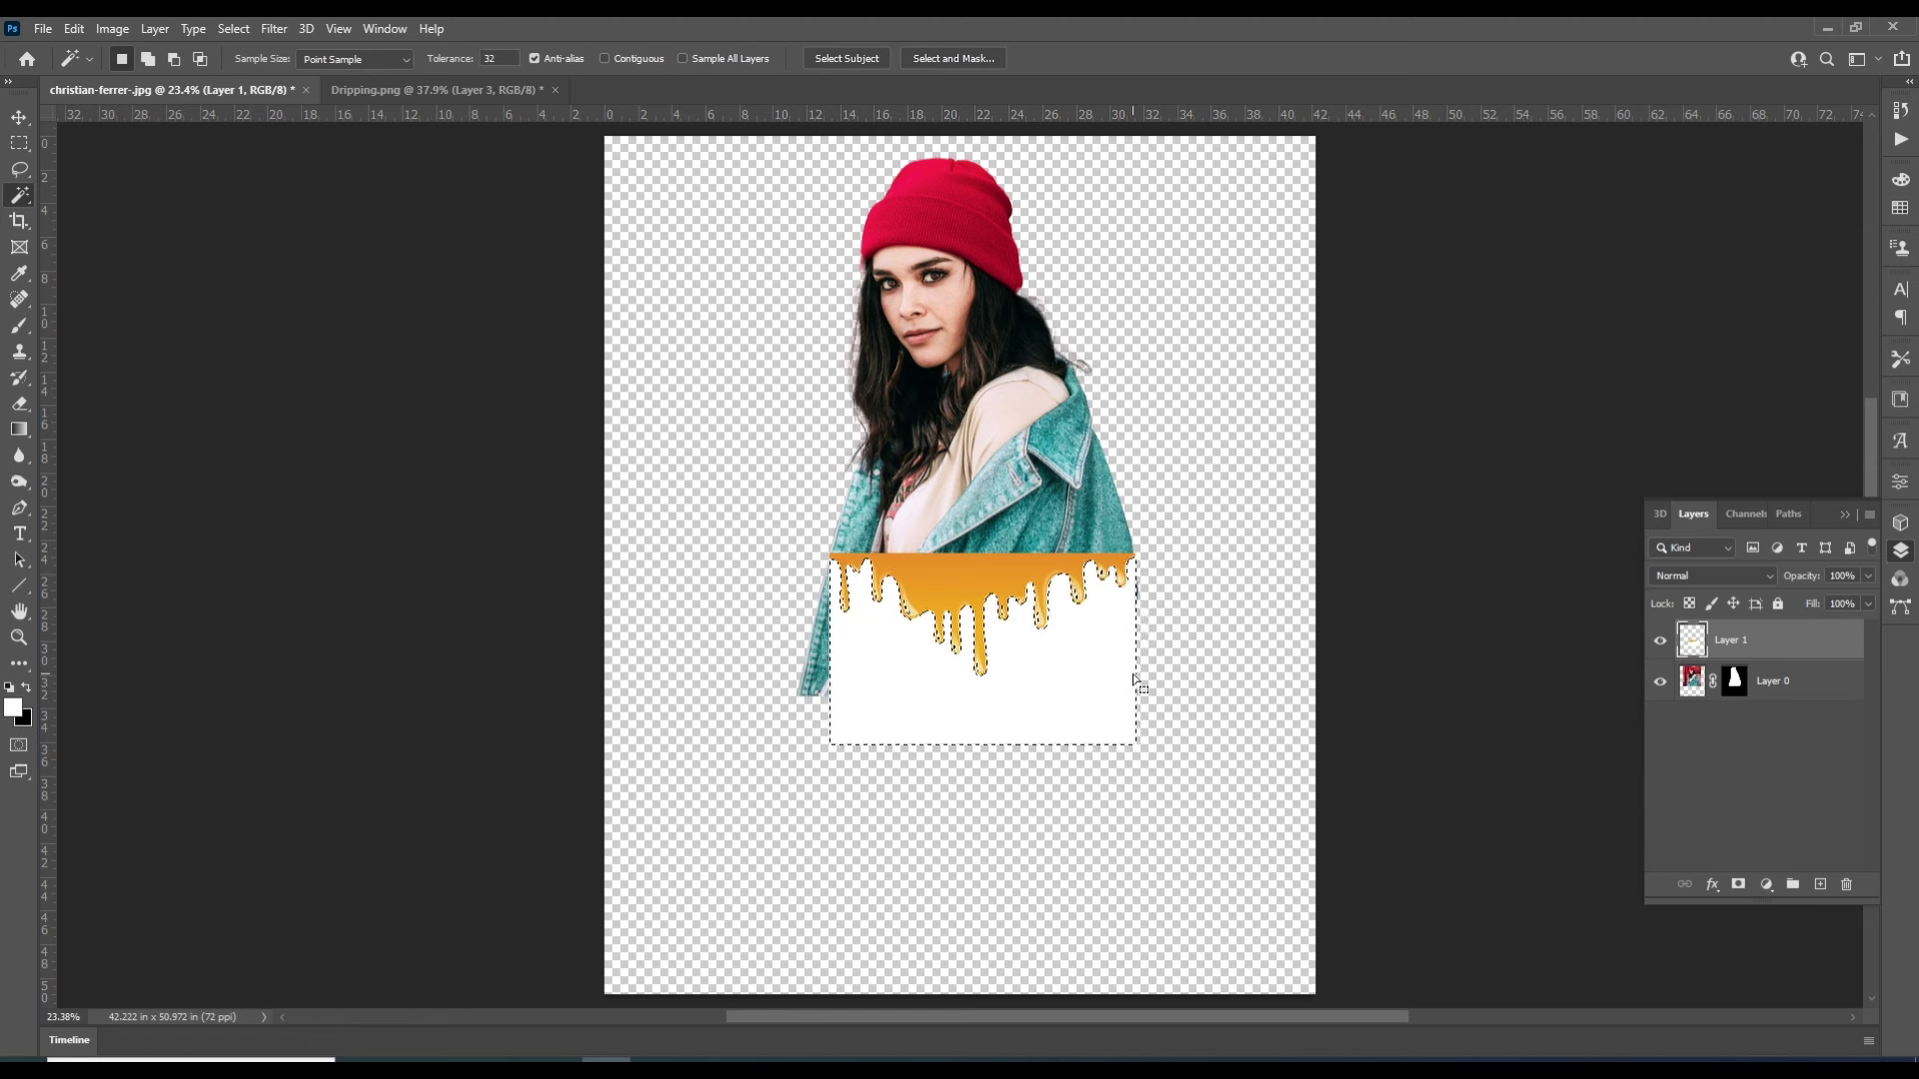
{"action": "key", "text": "Delete"}
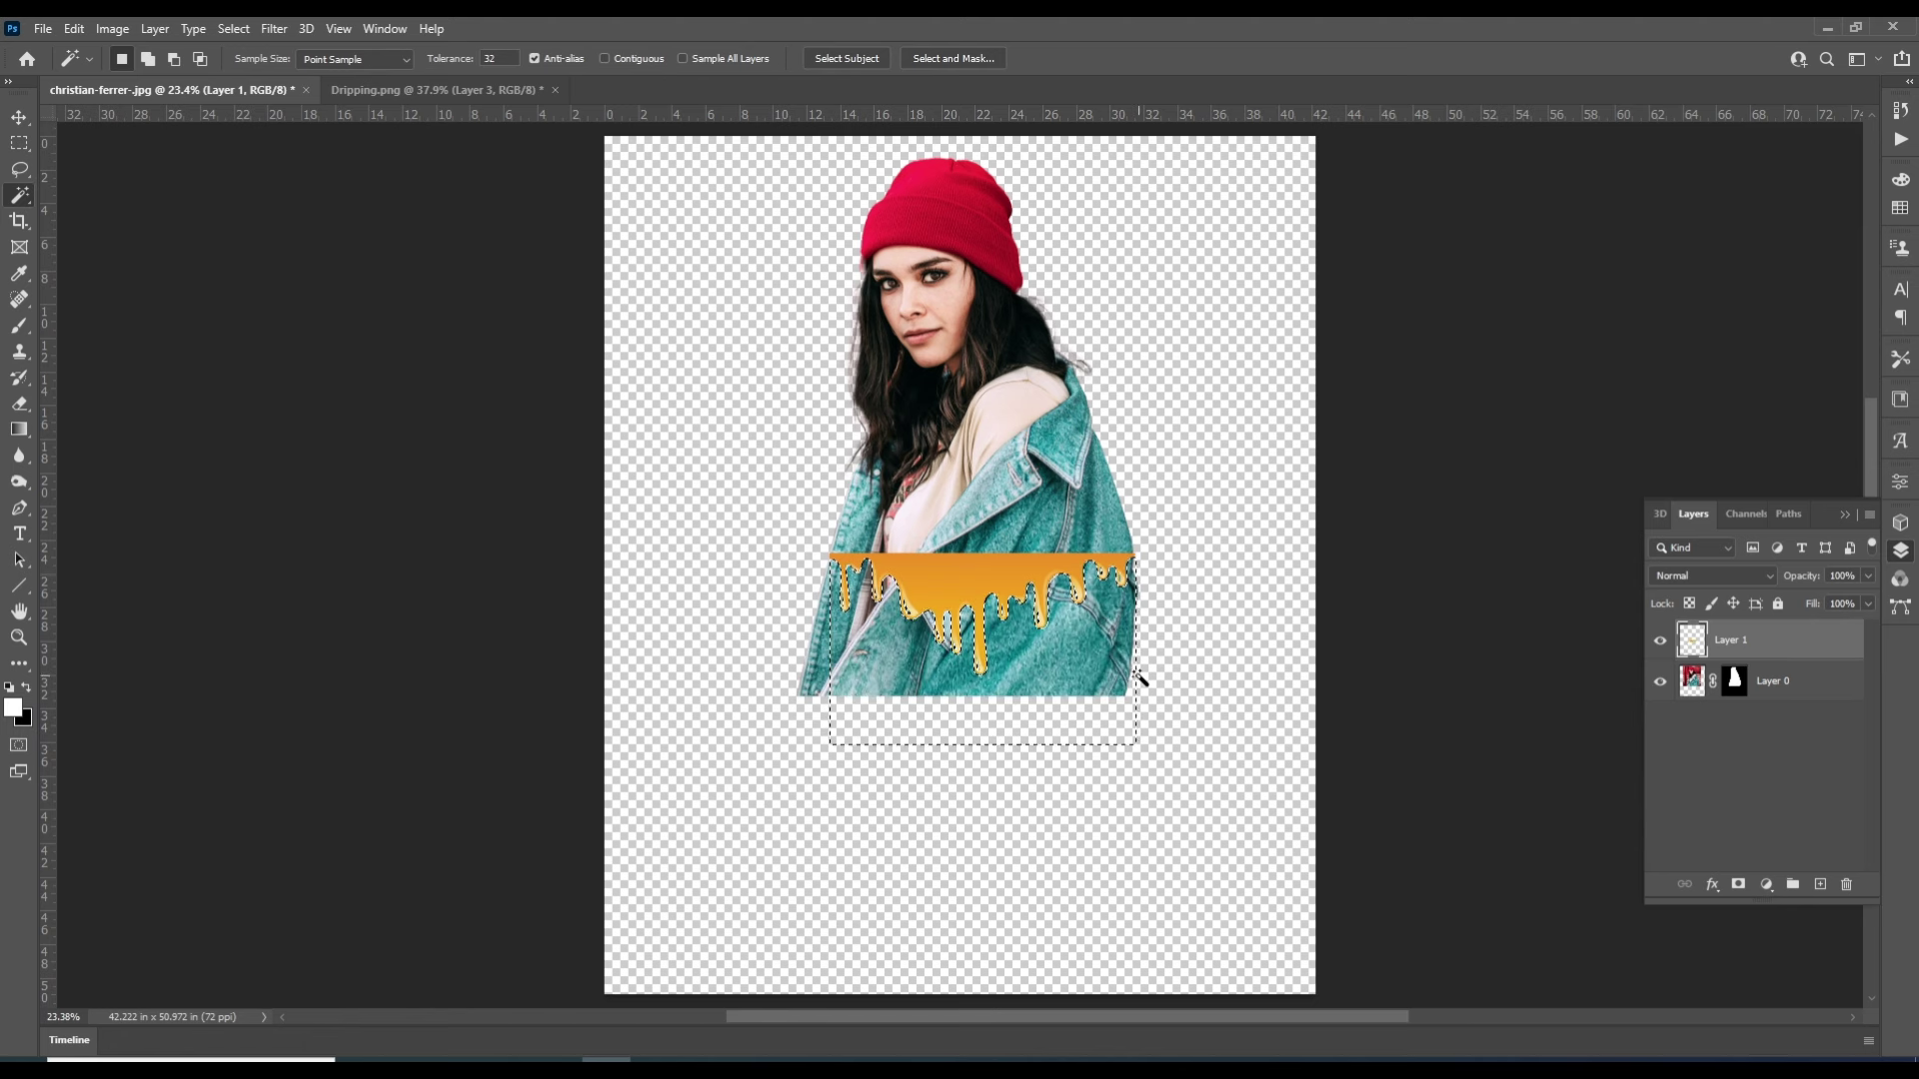
{"action": "left_click", "coordinate": [1660, 640]}
Paint black on Layer 0's mask with a 158 px brush to hide the jacket below the drips
{"action": "left_click", "coordinate": [1734, 680]}
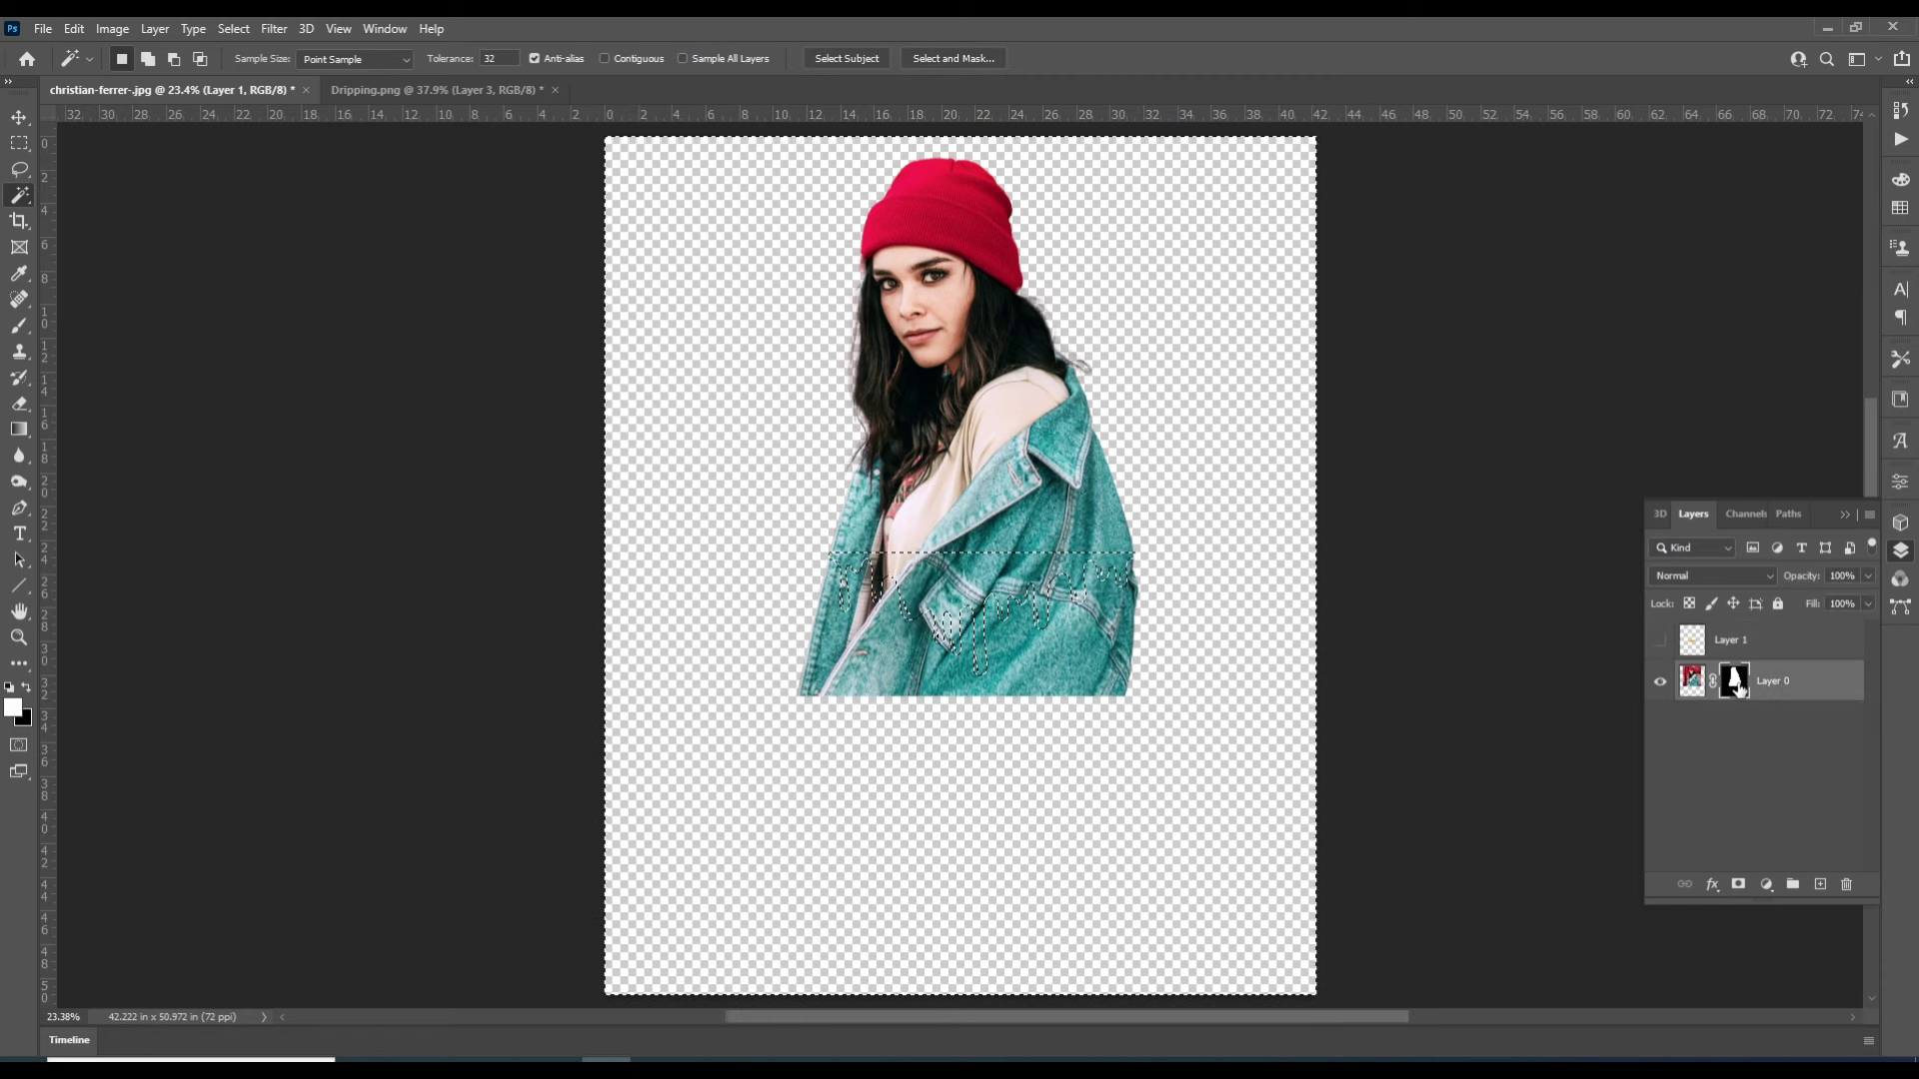
{"action": "scroll", "coordinate": [951, 628], "scroll_direction": "up", "scroll_amount": 1}
{"action": "scroll", "coordinate": [950, 628], "scroll_direction": "up", "scroll_amount": 1}
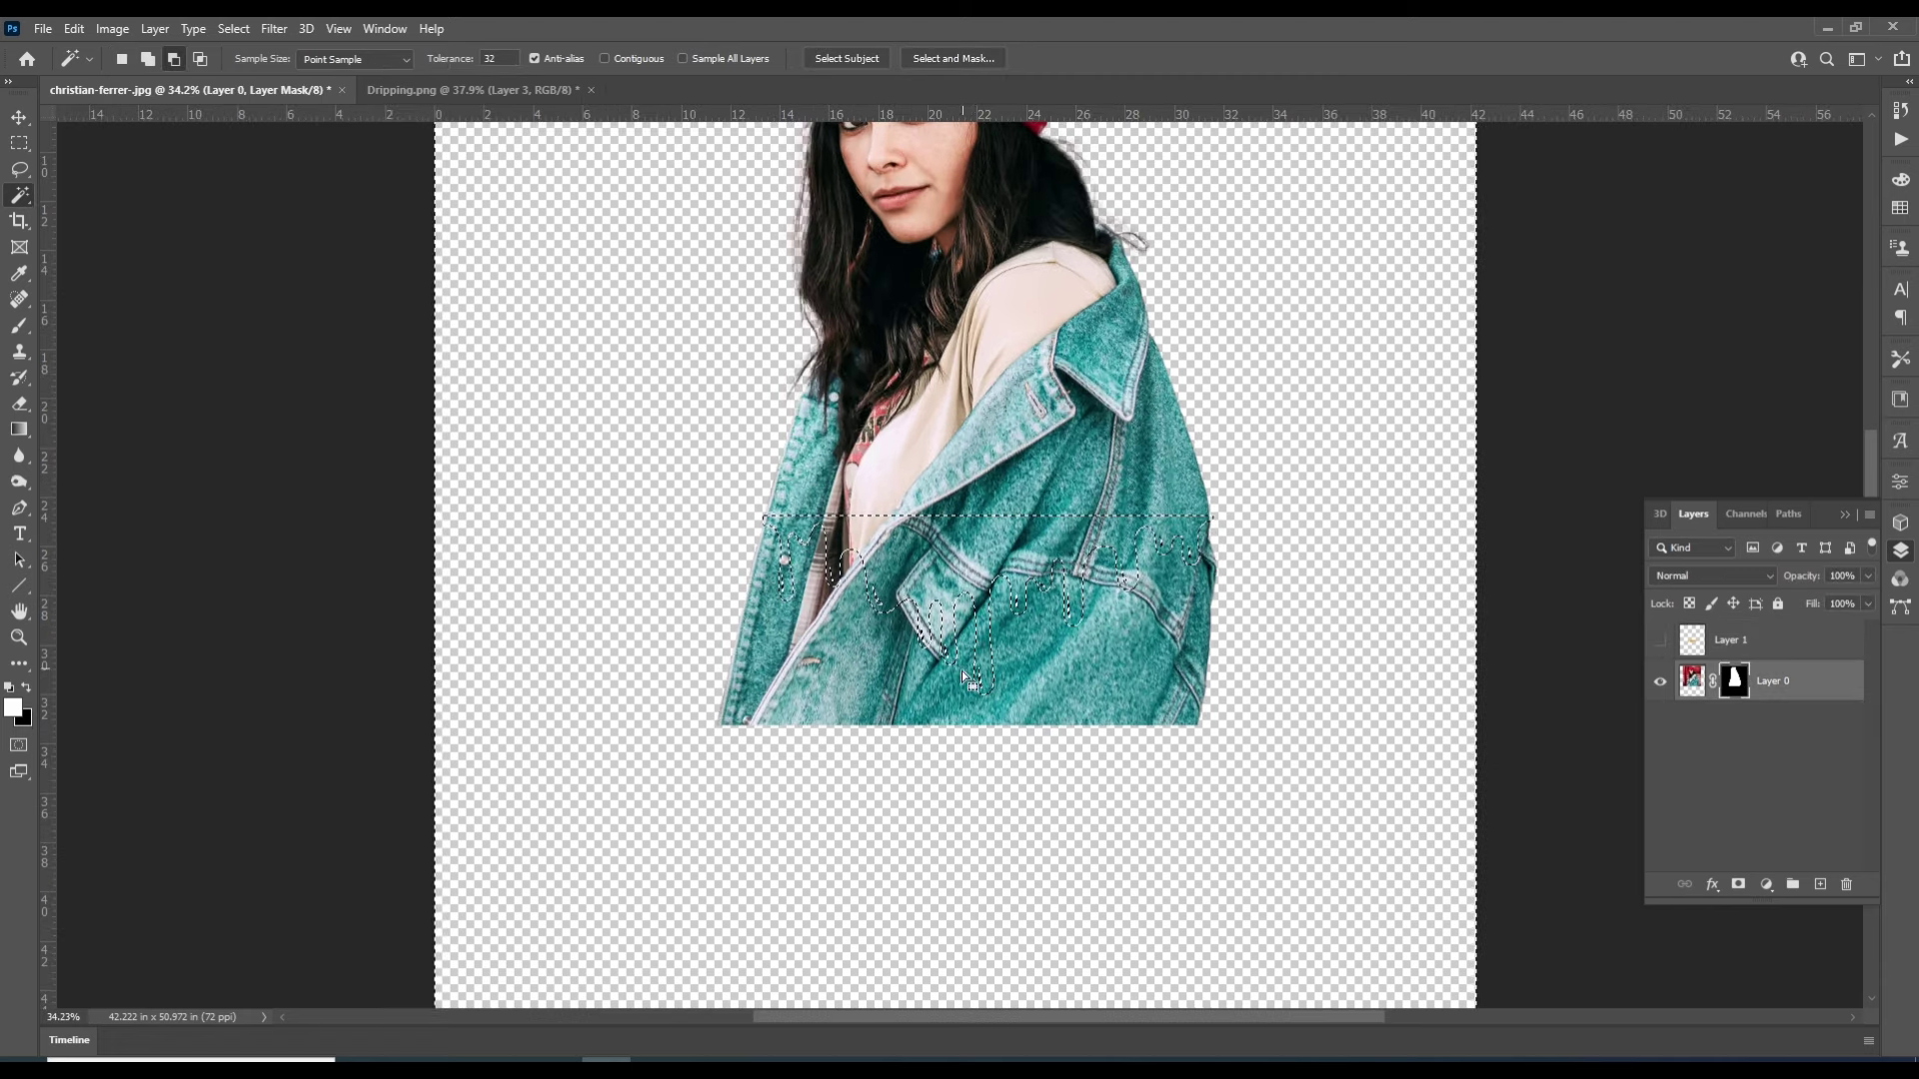
{"action": "left_click", "coordinate": [20, 327]}
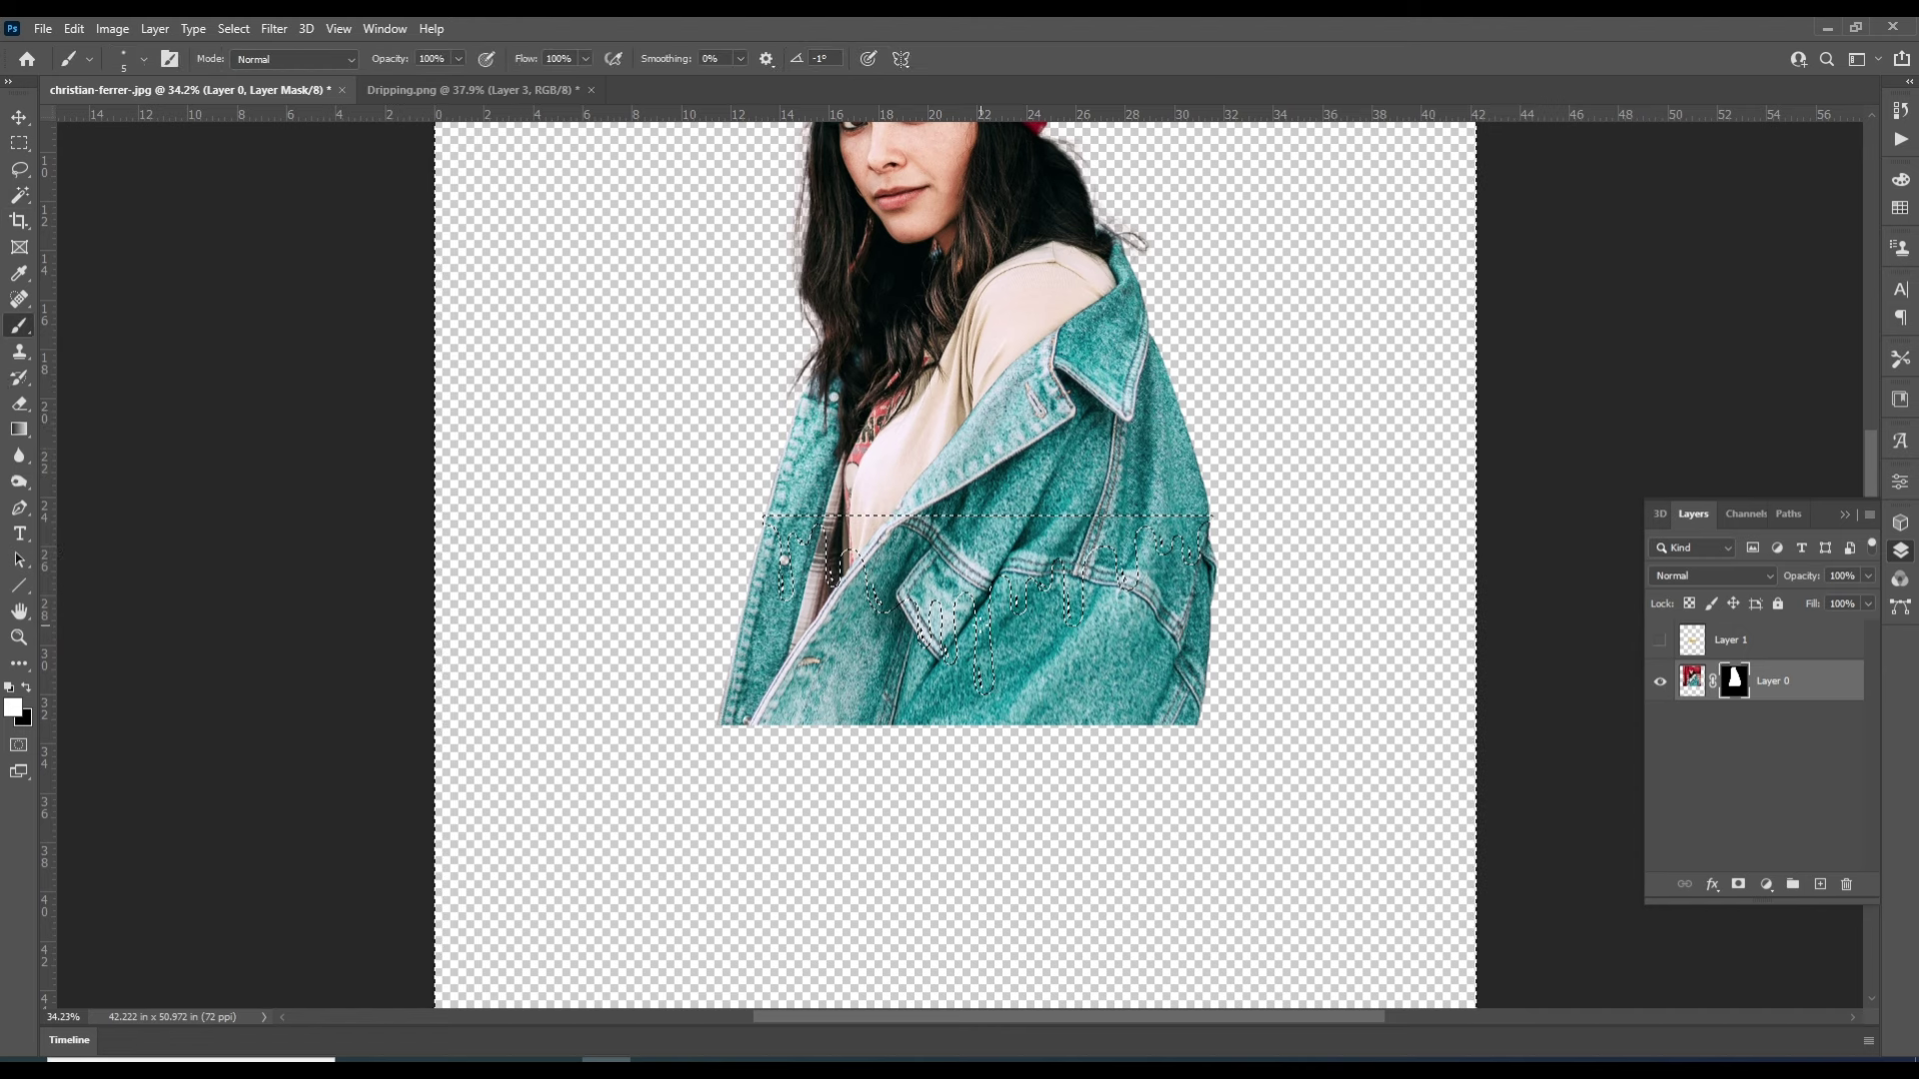
{"action": "right_click", "coordinate": [848, 663]}
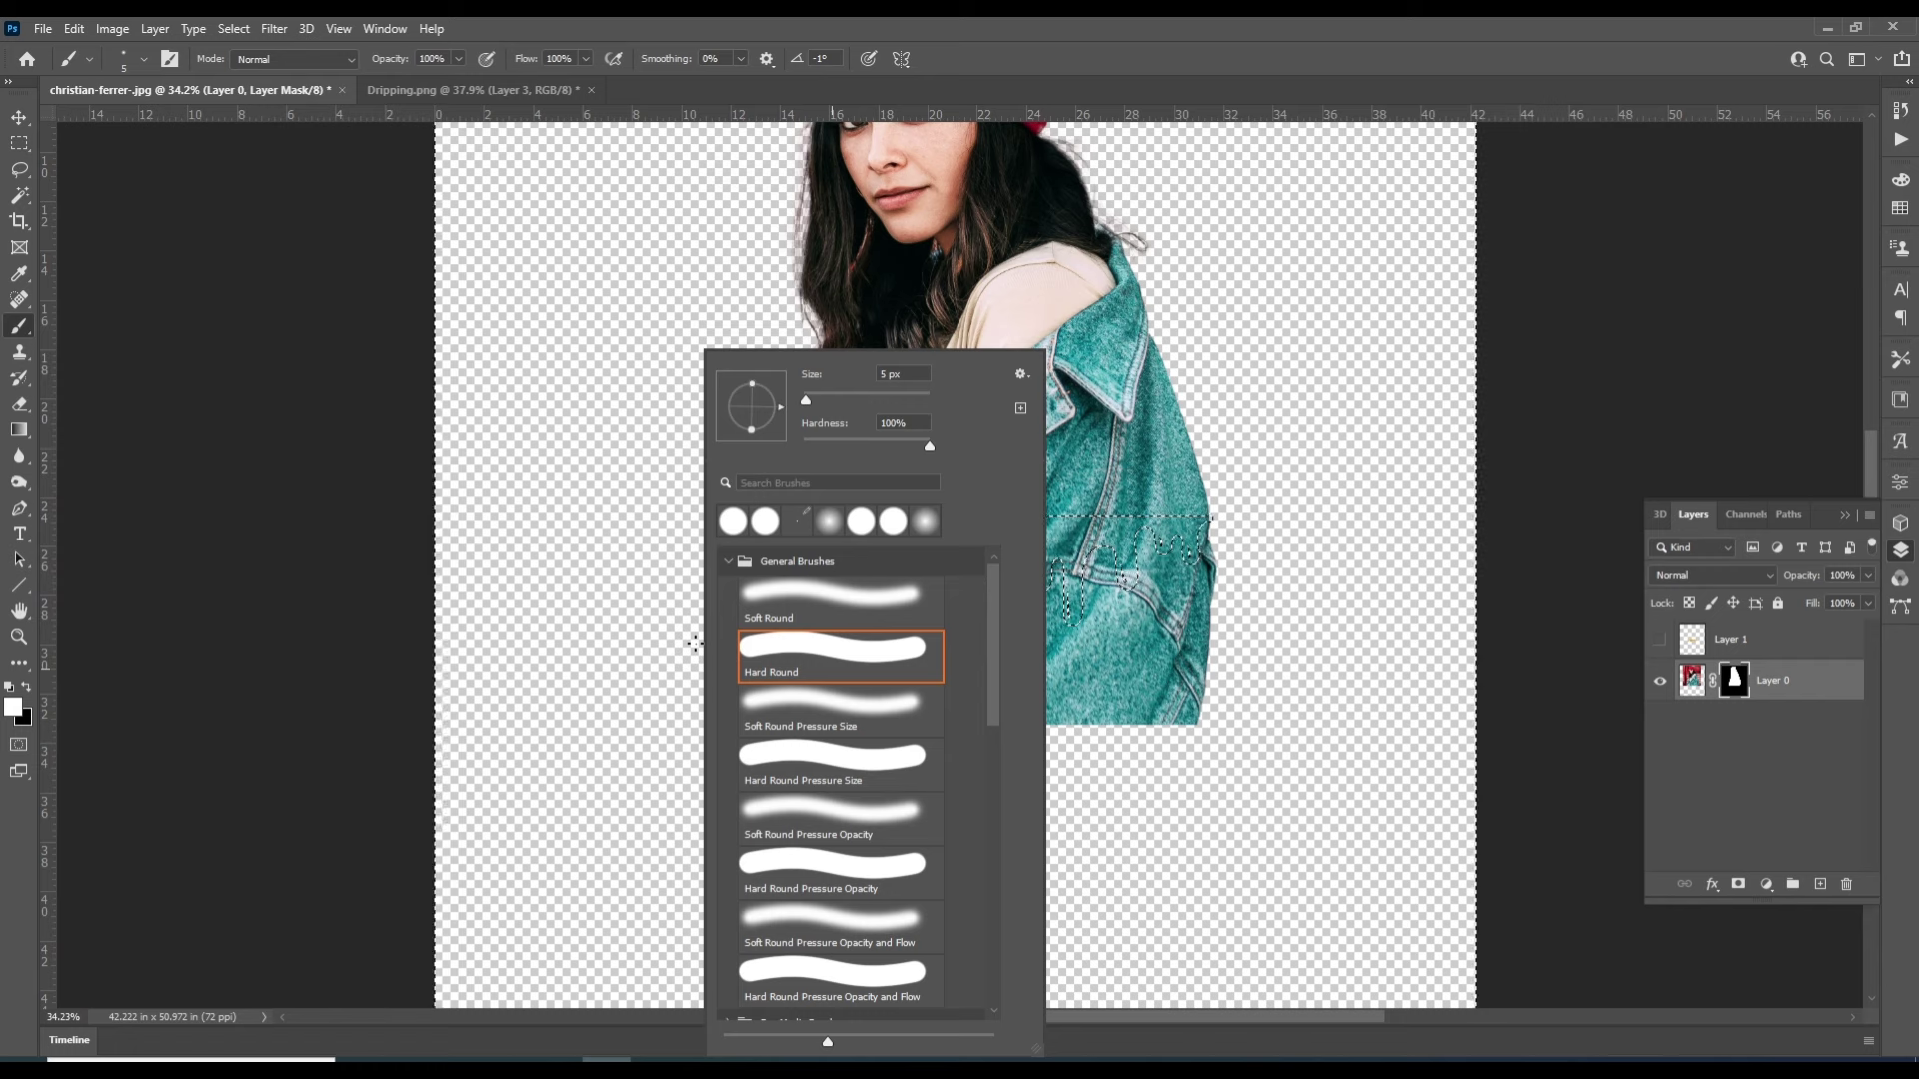
{"action": "left_click_drag", "start_coordinate": [807, 408], "coordinate": [884, 404]}
{"action": "key", "text": "Return"}
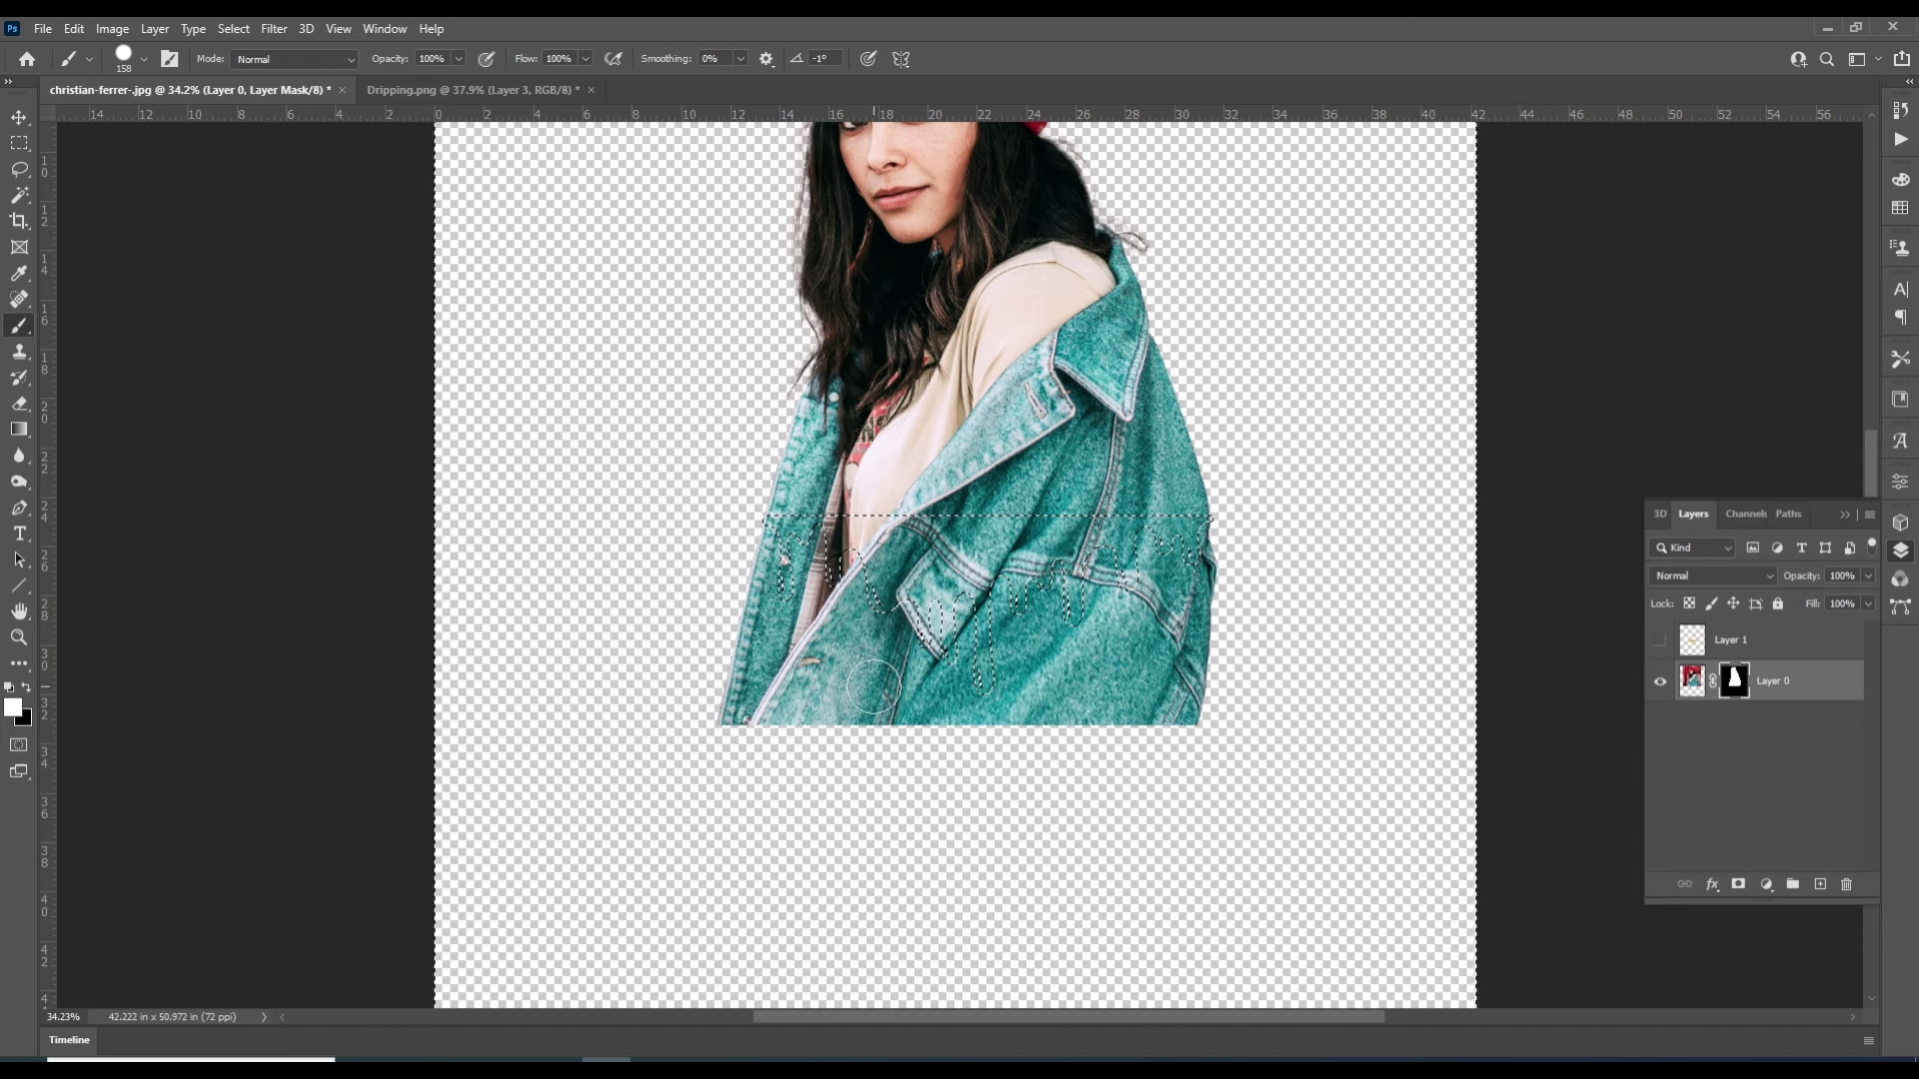
{"action": "left_click", "coordinate": [27, 690]}
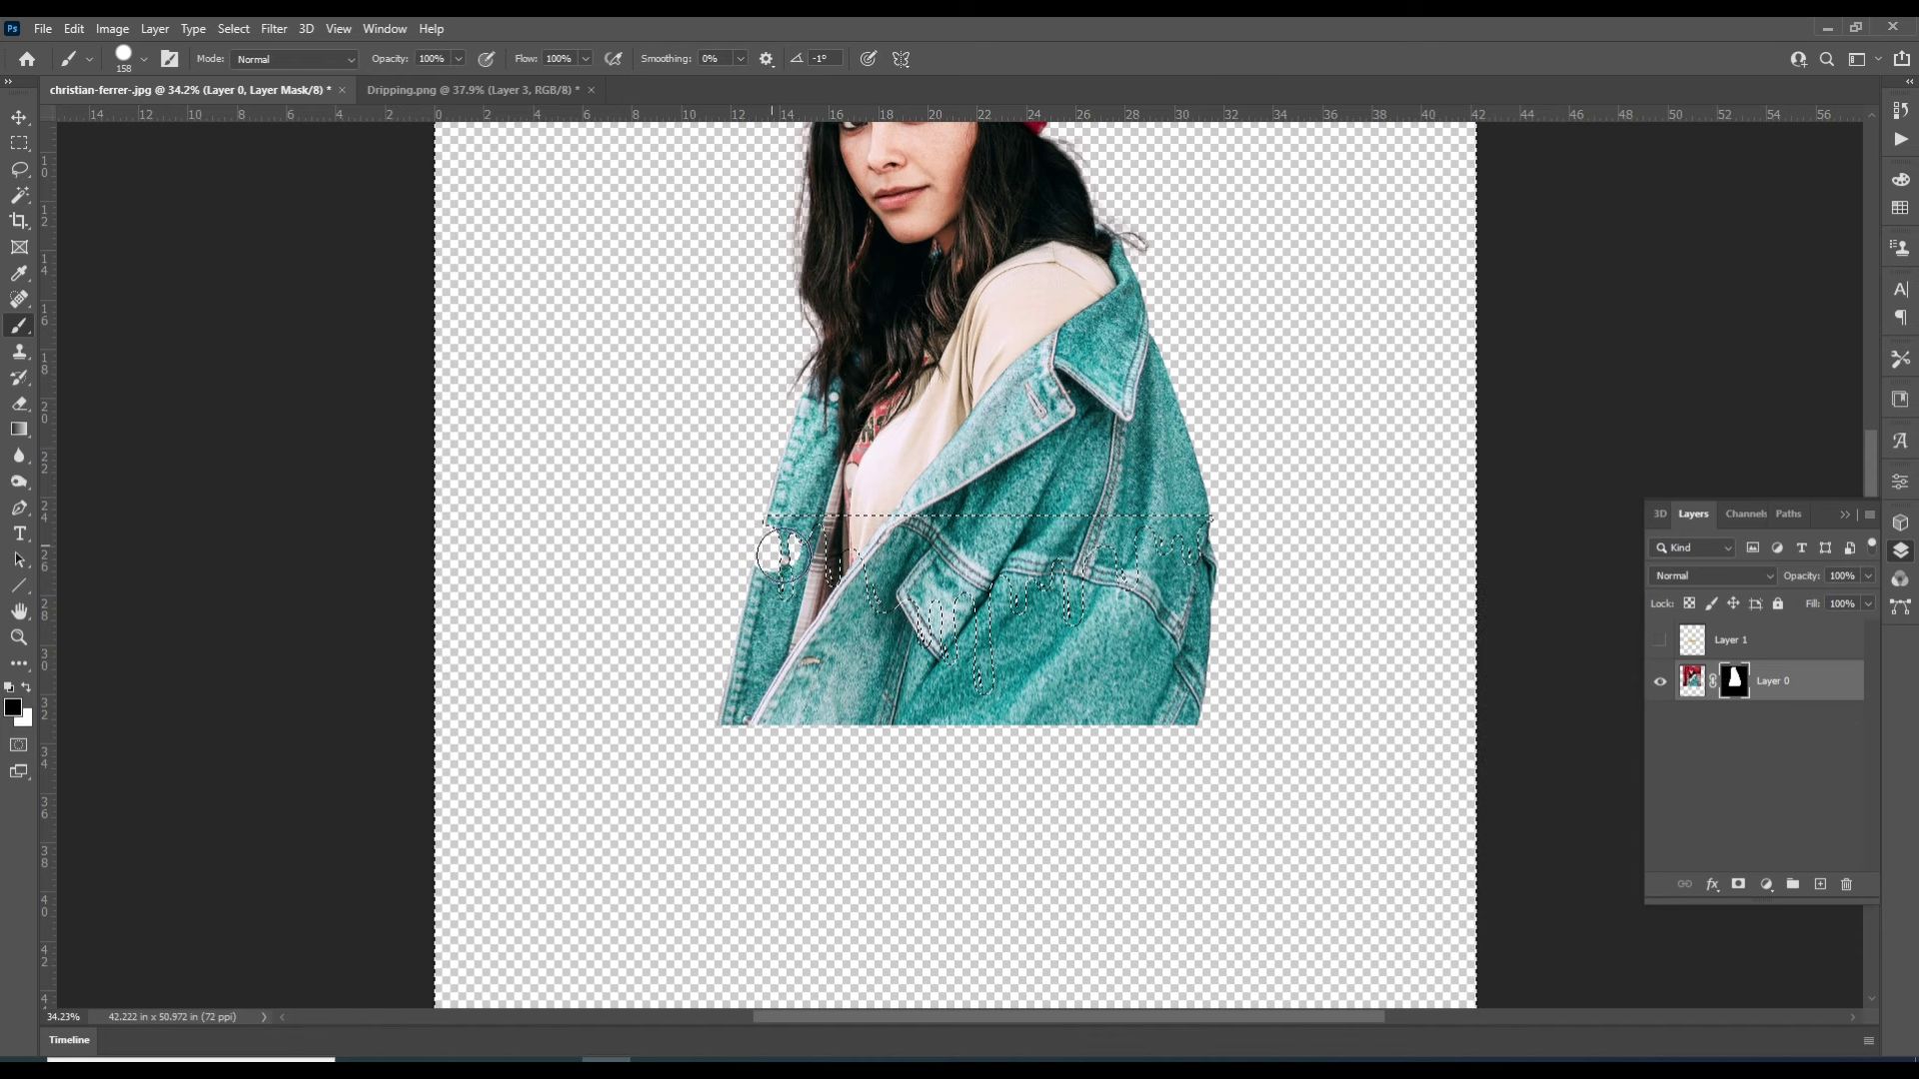
{"action": "left_click_drag", "start_coordinate": [815, 597], "coordinate": [742, 708]}
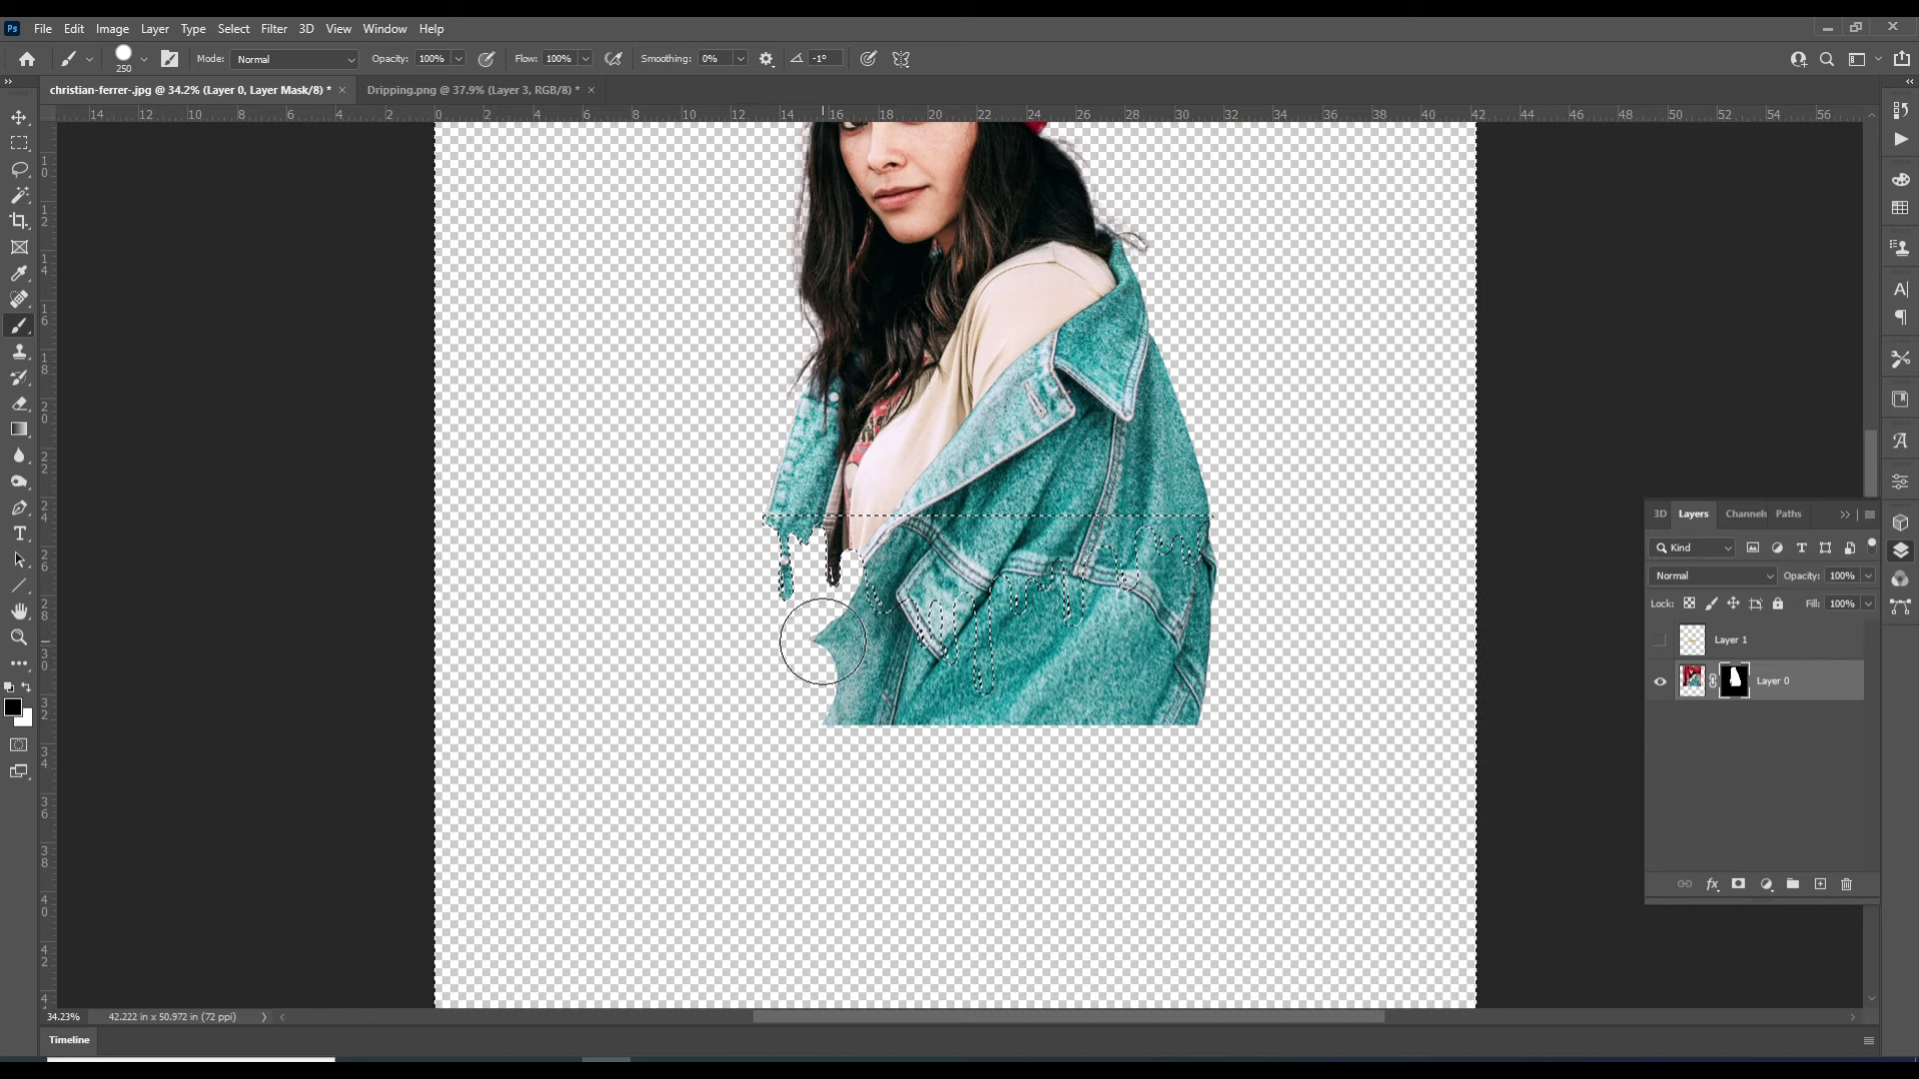
{"action": "mouse_move", "coordinate": [792, 634]}
{"action": "left_mouse_down"}
{"action": "mouse_move", "coordinate": [1086, 622]}
{"action": "mouse_move", "coordinate": [1128, 590]}
{"action": "mouse_move", "coordinate": [998, 679]}
{"action": "left_mouse_up"}
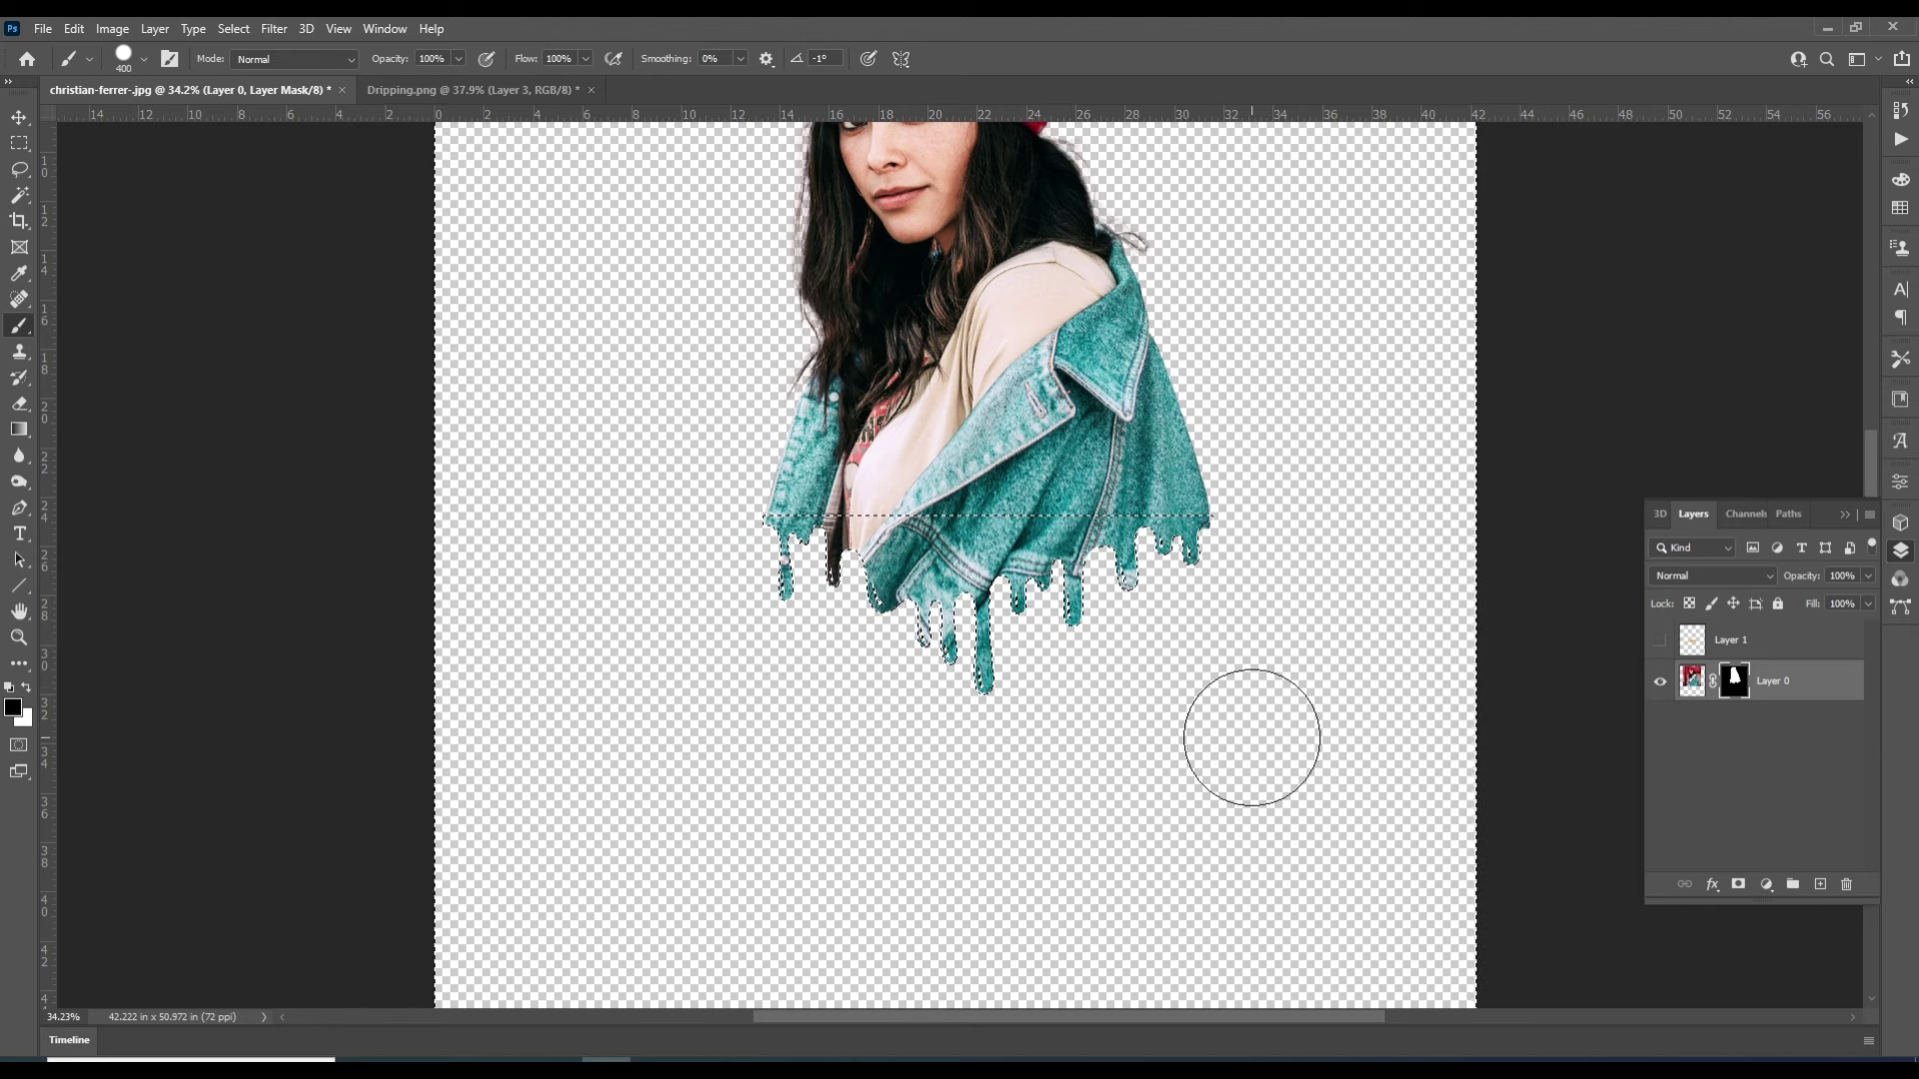
Deselect, then add an empty Layer 2 positioned below Layer 0
{"action": "key", "text": "ctrl+d"}
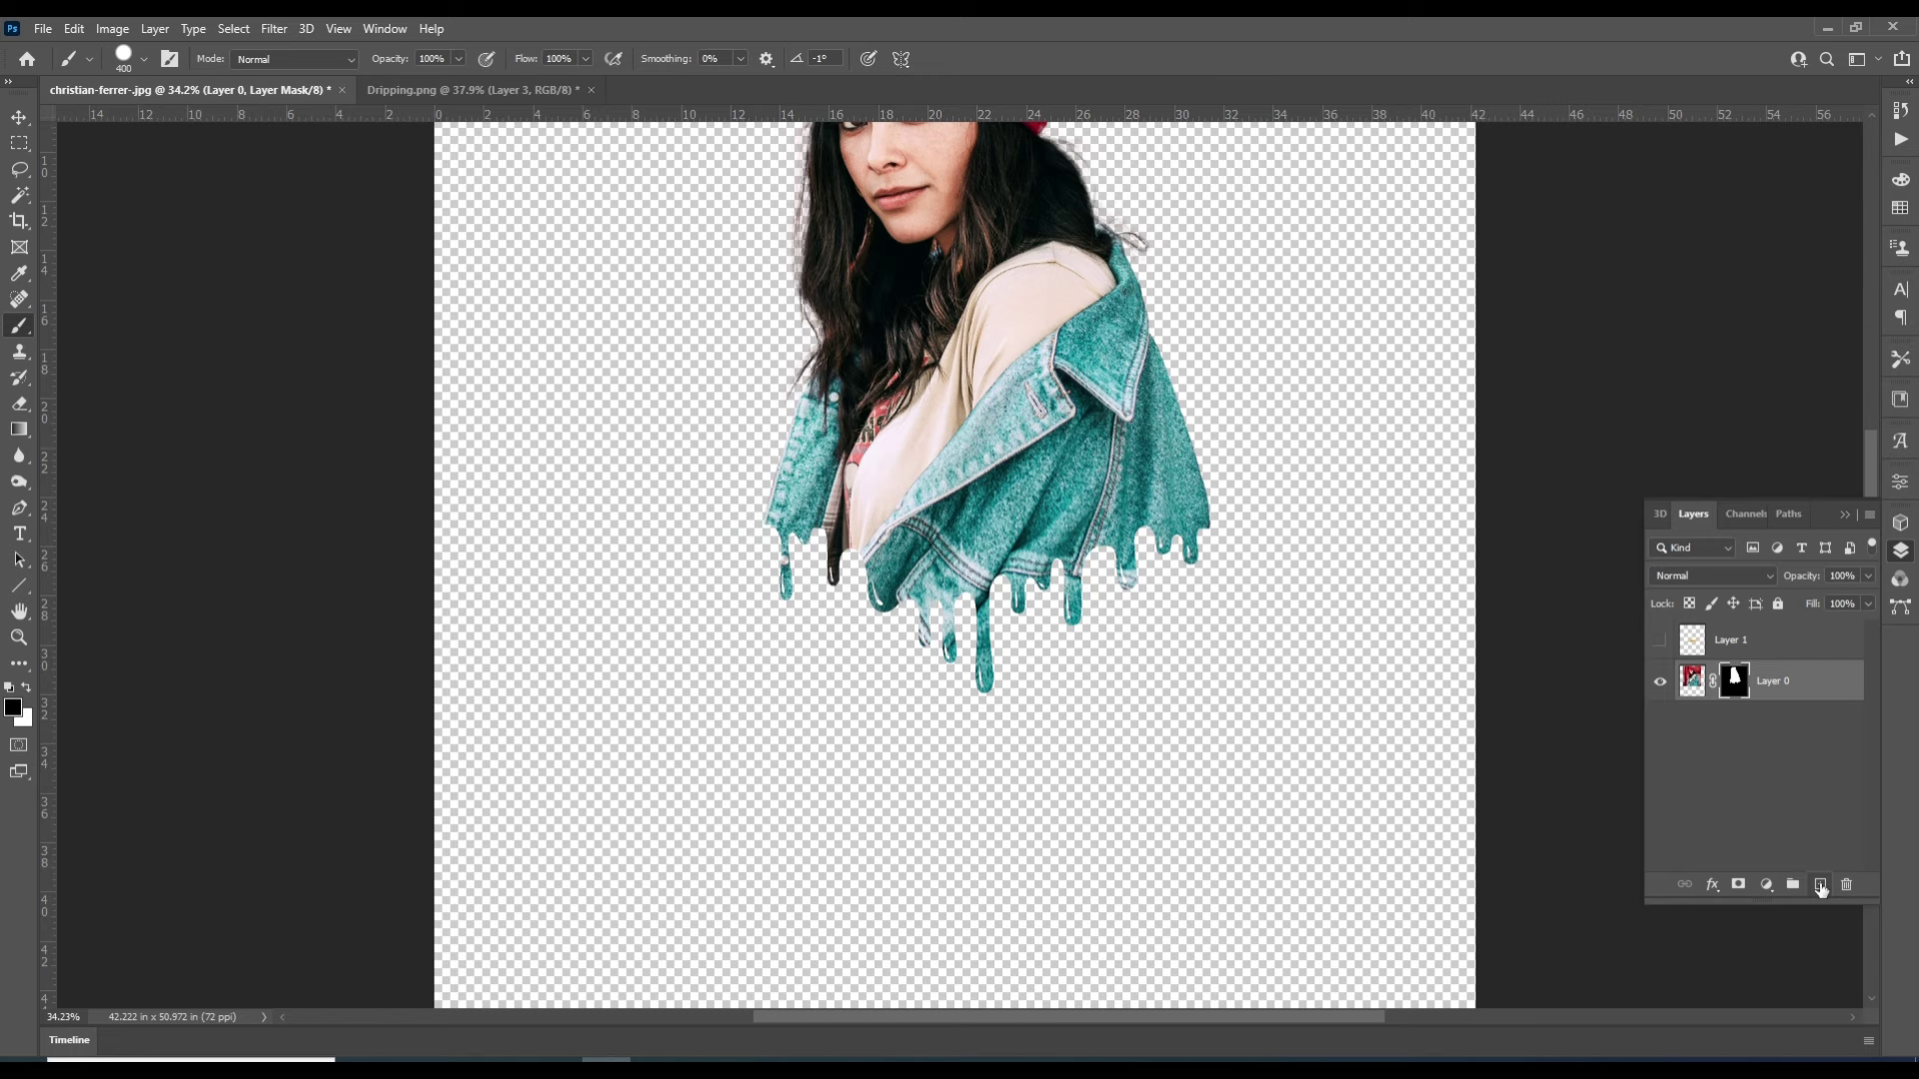
{"action": "left_click", "coordinate": [1821, 889]}
{"action": "key", "text": "x"}
{"action": "left_click_drag", "start_coordinate": [1774, 688], "coordinate": [1785, 765]}
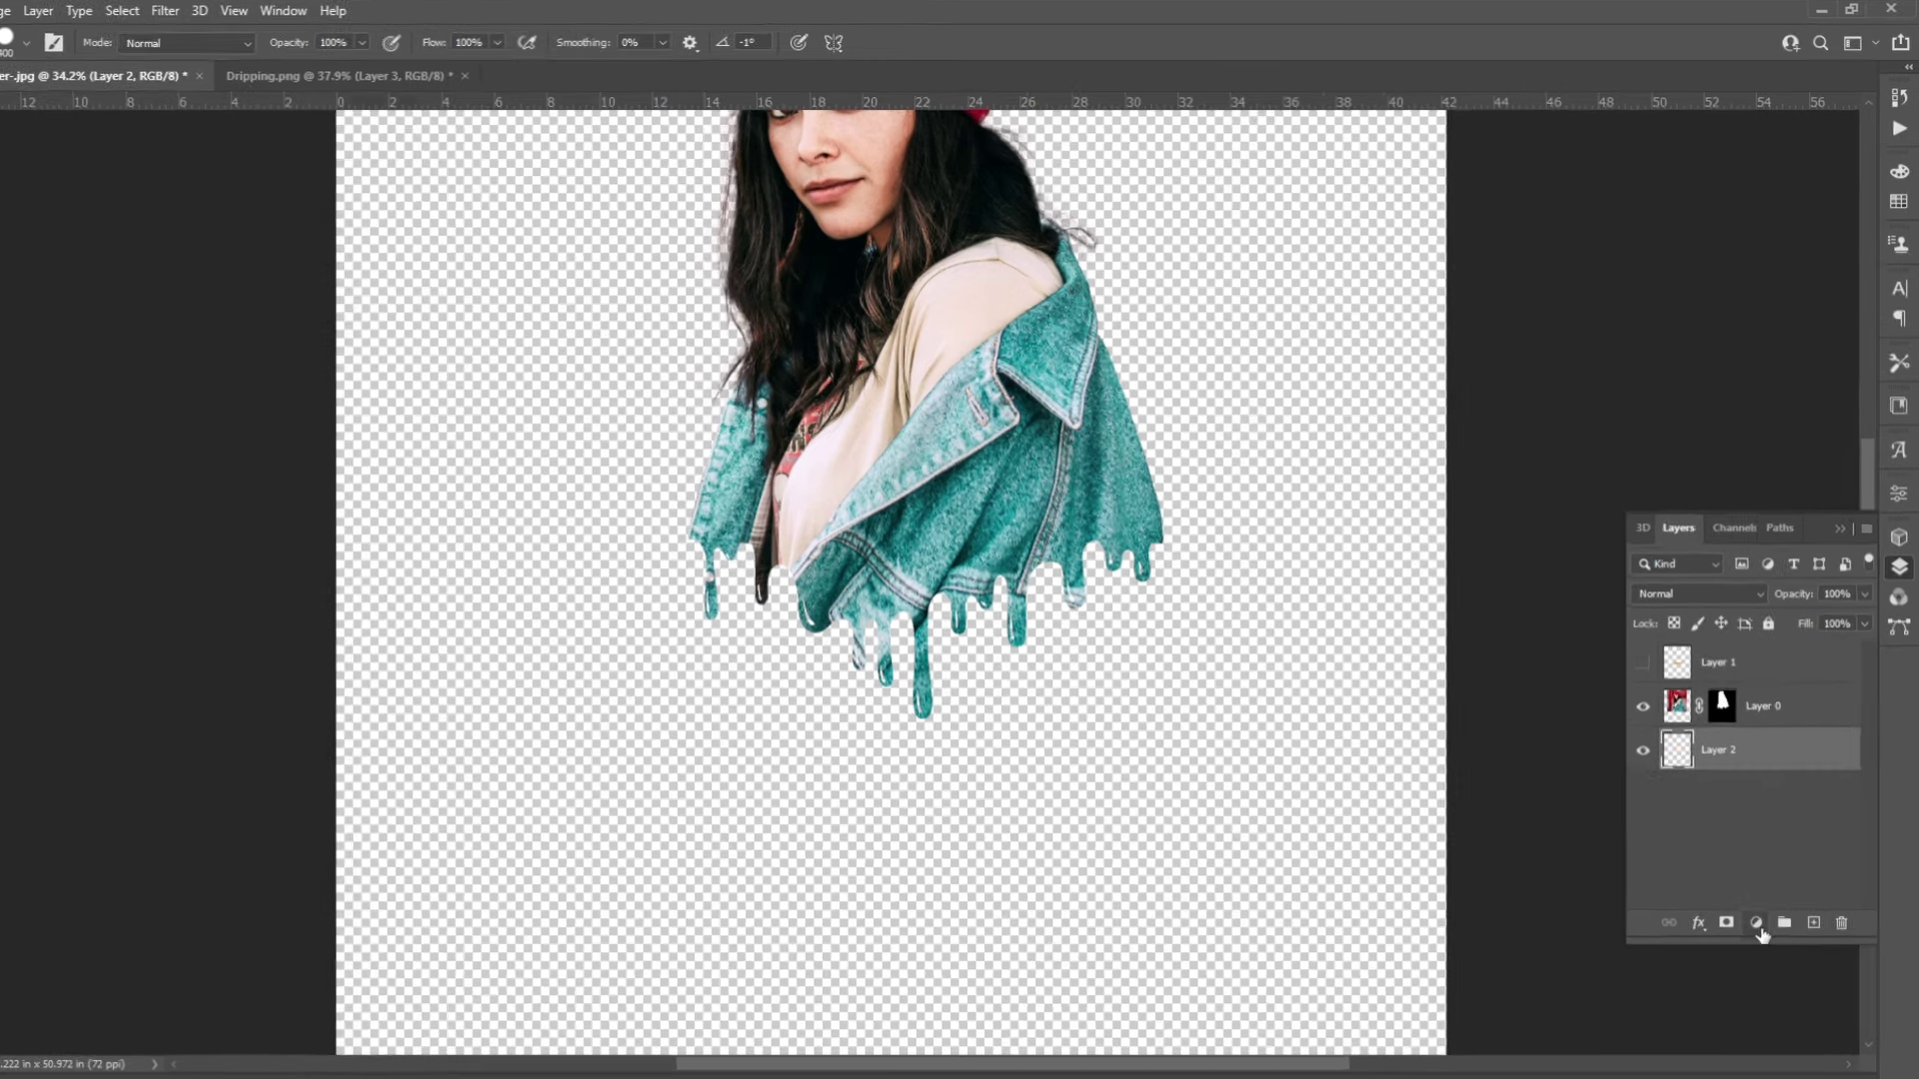
Add a Gradient Fill layer from the Basics black-white preset with its left stop set to cyan #00fffc
{"action": "left_click", "coordinate": [1766, 884]}
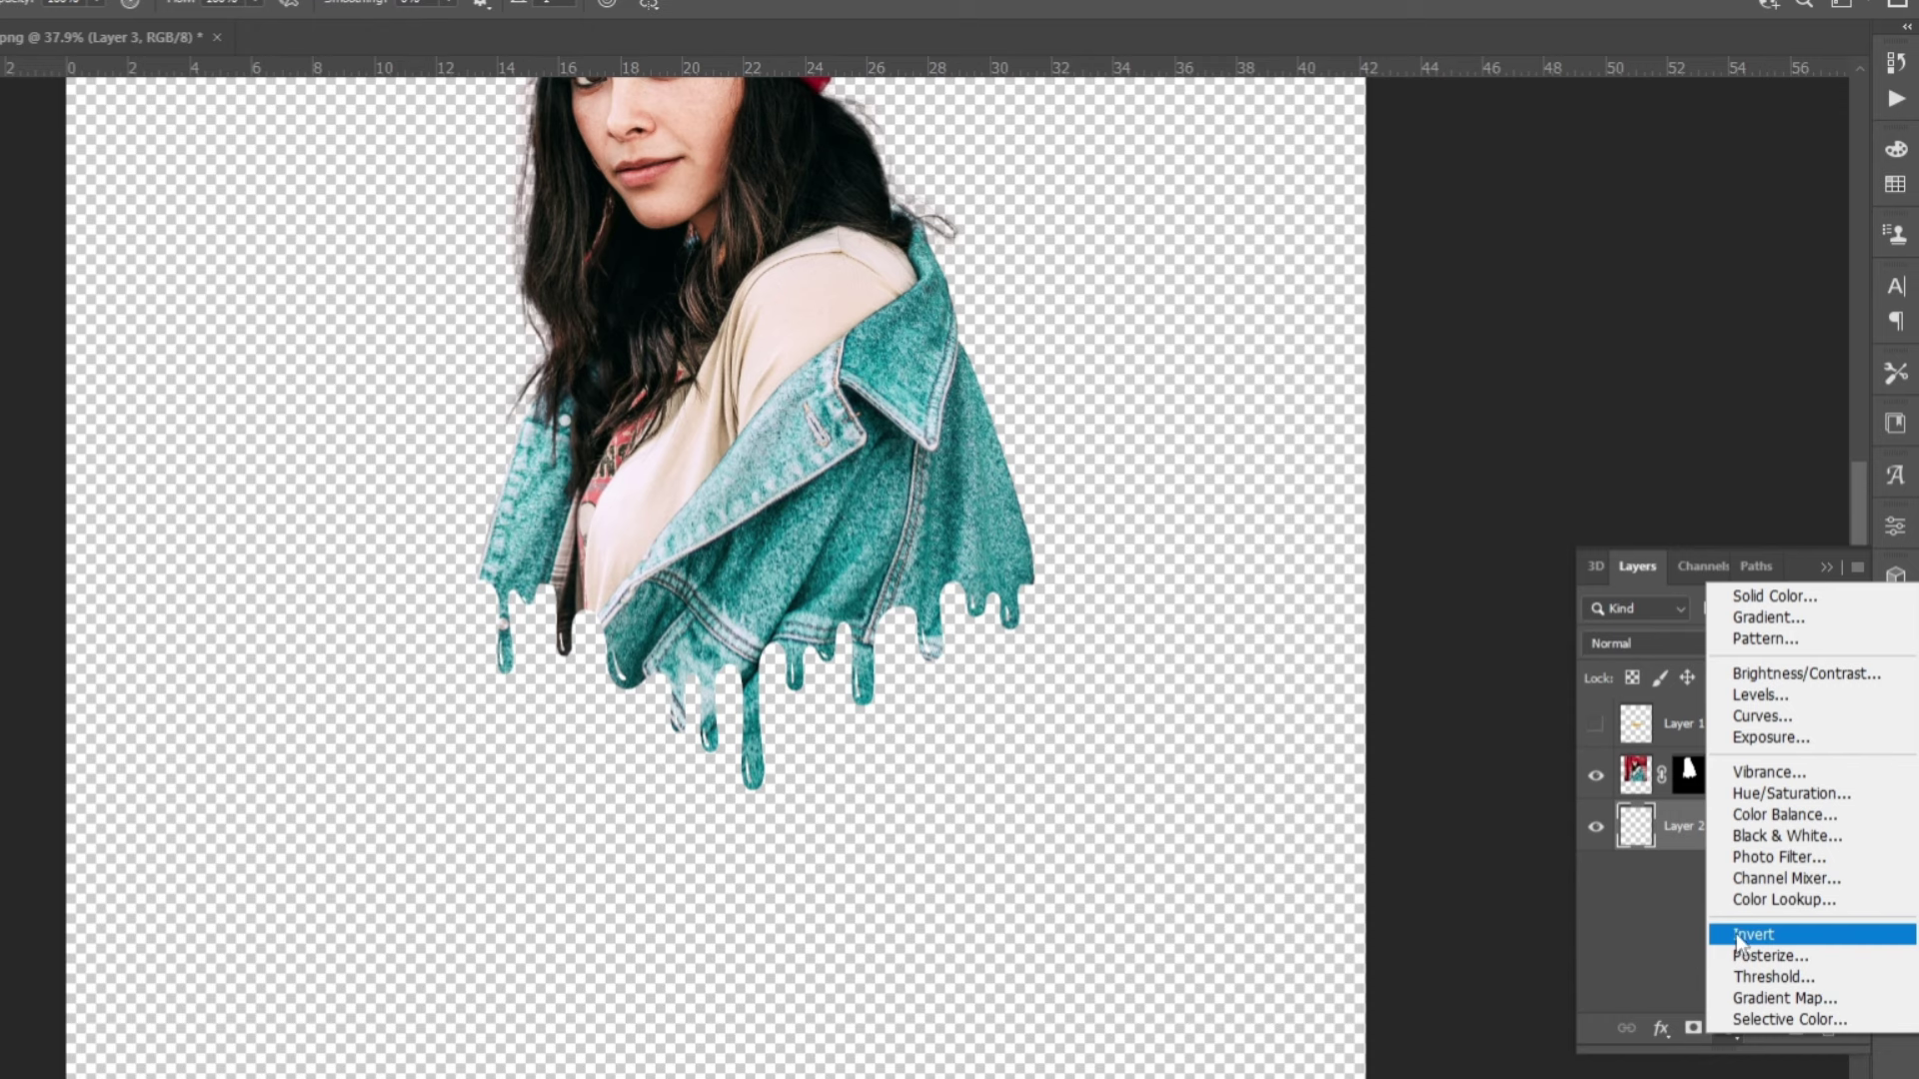
{"action": "left_click", "coordinate": [1767, 619]}
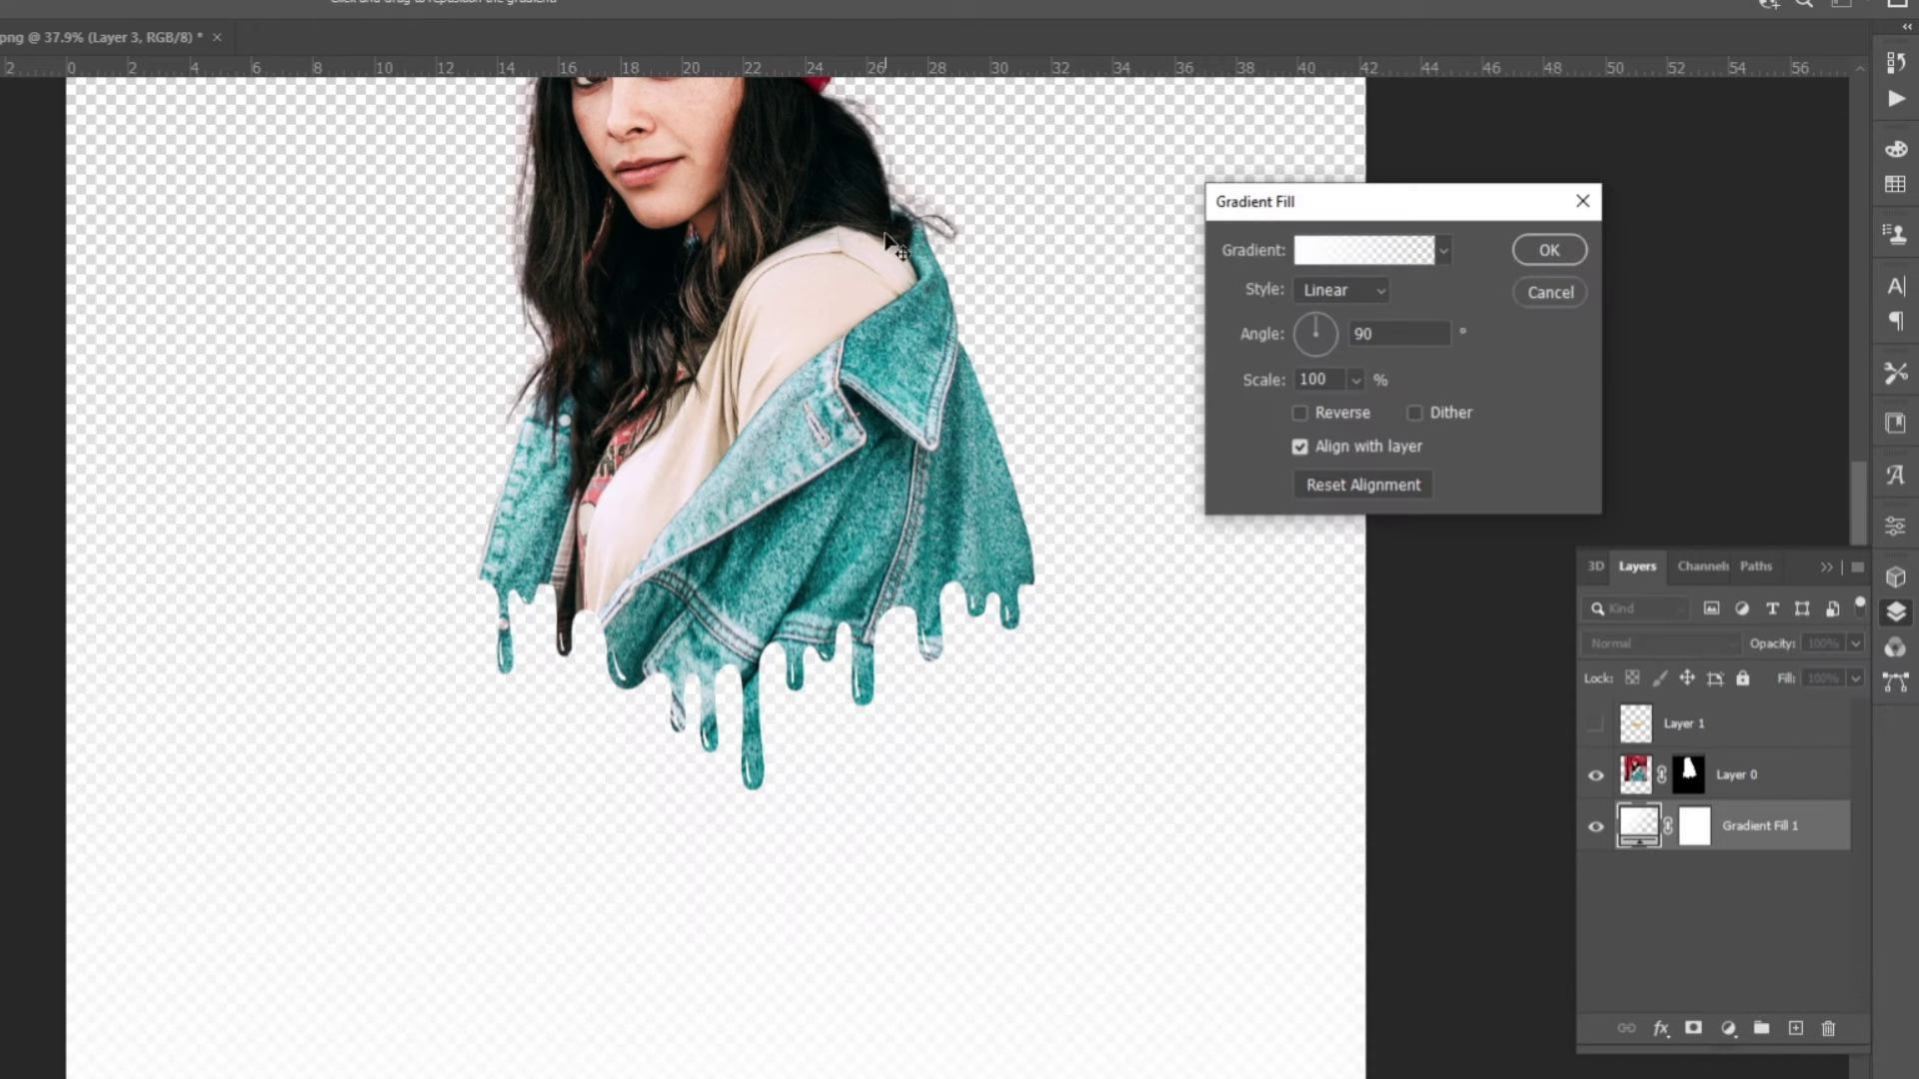
{"action": "left_click", "coordinate": [1369, 252]}
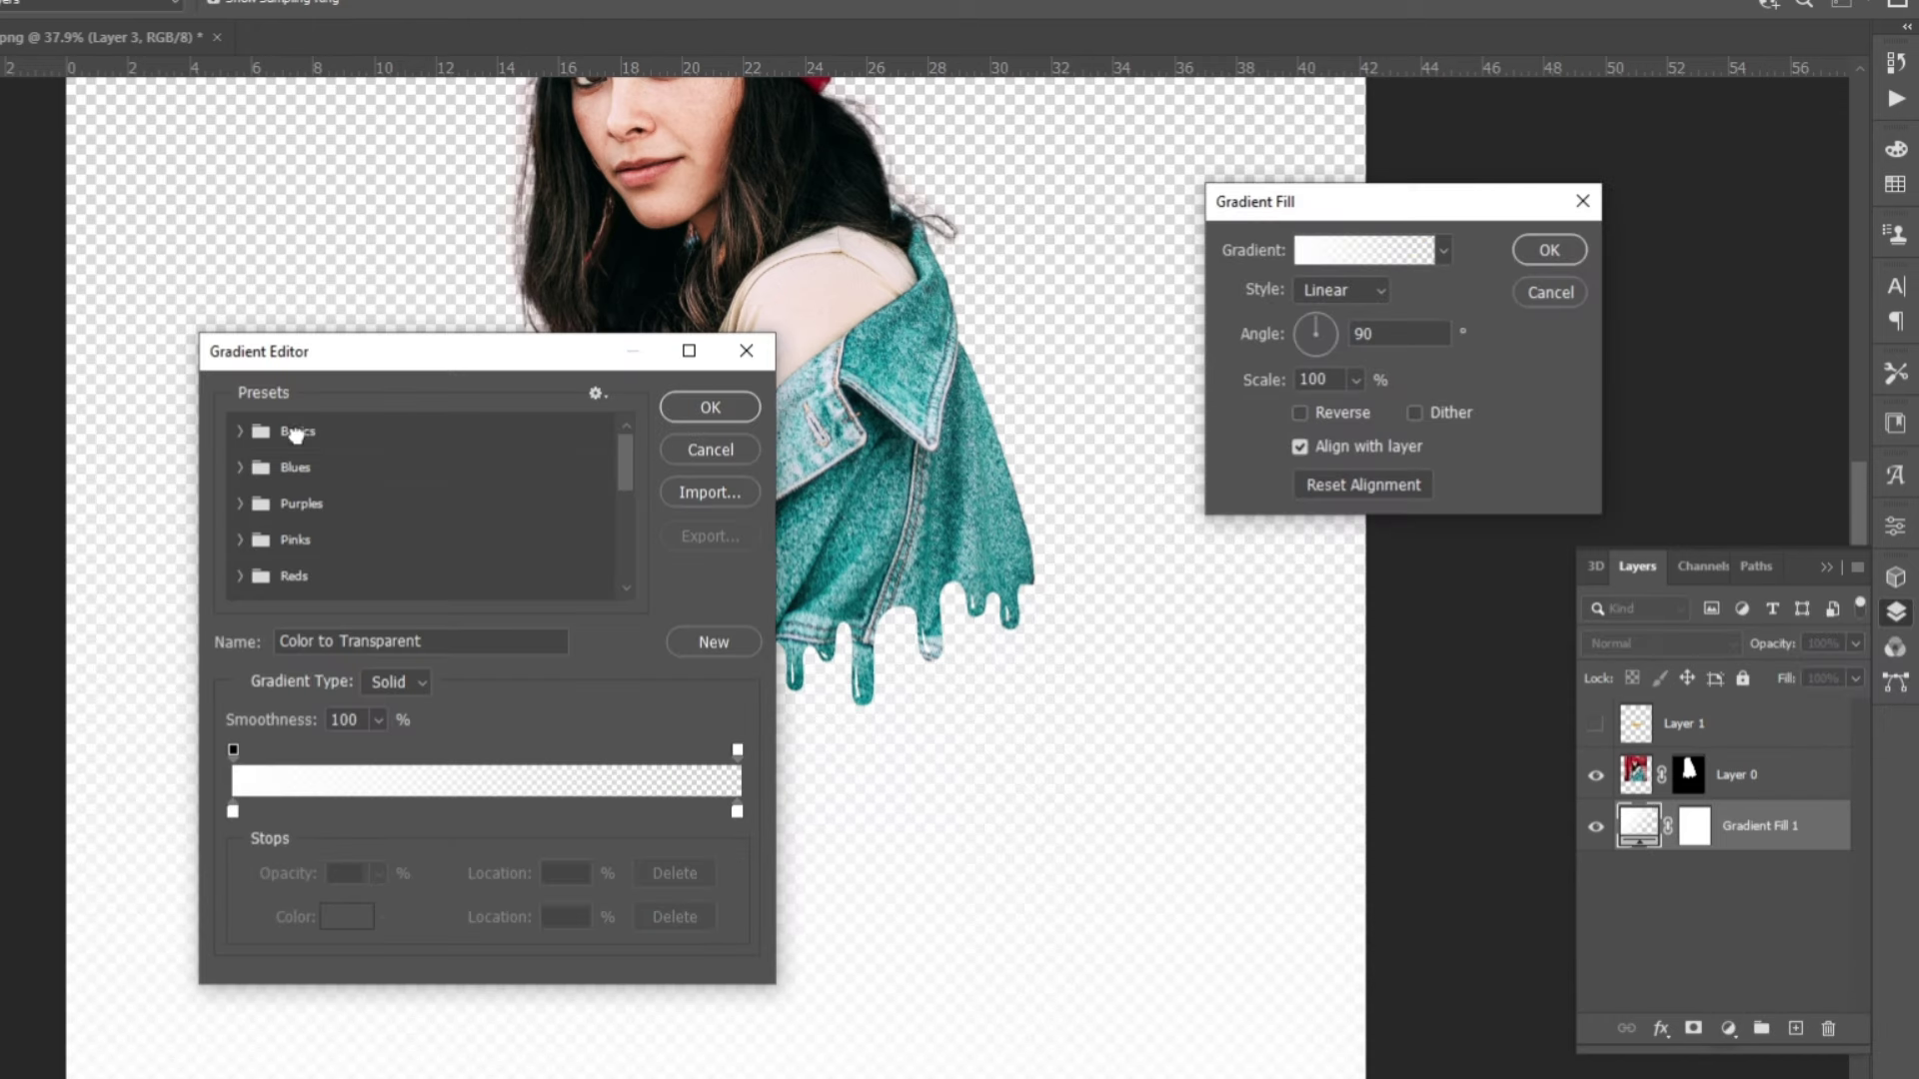
{"action": "left_click", "coordinate": [240, 432]}
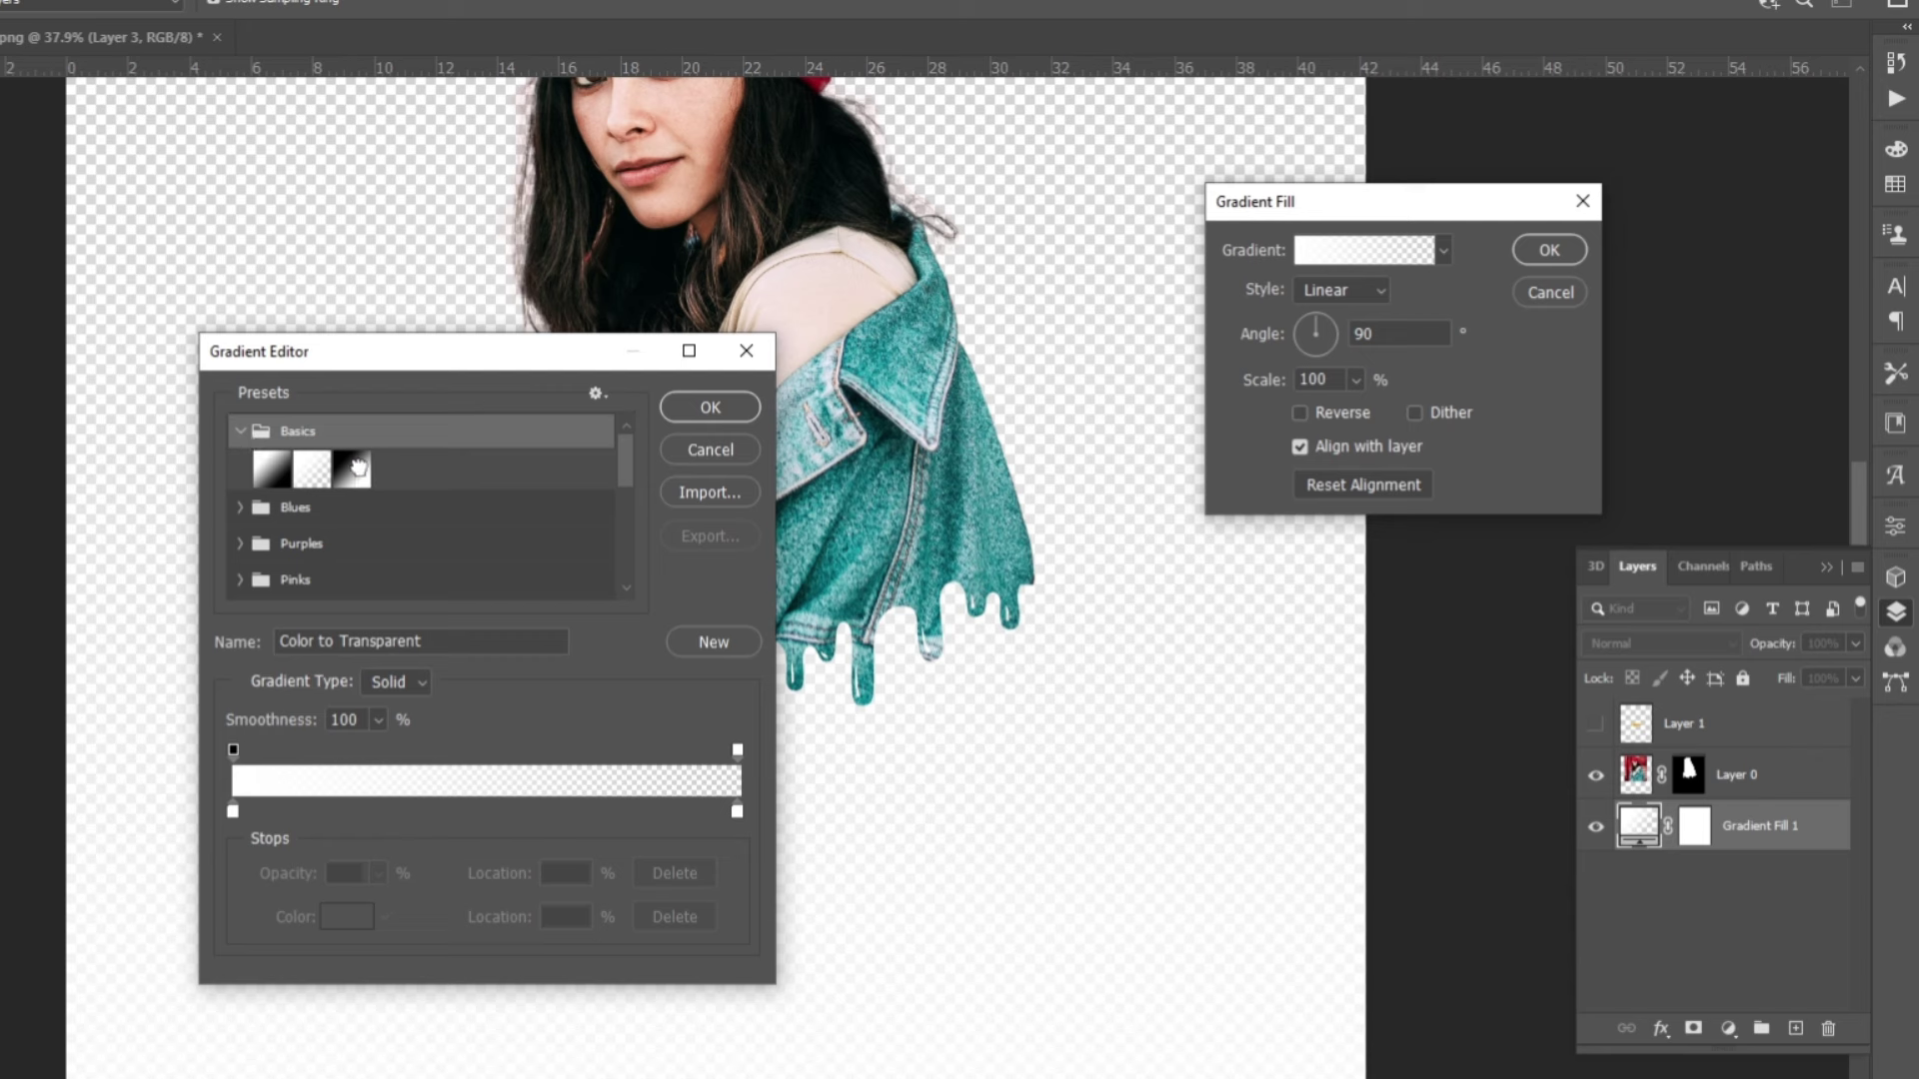
{"action": "left_click", "coordinate": [354, 470]}
{"action": "left_click", "coordinate": [234, 811]}
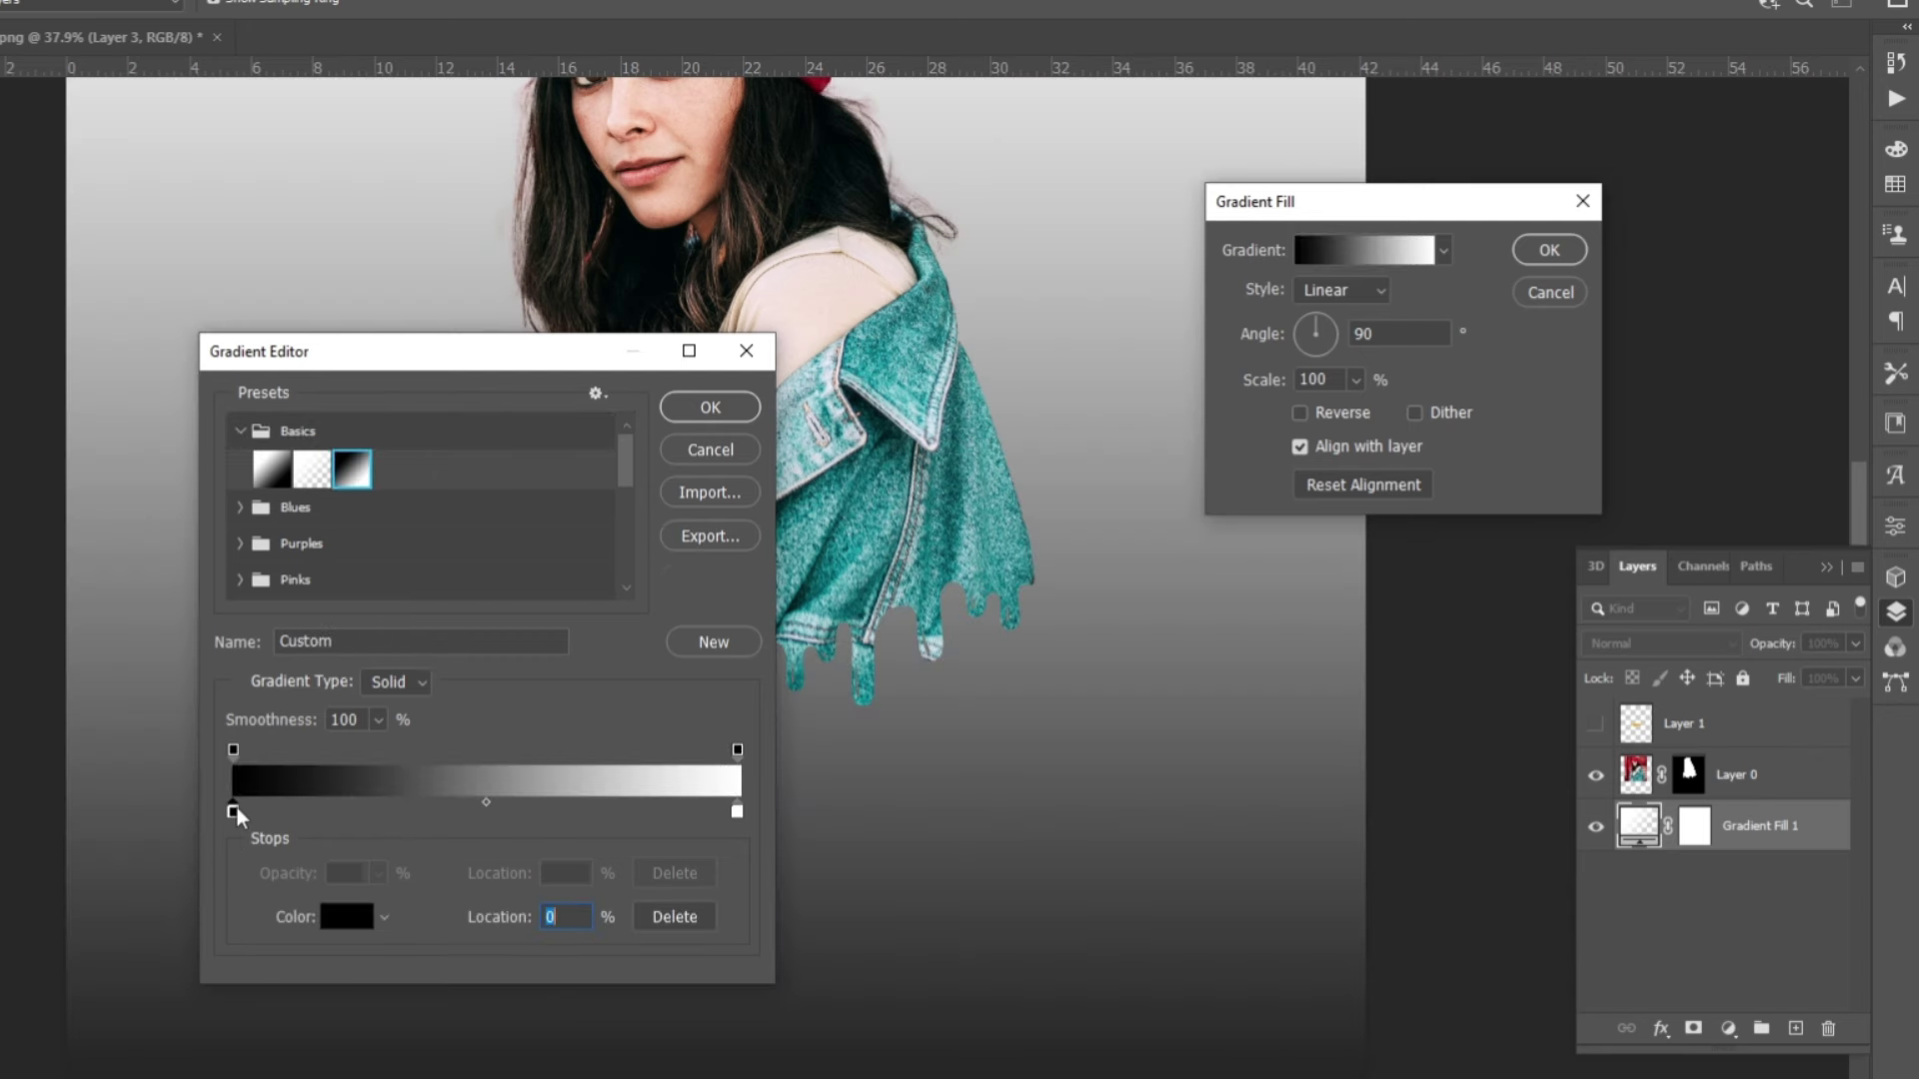
{"action": "left_click", "coordinate": [338, 917]}
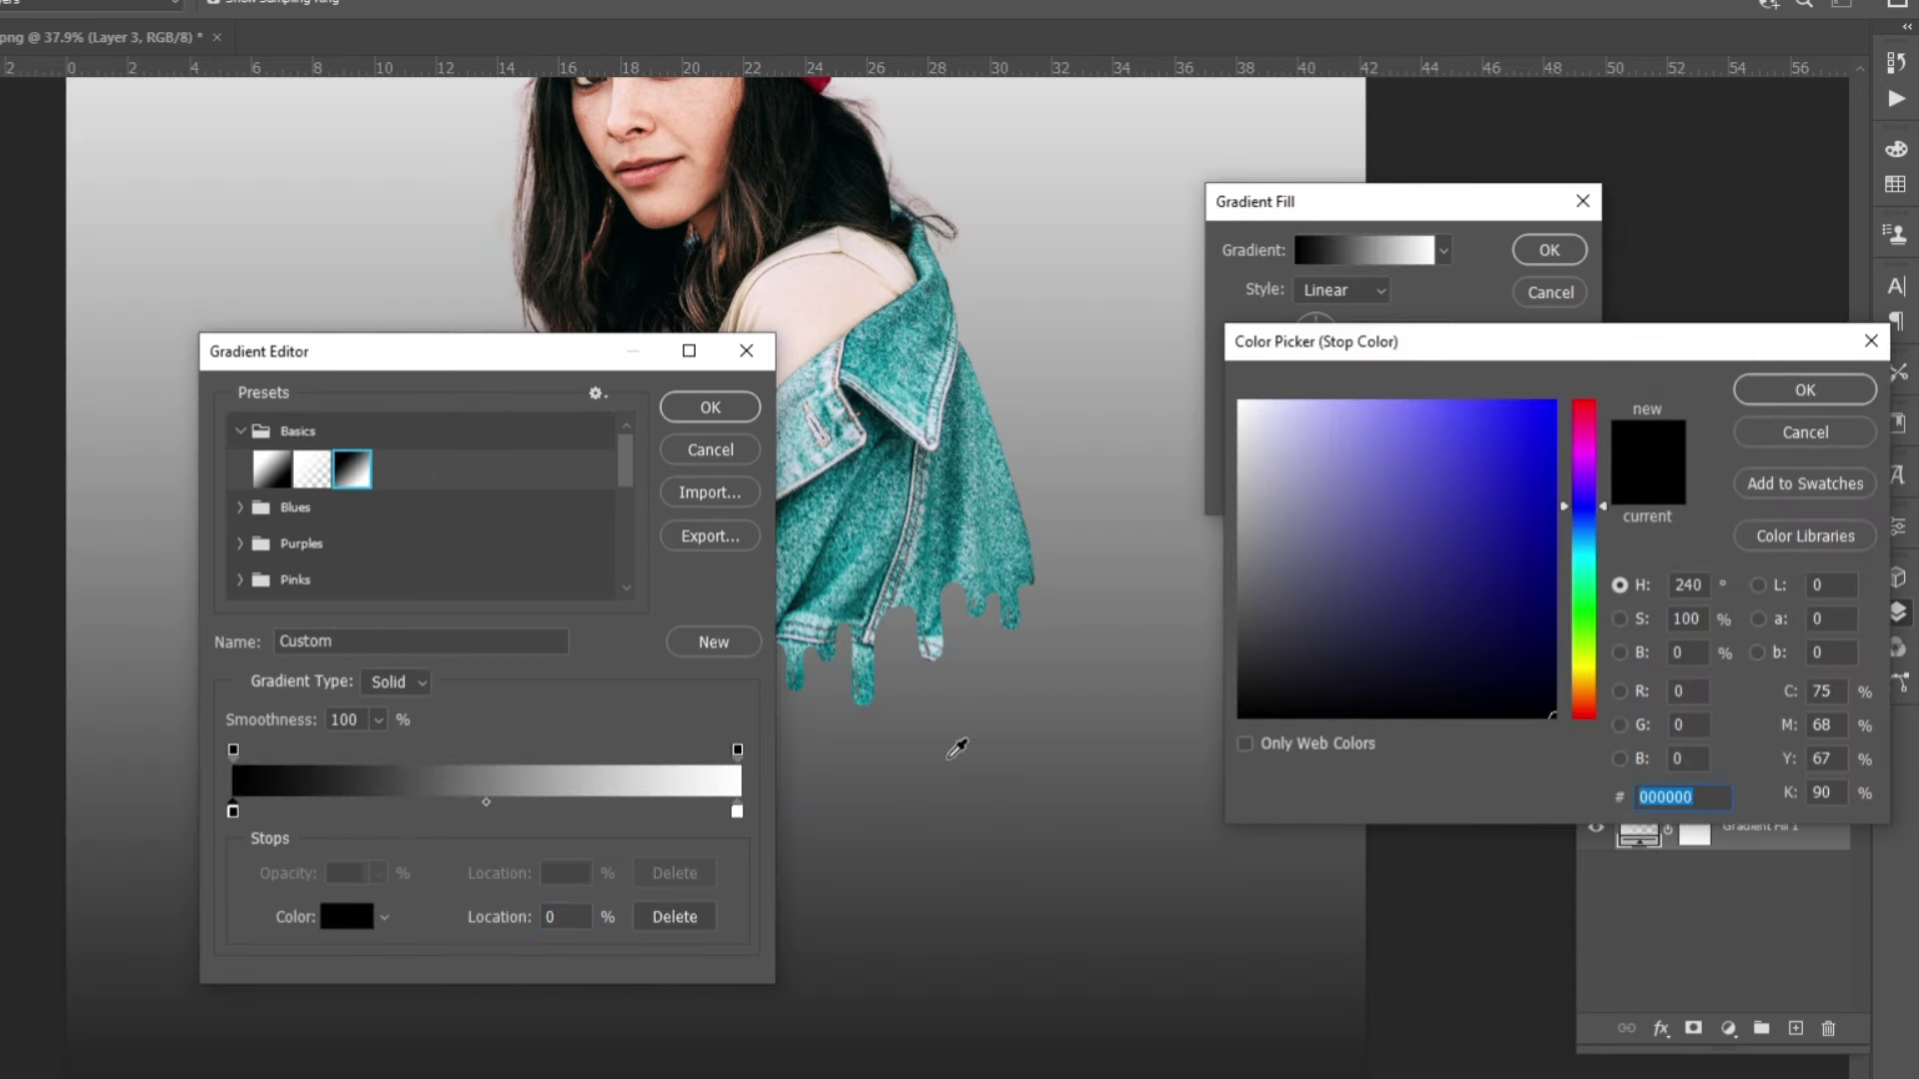
{"action": "left_click", "coordinate": [1589, 561]}
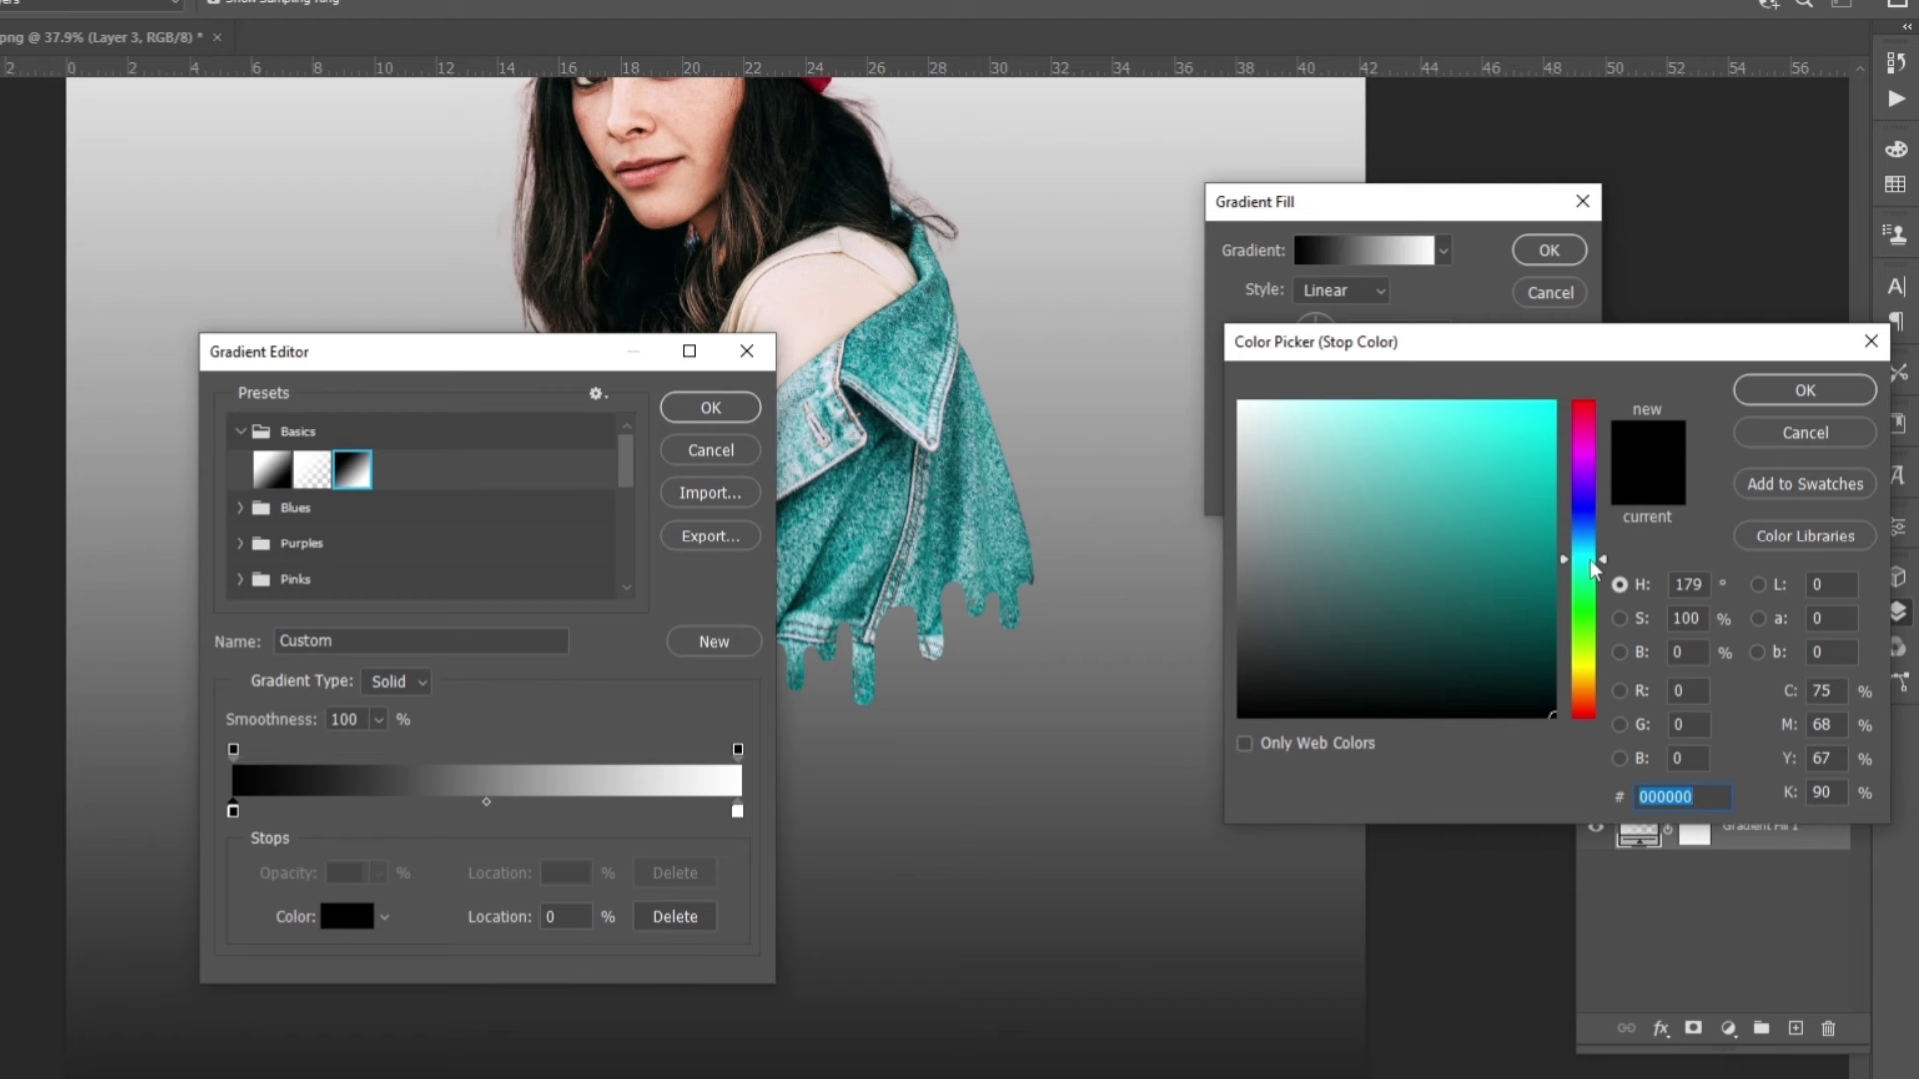
{"action": "left_click_drag", "start_coordinate": [1555, 516], "coordinate": [1554, 403]}
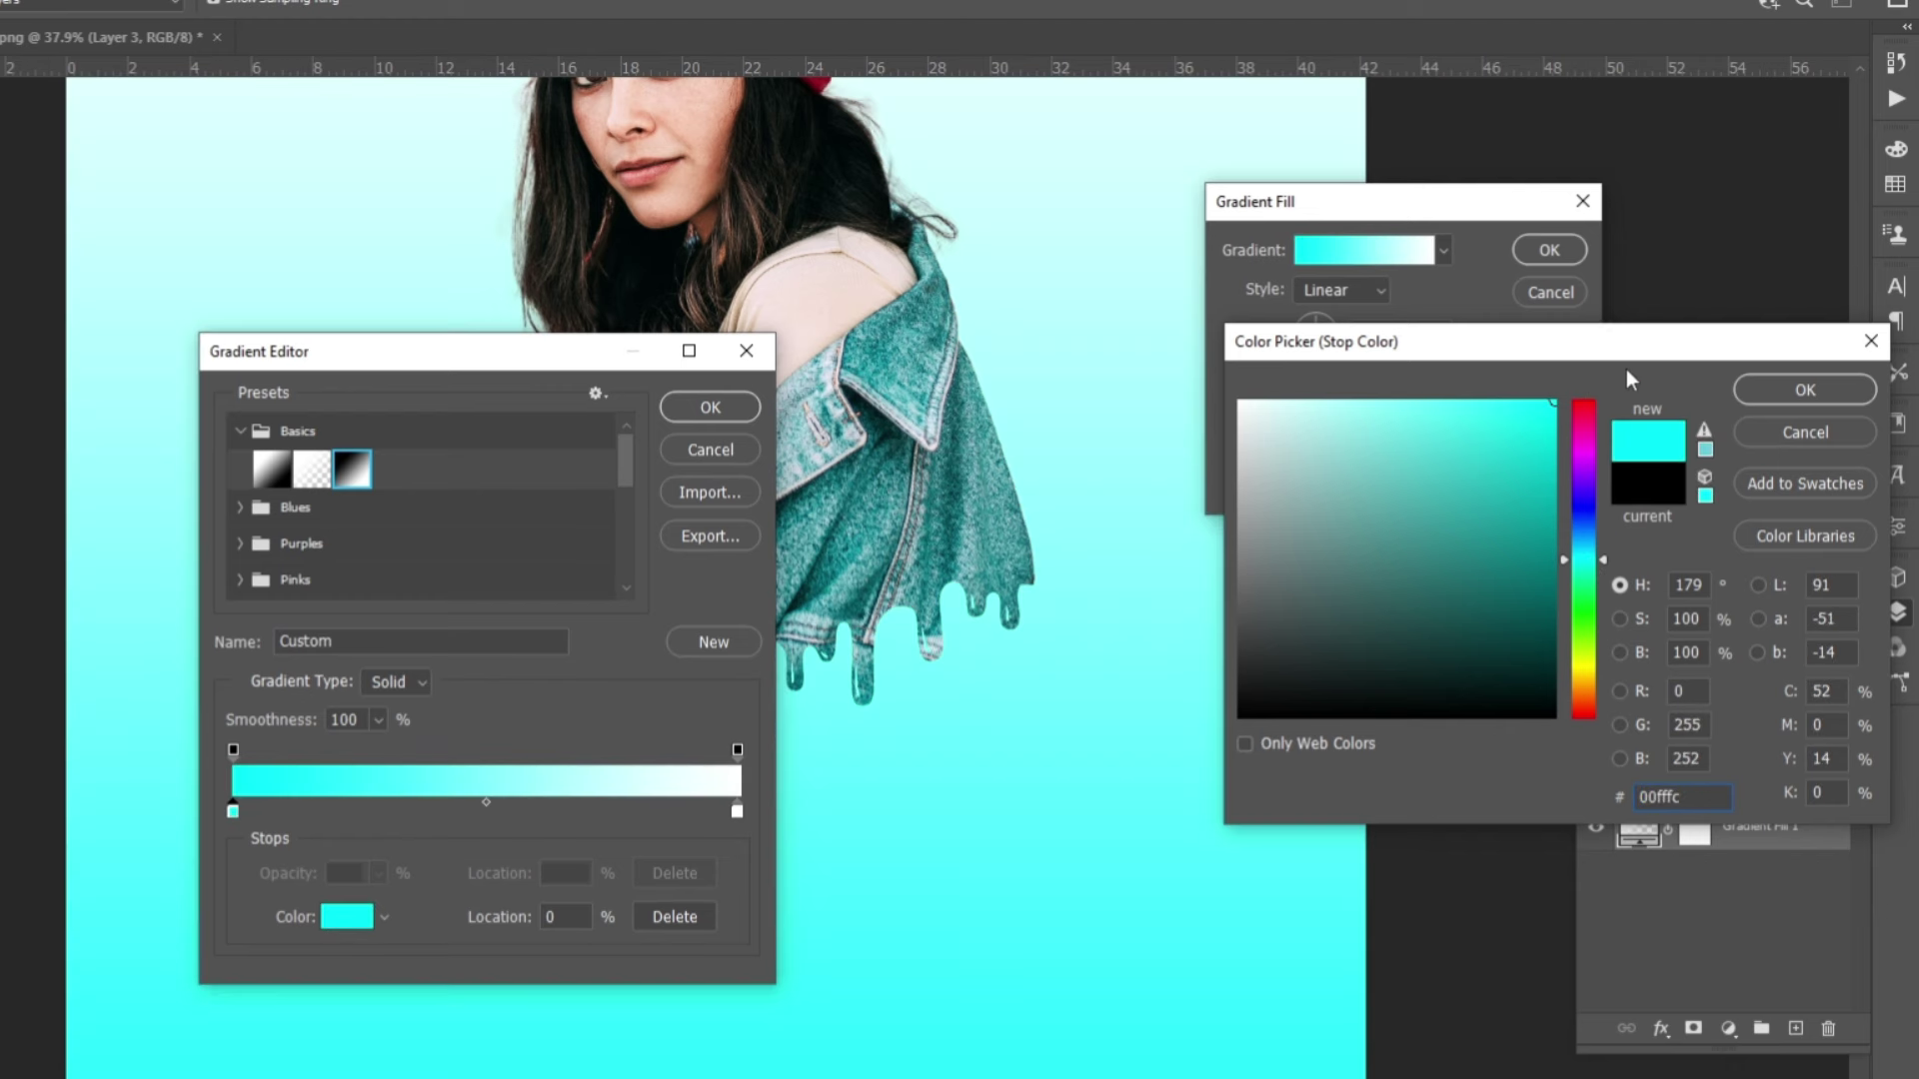
{"action": "left_click", "coordinate": [1817, 394]}
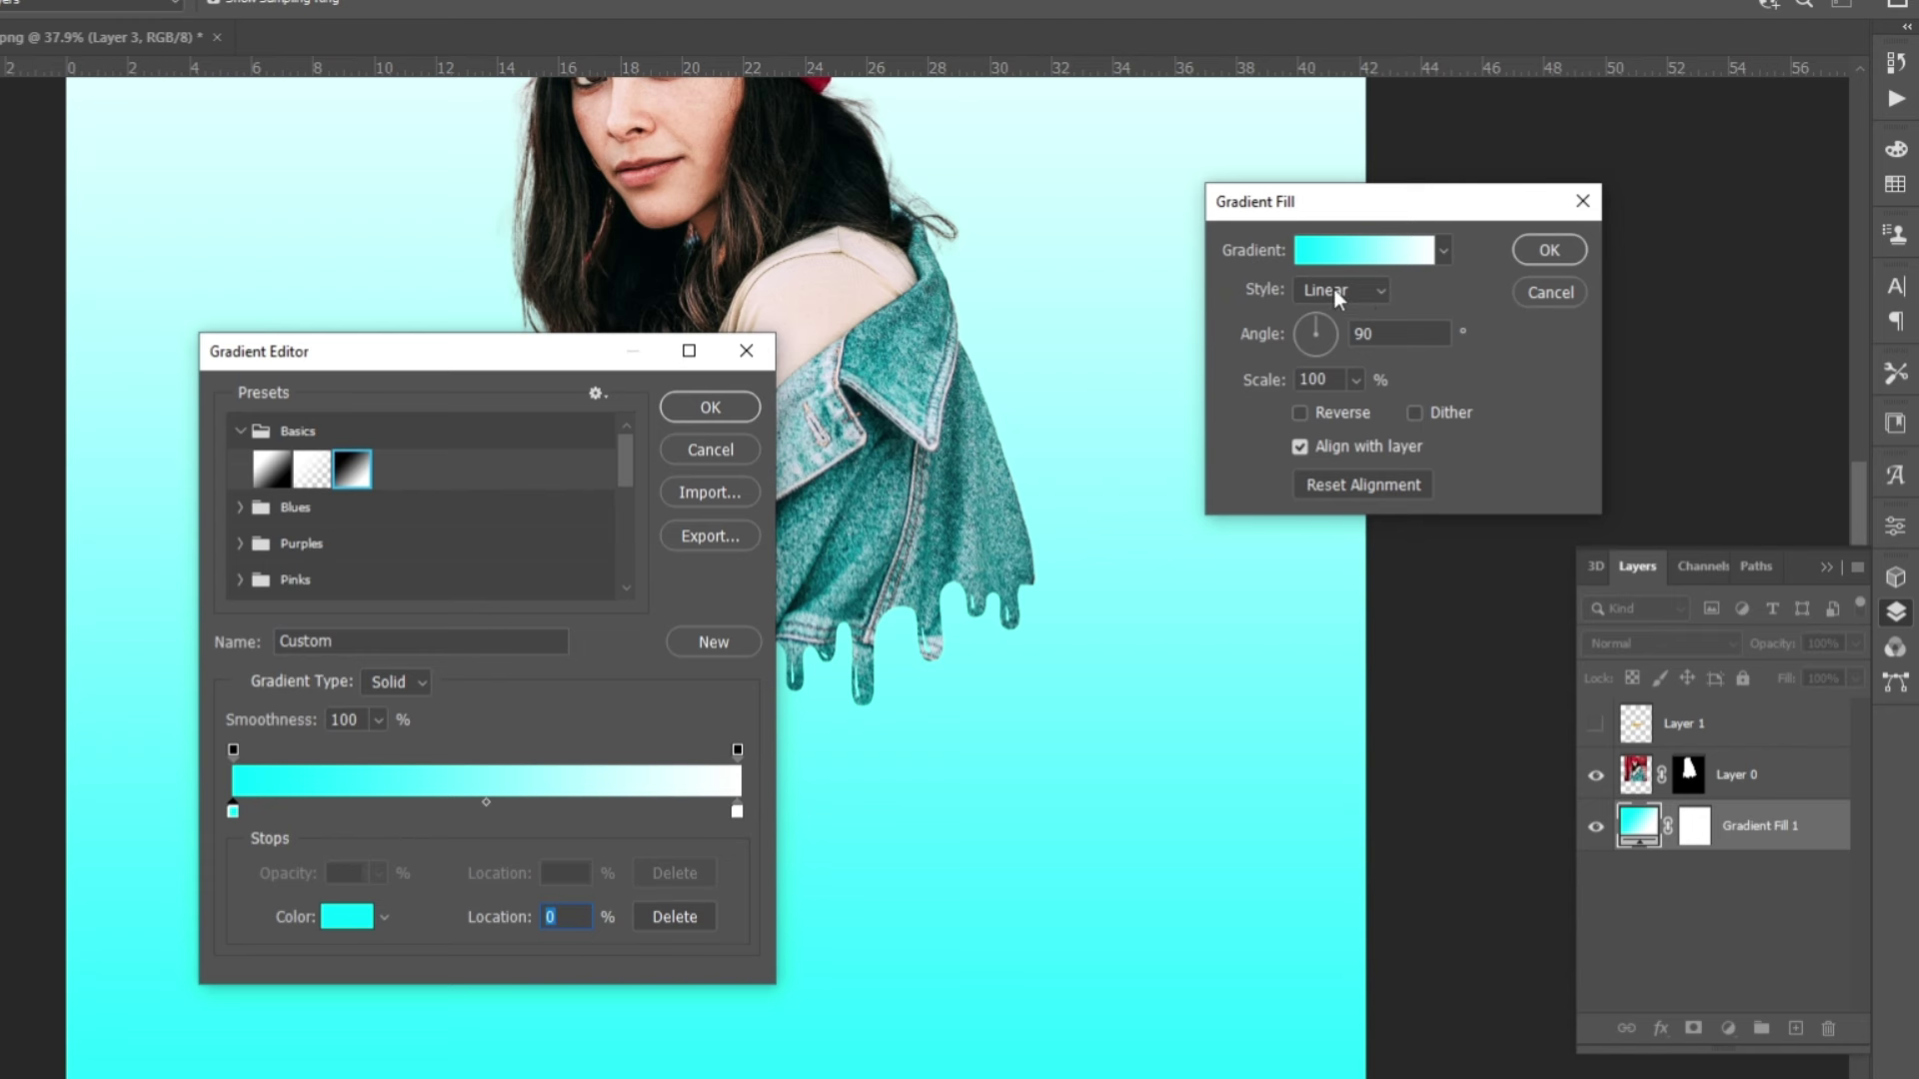
{"action": "left_click", "coordinate": [728, 406]}
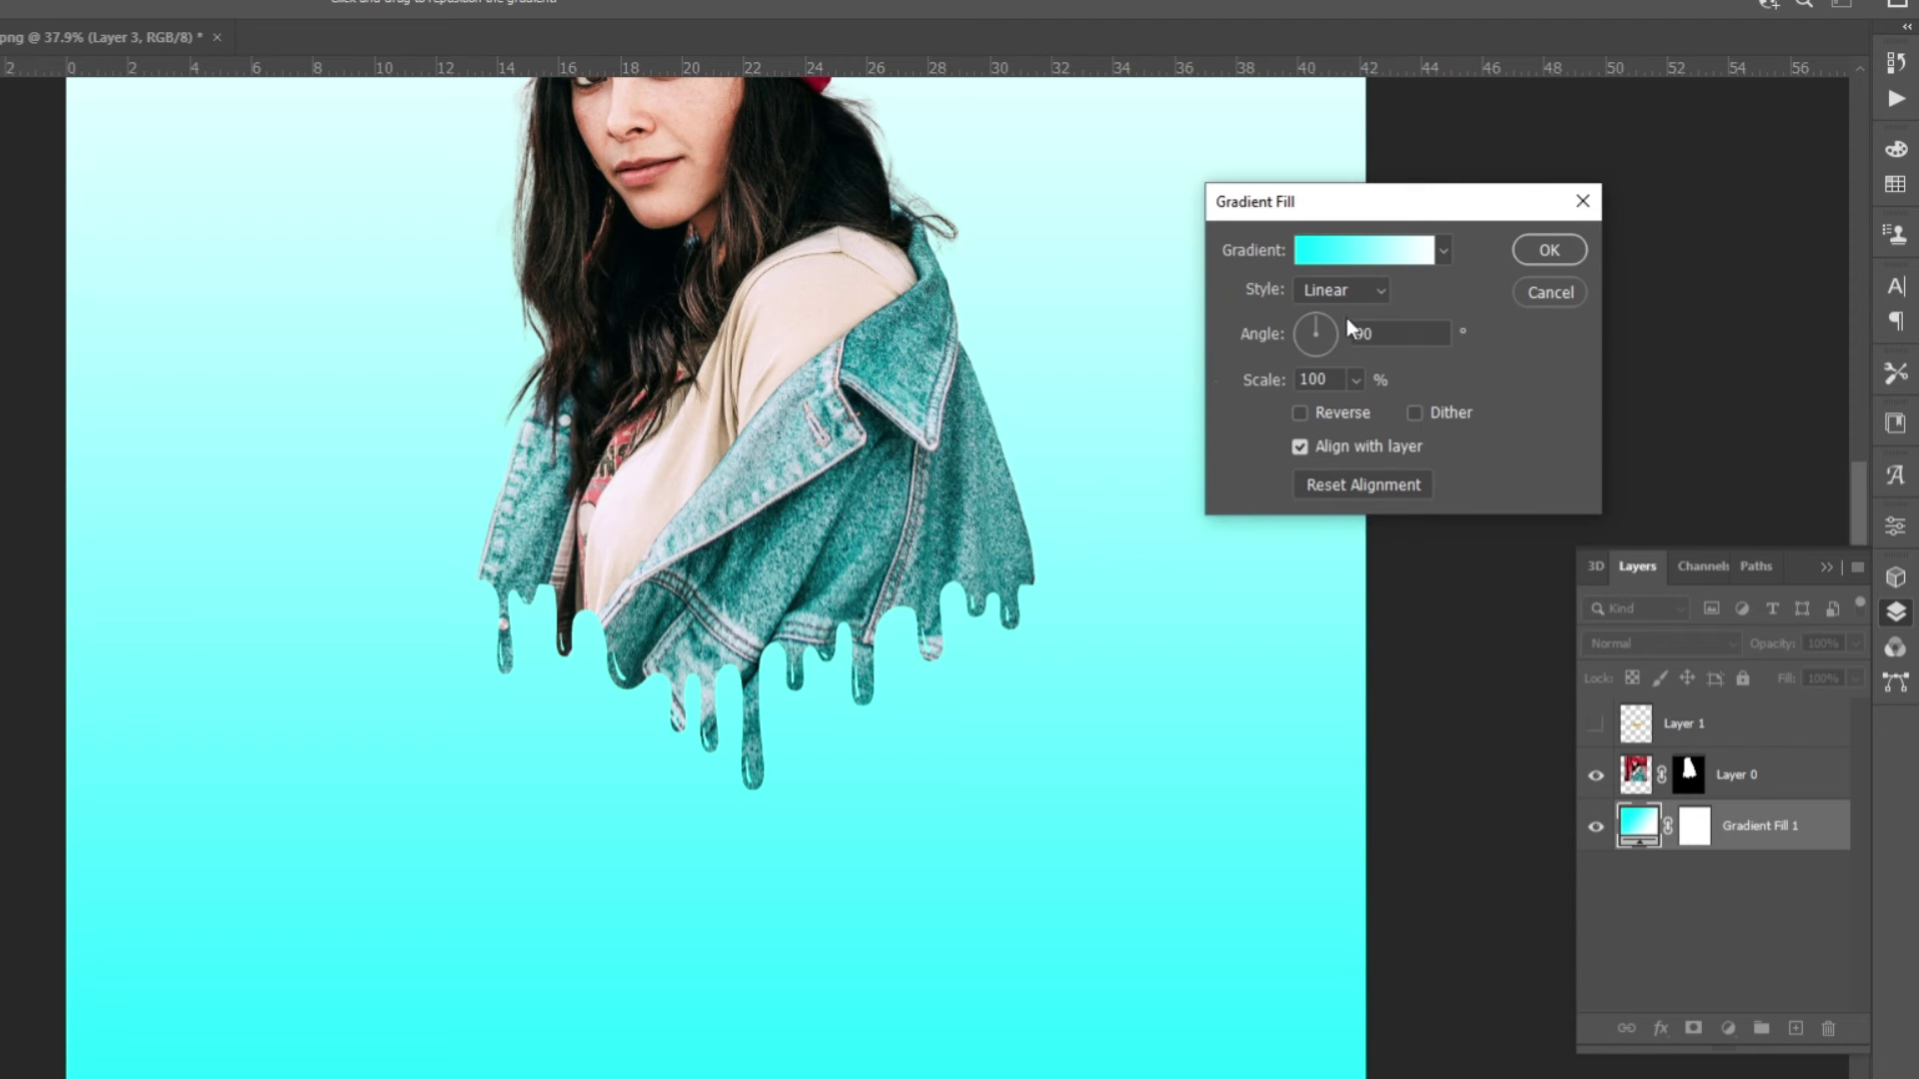
Make the gradient fill radial and reversed at 216% scale, then confirm it
{"action": "left_click", "coordinate": [1342, 292]}
{"action": "left_click", "coordinate": [1329, 332]}
{"action": "left_click_drag", "start_coordinate": [1377, 197], "coordinate": [1098, 302]}
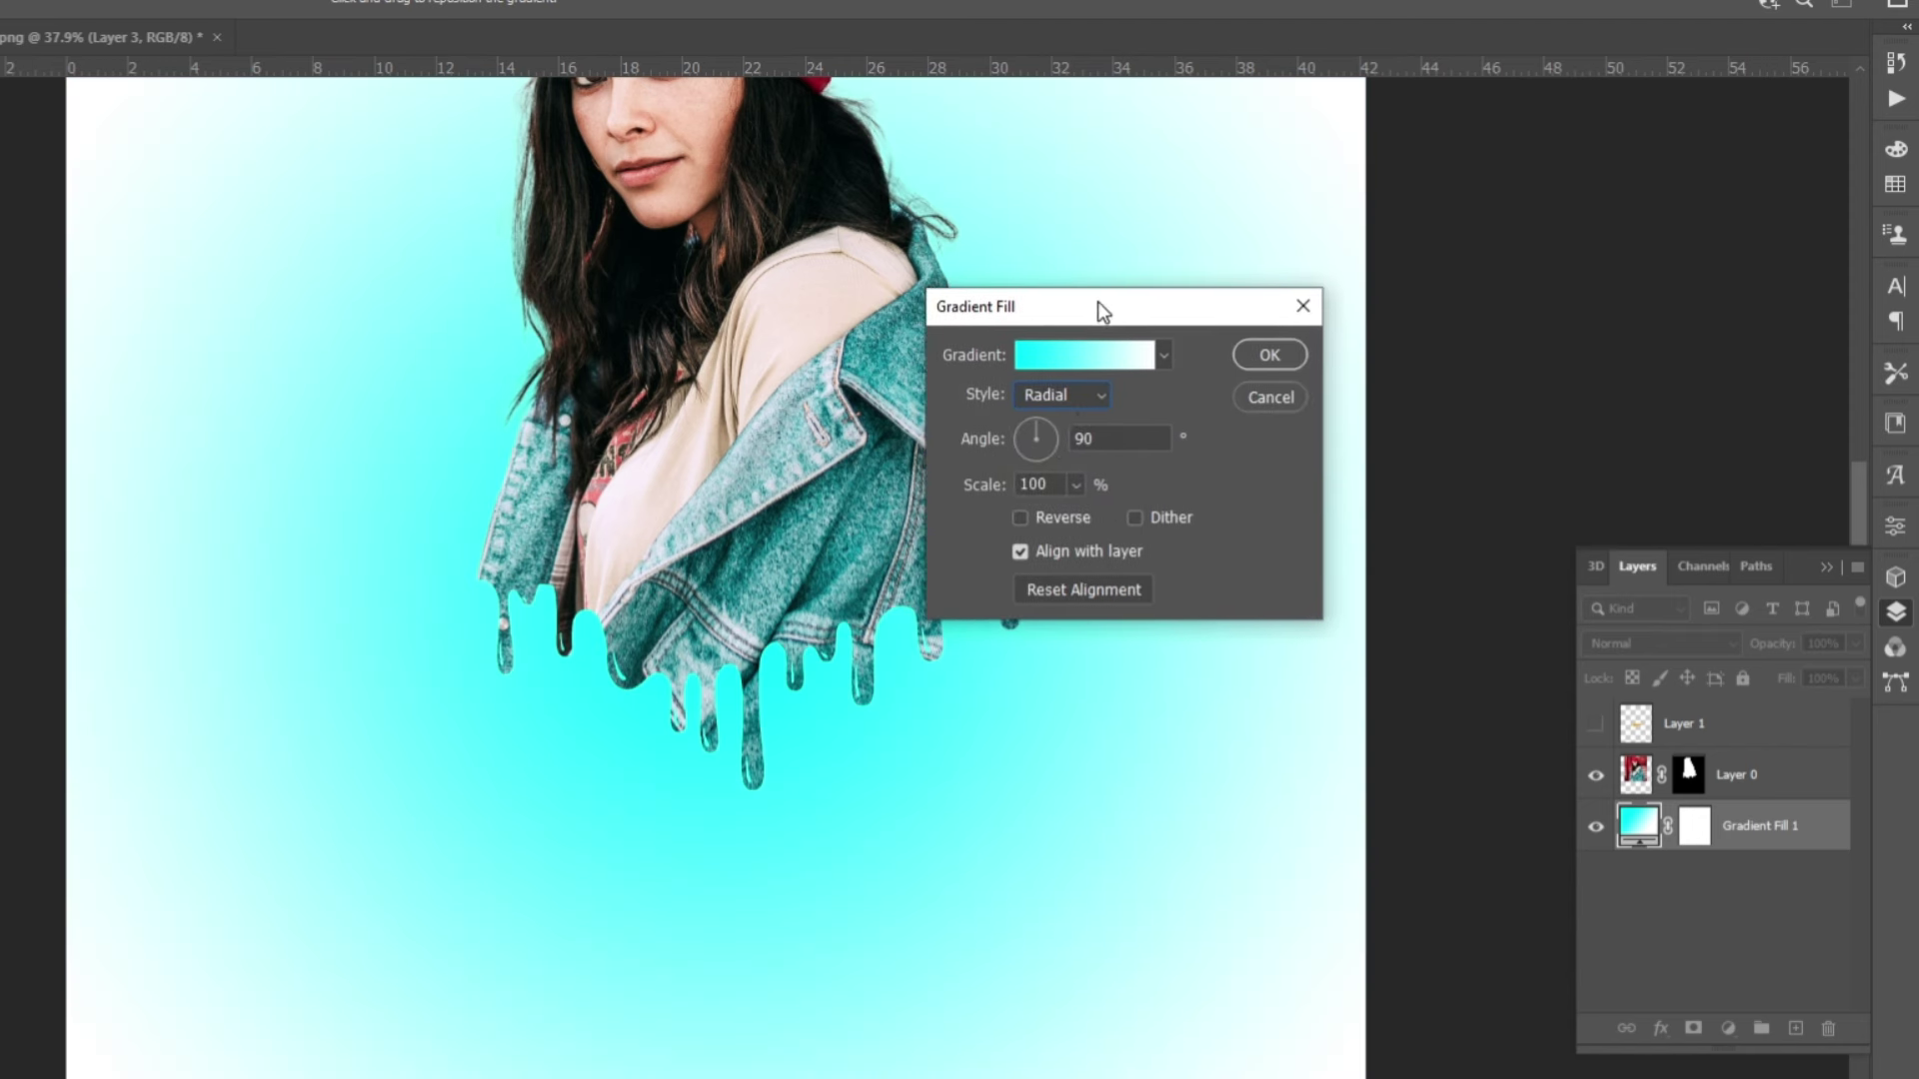
{"action": "left_click", "coordinate": [1019, 518]}
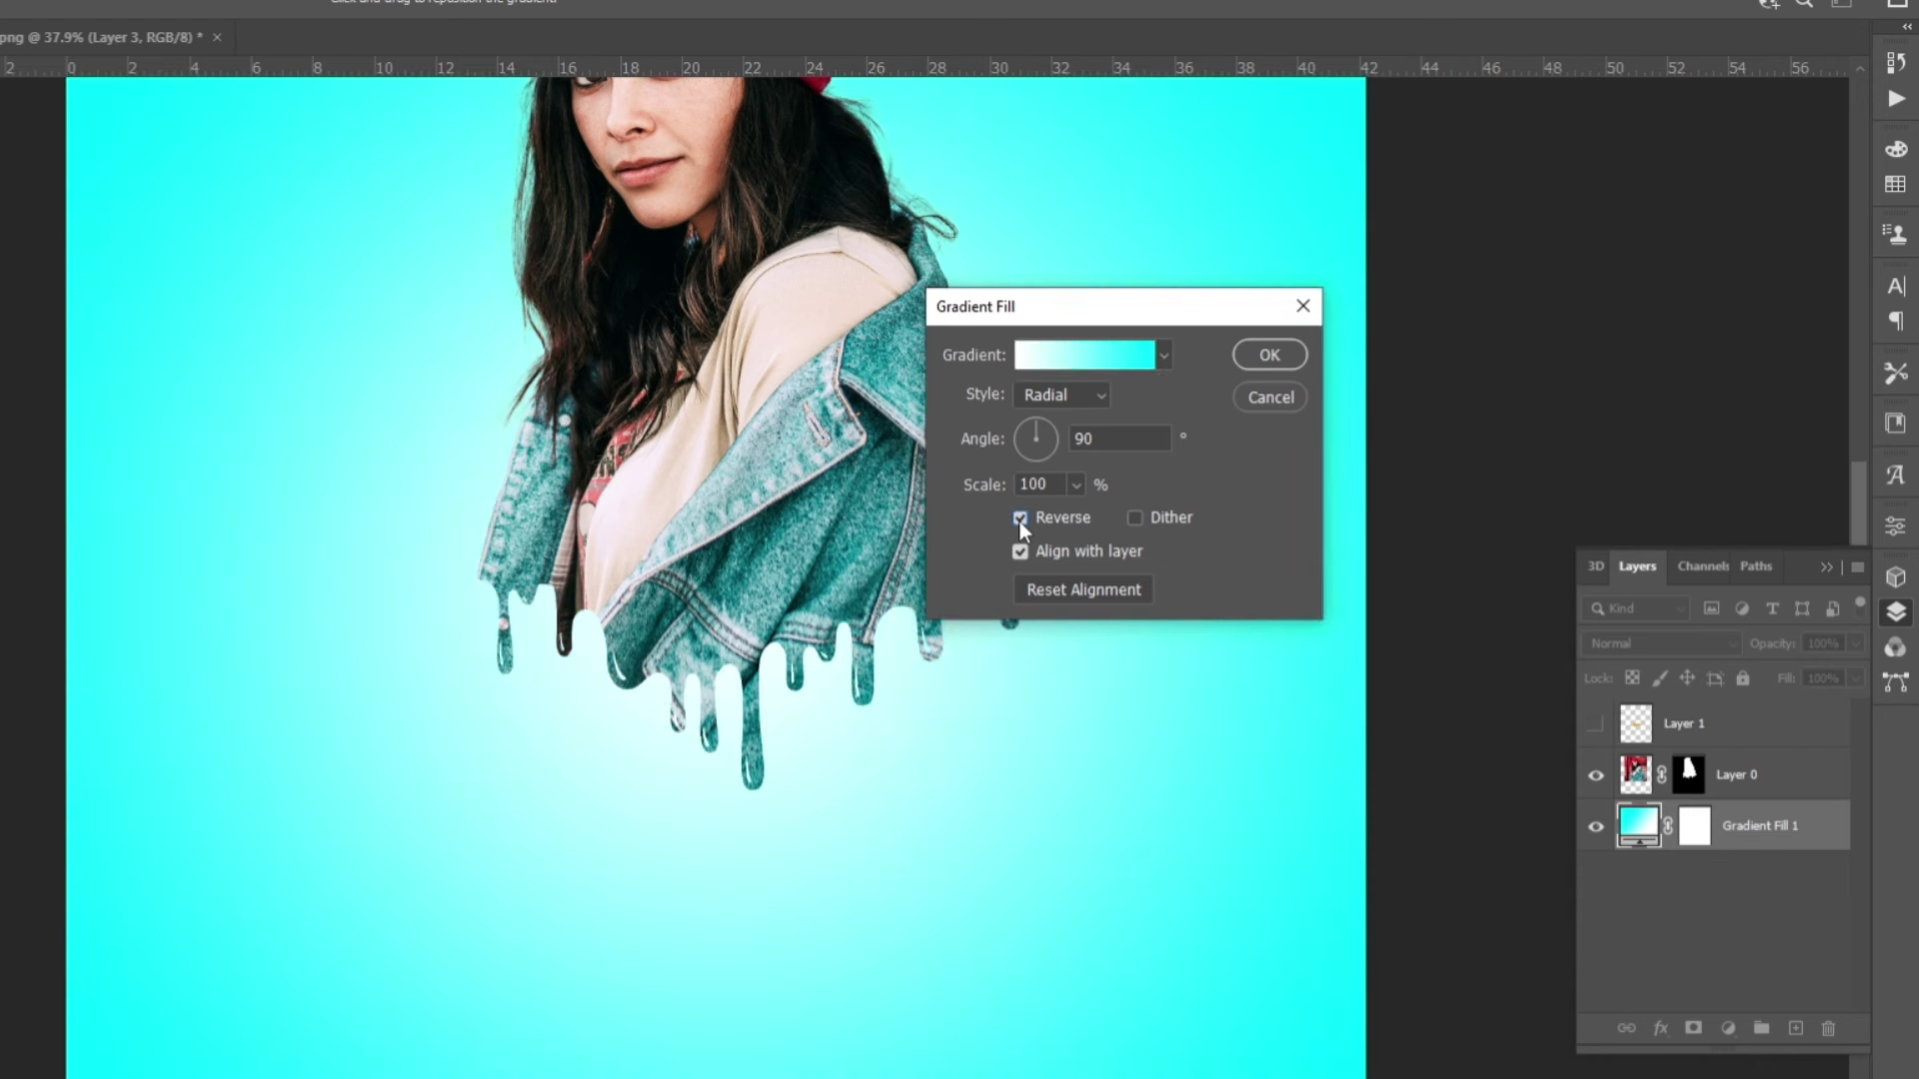
{"action": "left_click_drag", "start_coordinate": [990, 490], "coordinate": [1043, 489]}
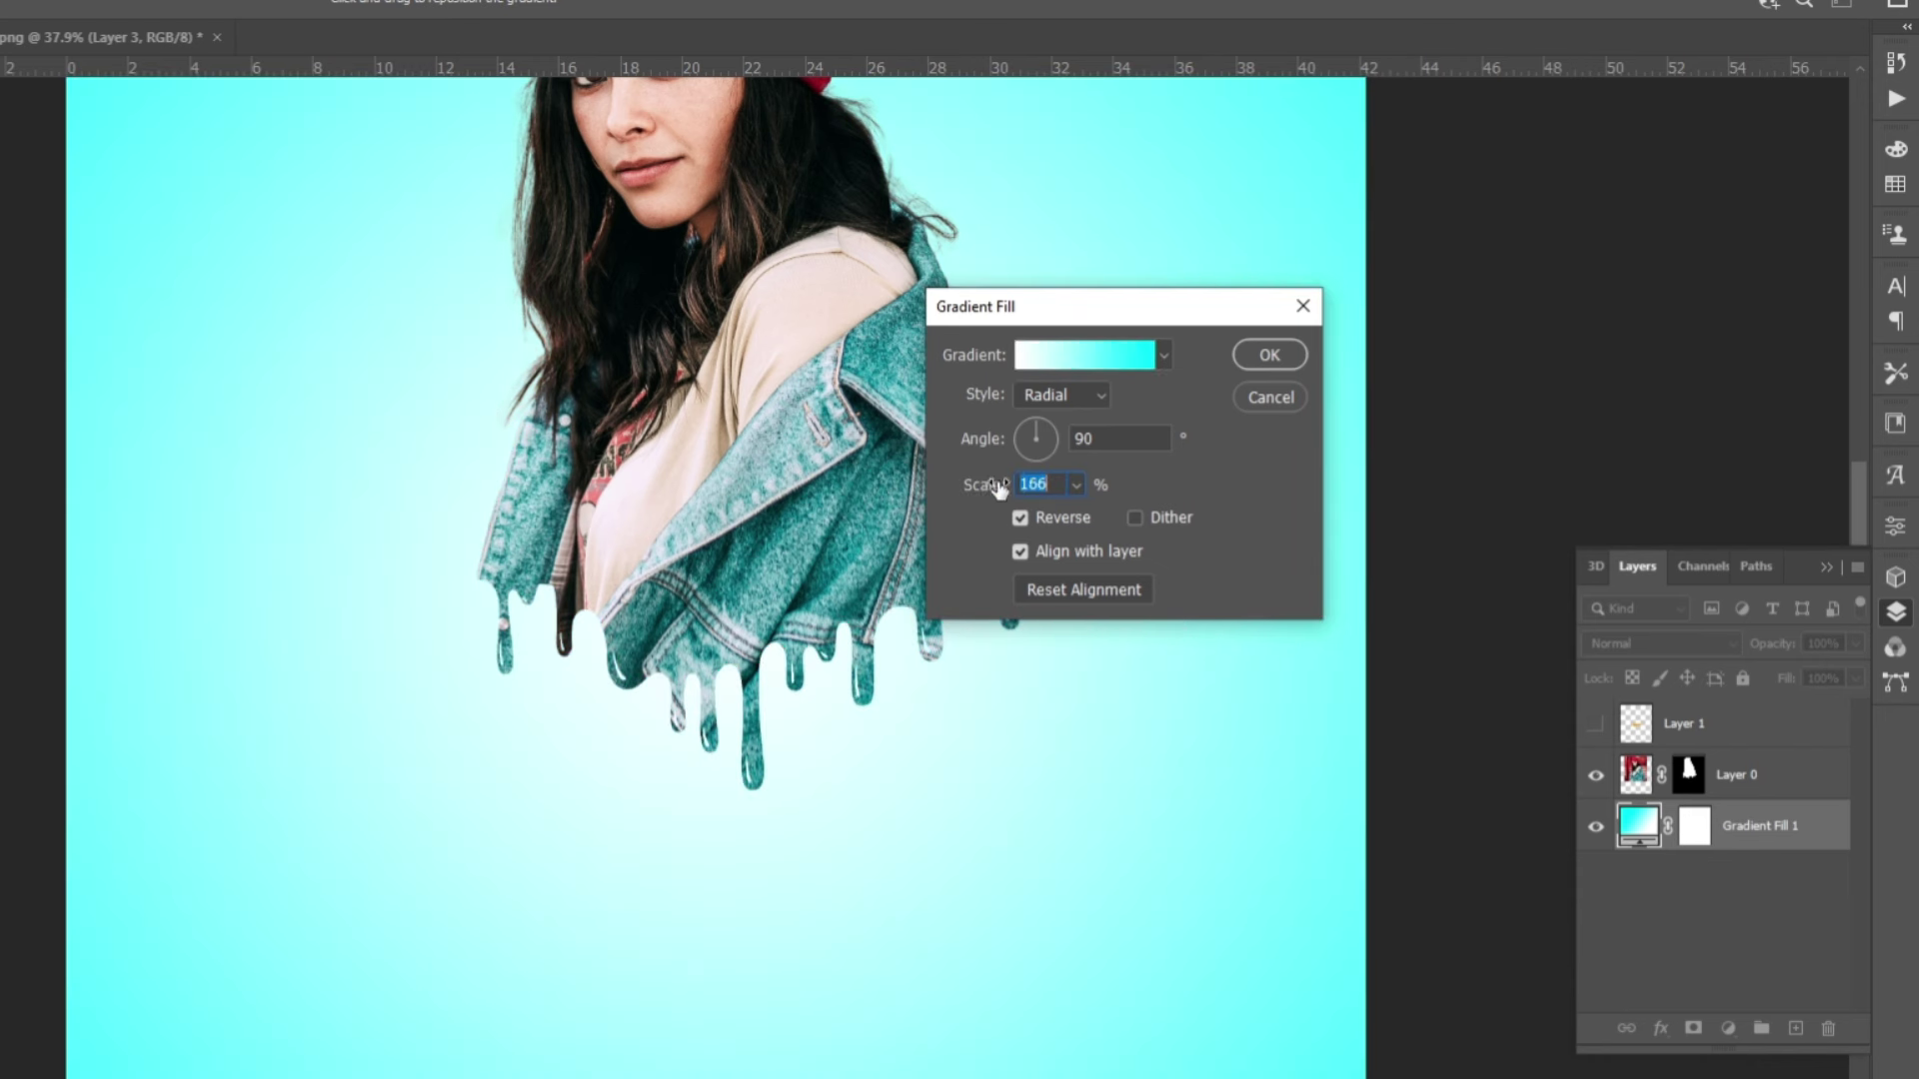
{"action": "left_click_drag", "start_coordinate": [981, 488], "coordinate": [1017, 488]}
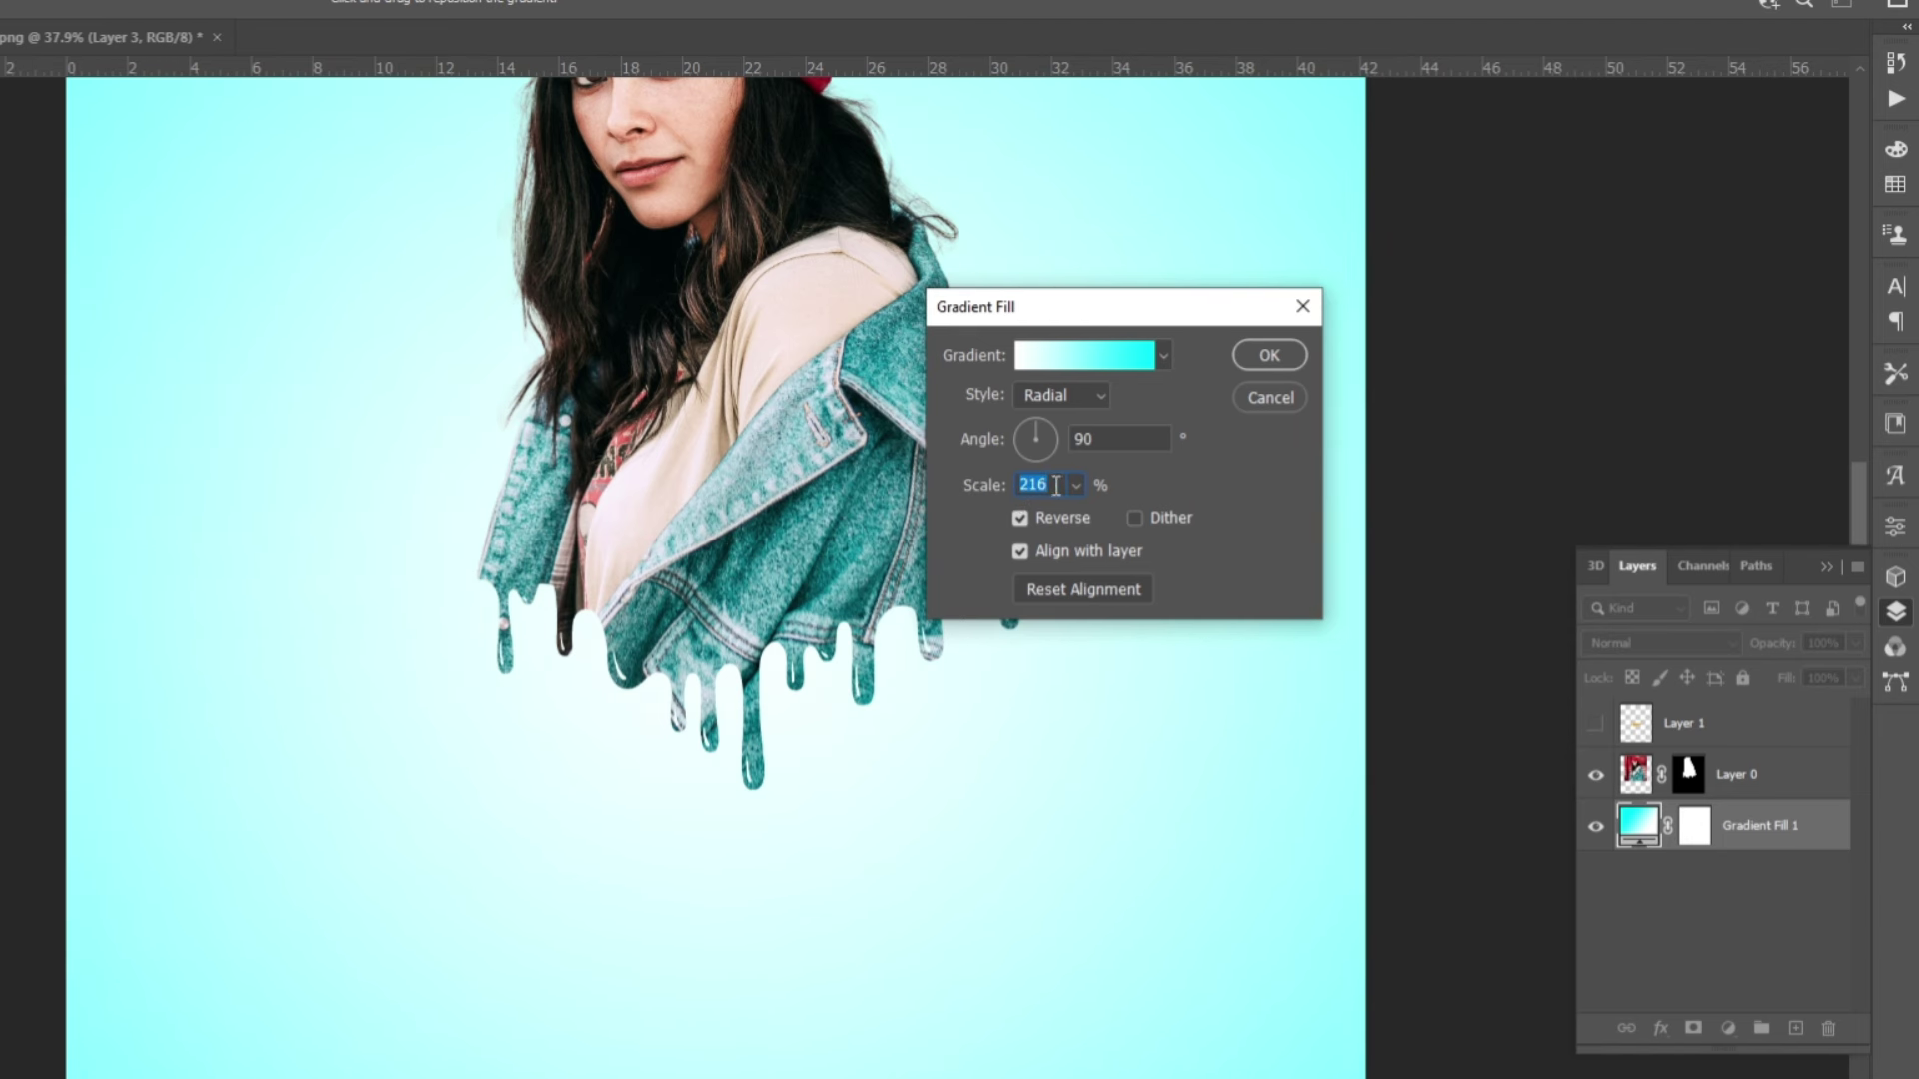
{"action": "left_click", "coordinate": [1271, 355]}
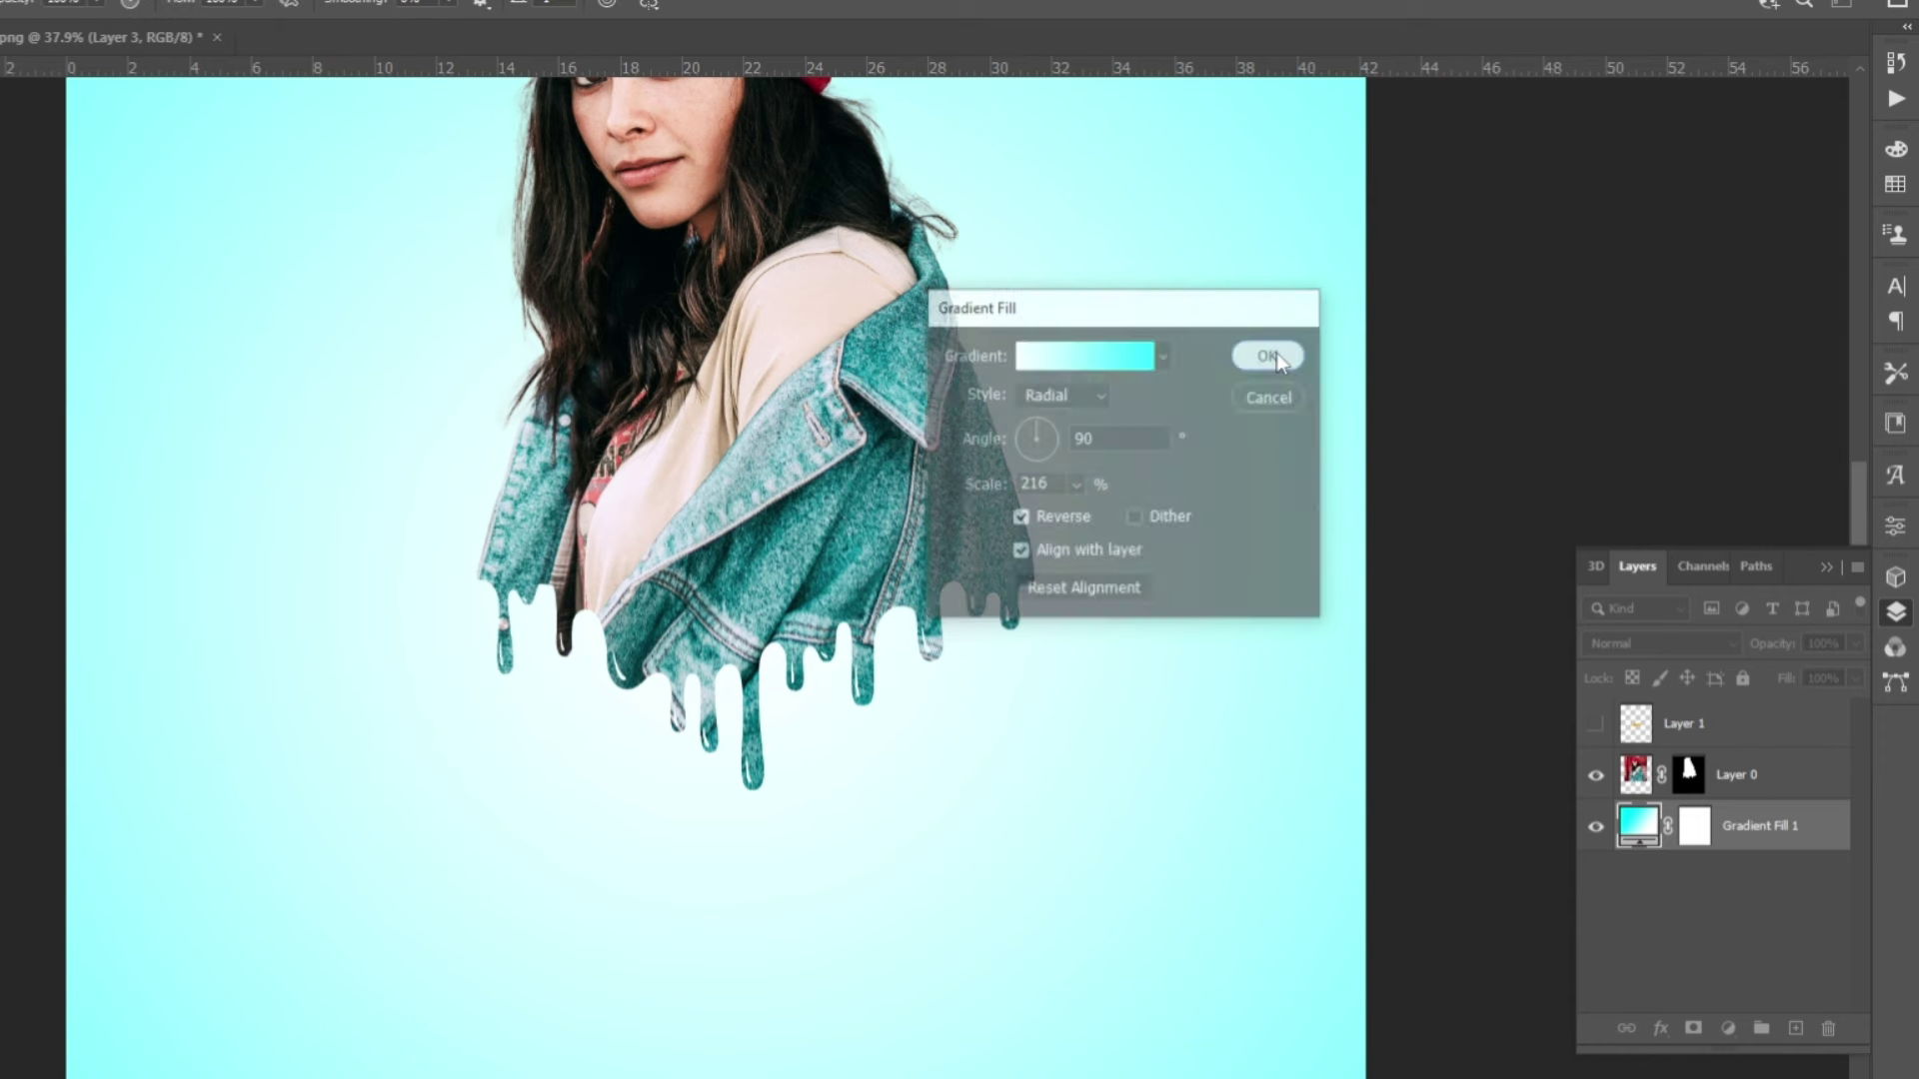
On a new layer, paint a soft teal blob below the drips with a 1700 px soft brush
{"action": "scroll", "coordinate": [902, 416], "scroll_direction": "down", "scroll_amount": 1}
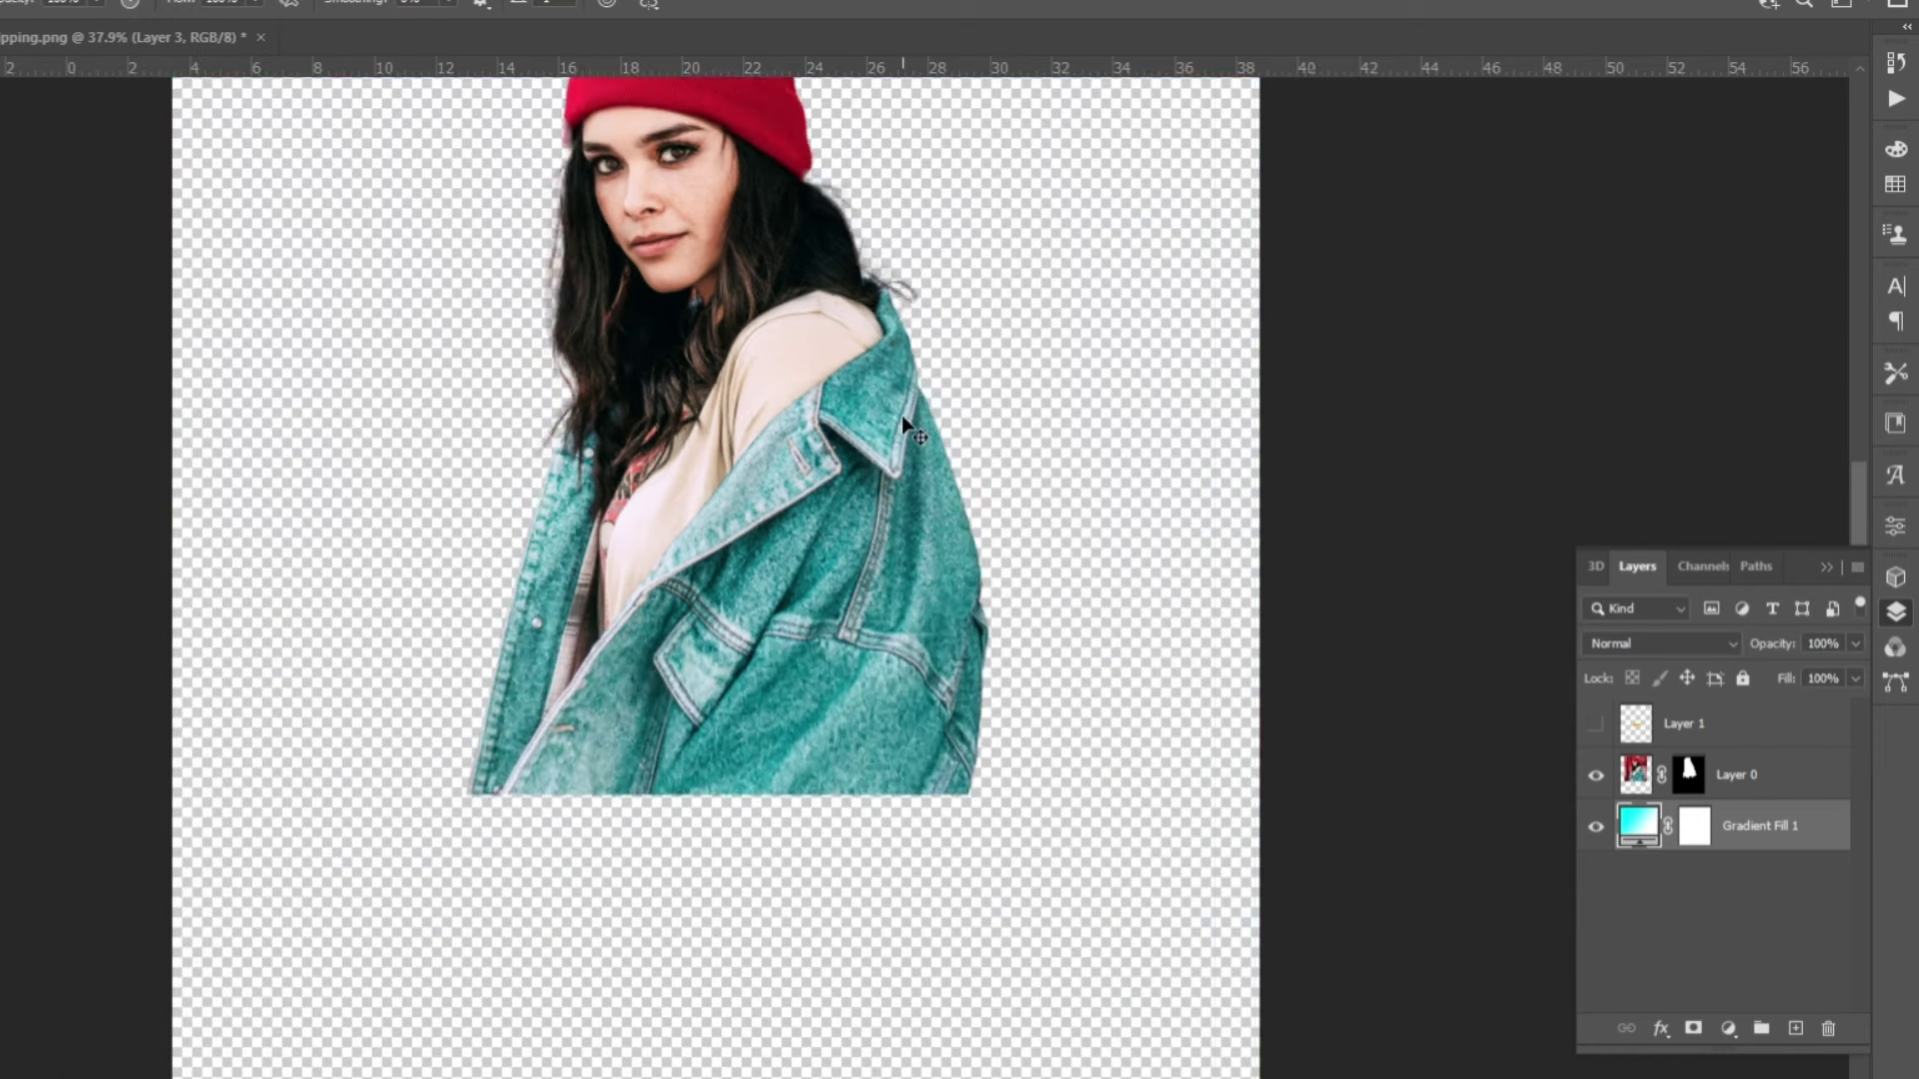
{"action": "scroll", "coordinate": [902, 416], "scroll_direction": "down", "scroll_amount": 1}
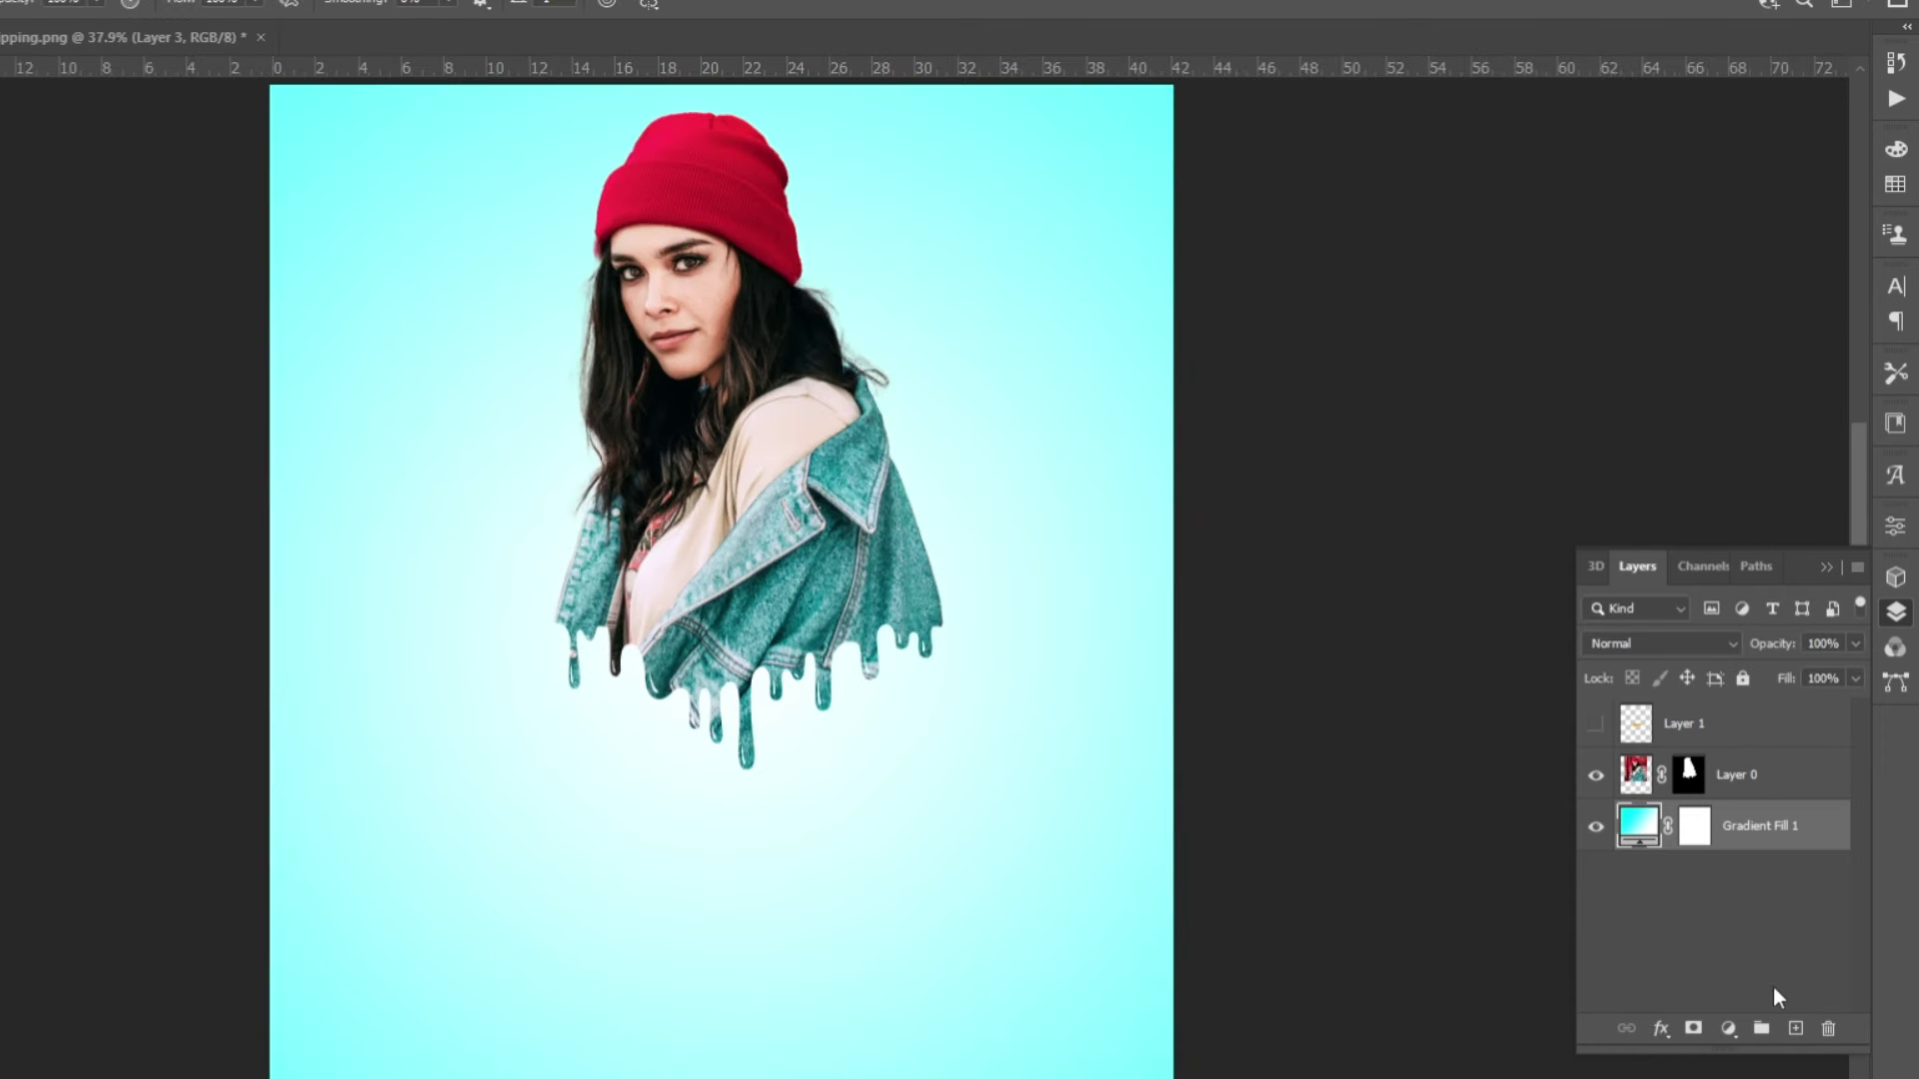
{"action": "left_click", "coordinate": [1795, 1028]}
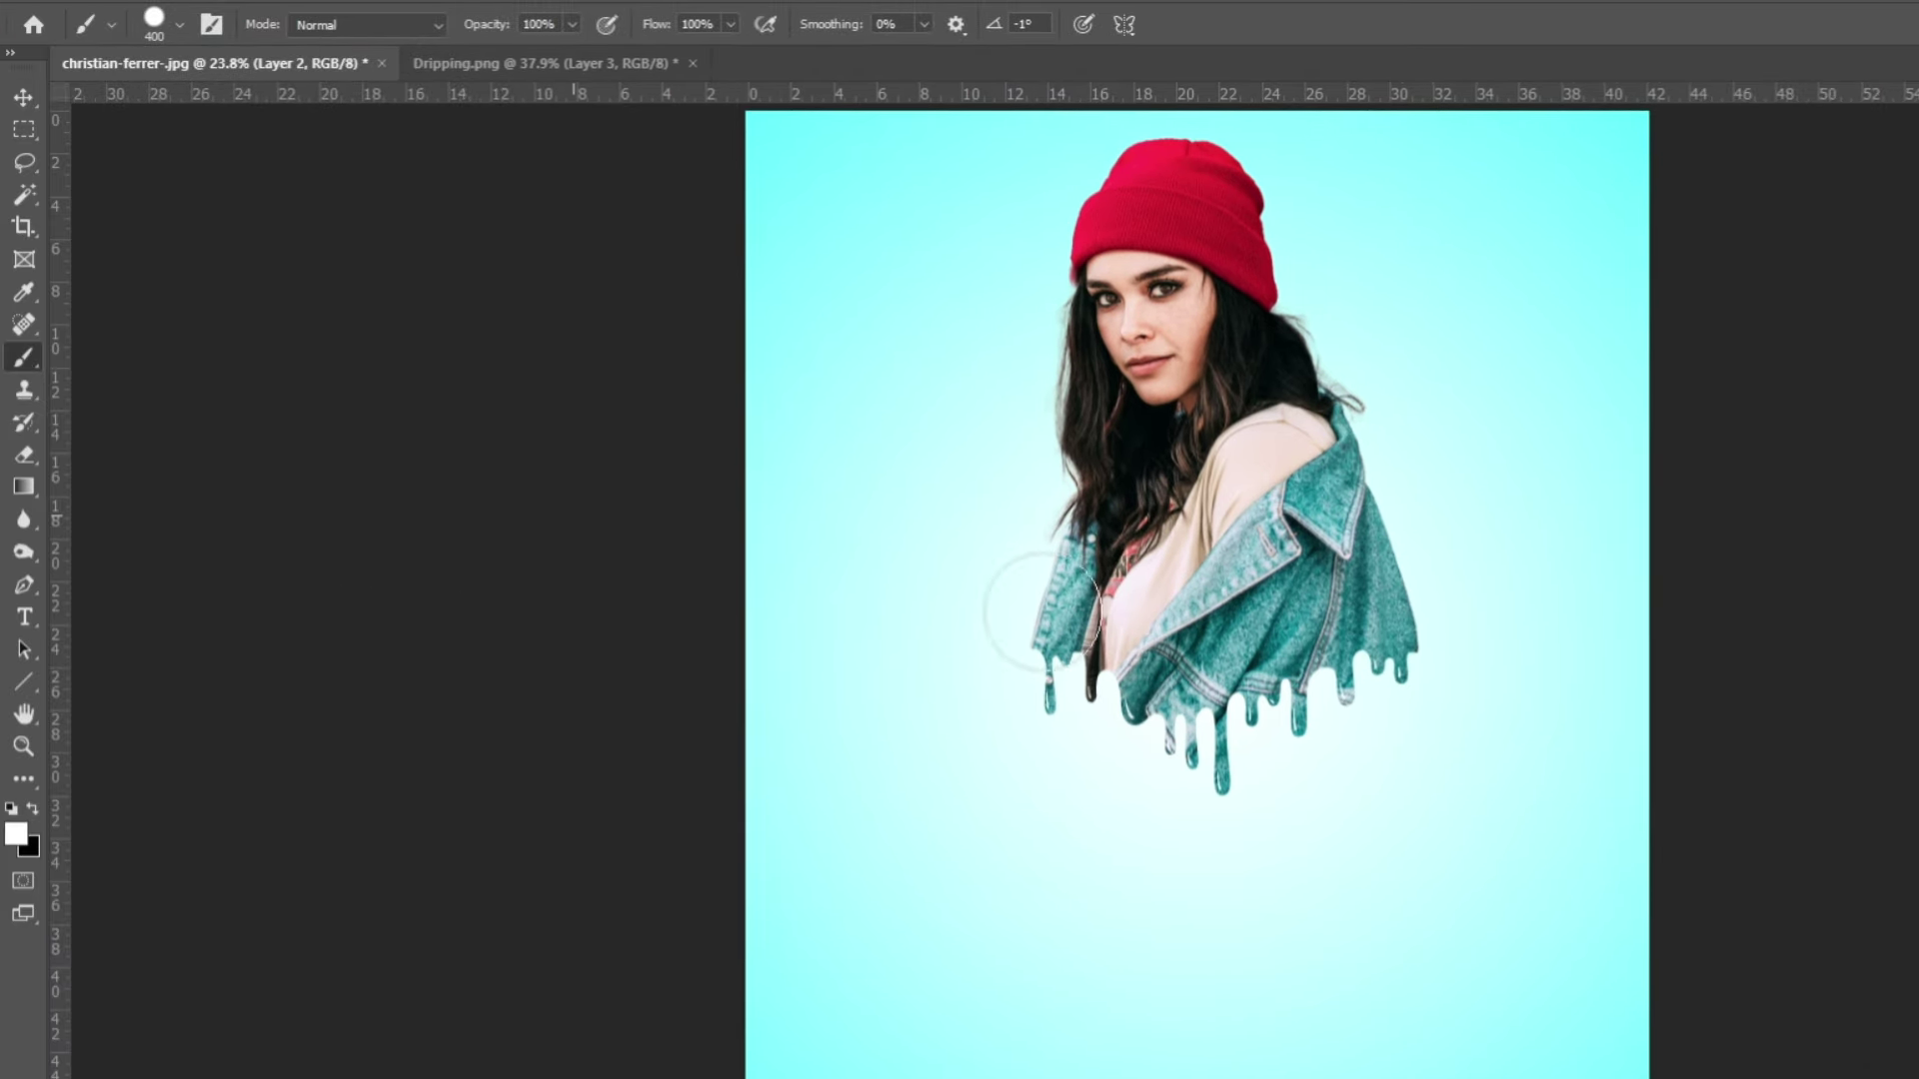
{"action": "right_click", "coordinate": [1049, 669]}
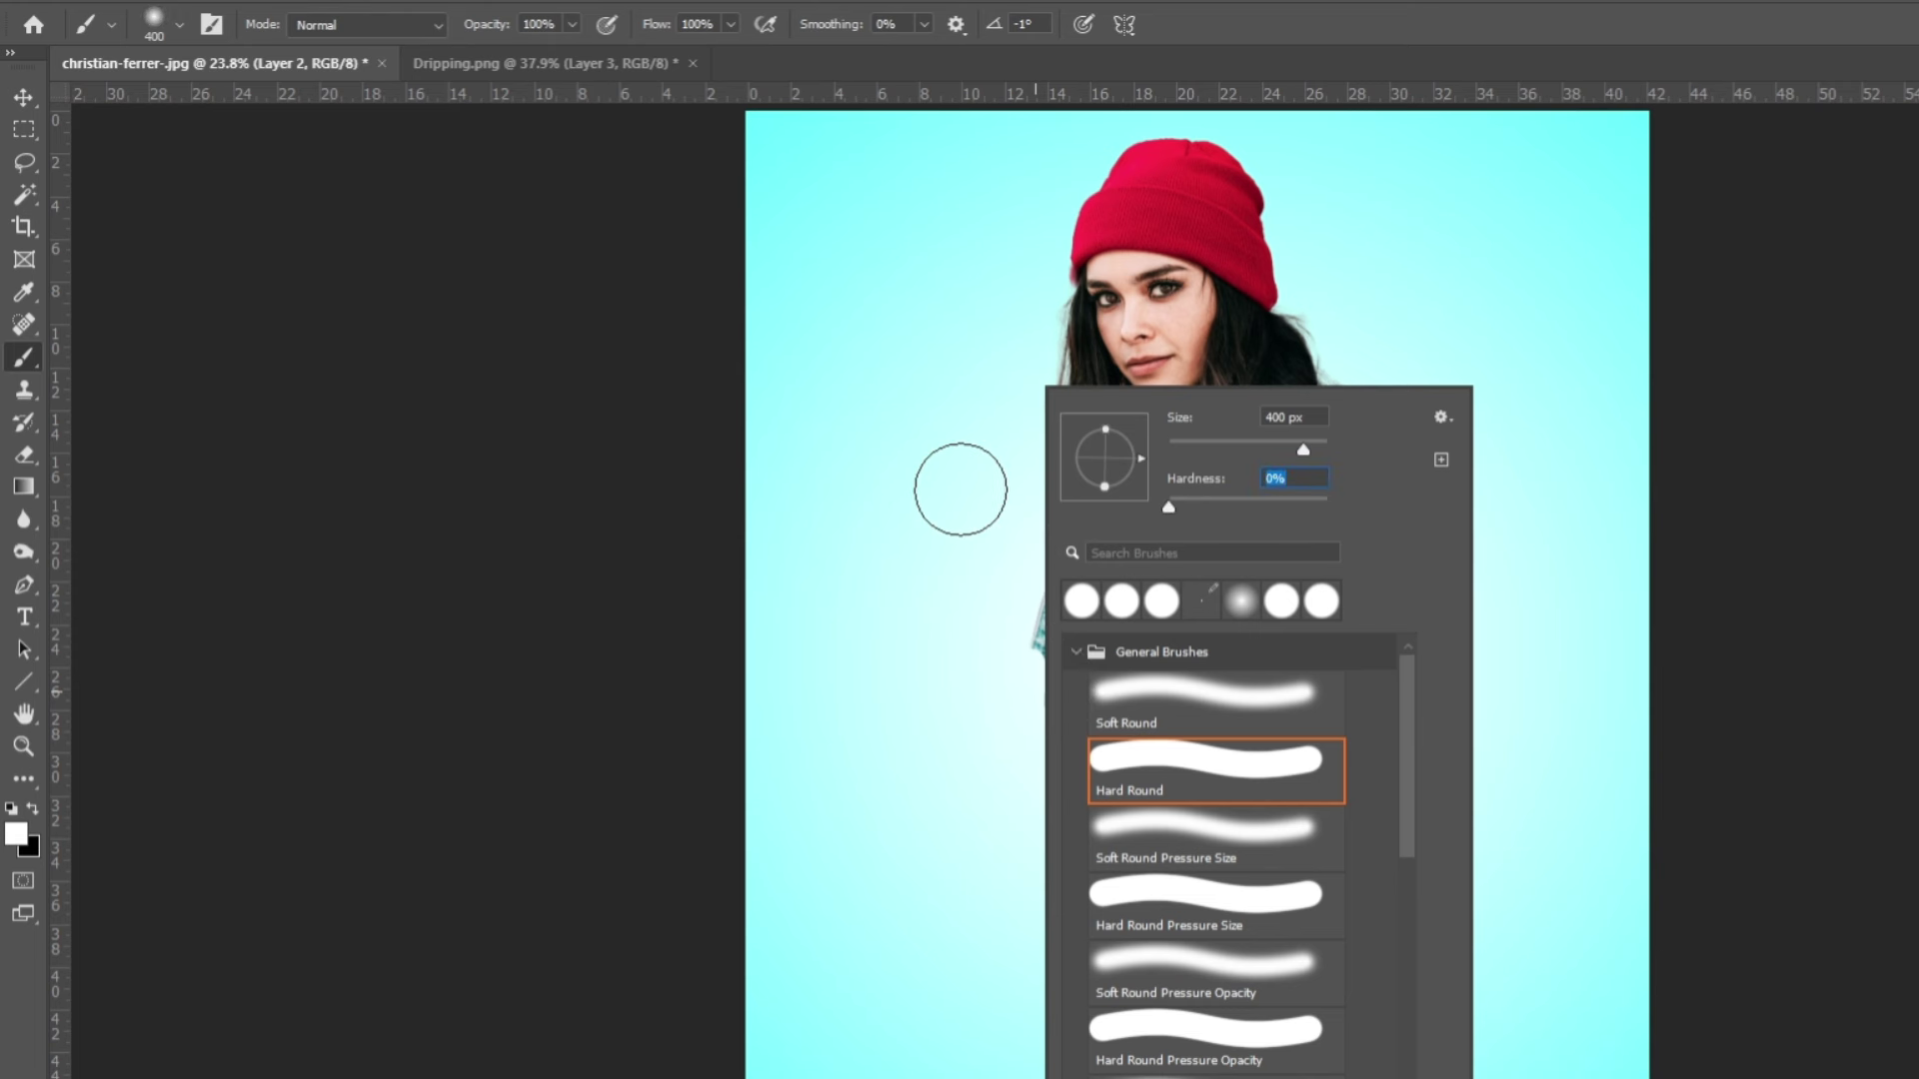
{"action": "key", "text": "Return"}
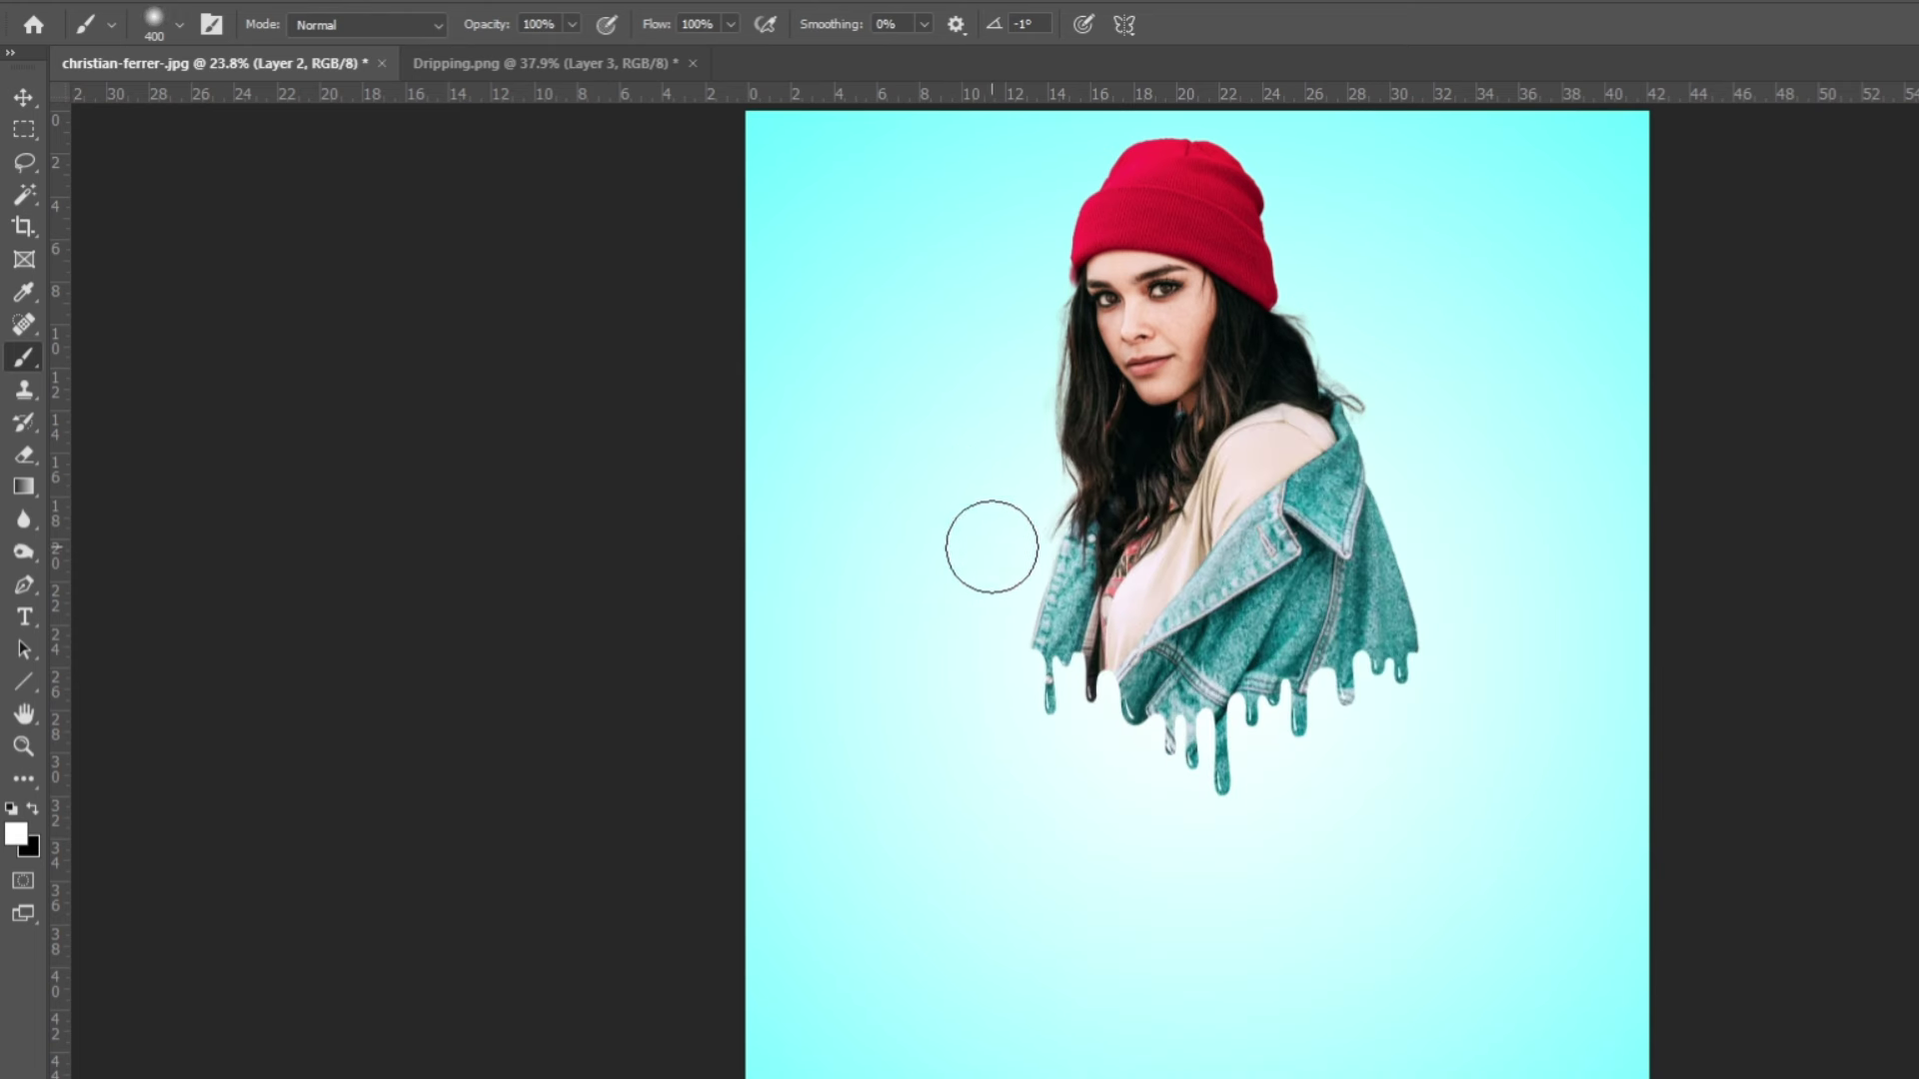
{"action": "key", "text": "bracketright"}
{"action": "key", "text": "bracketright"}
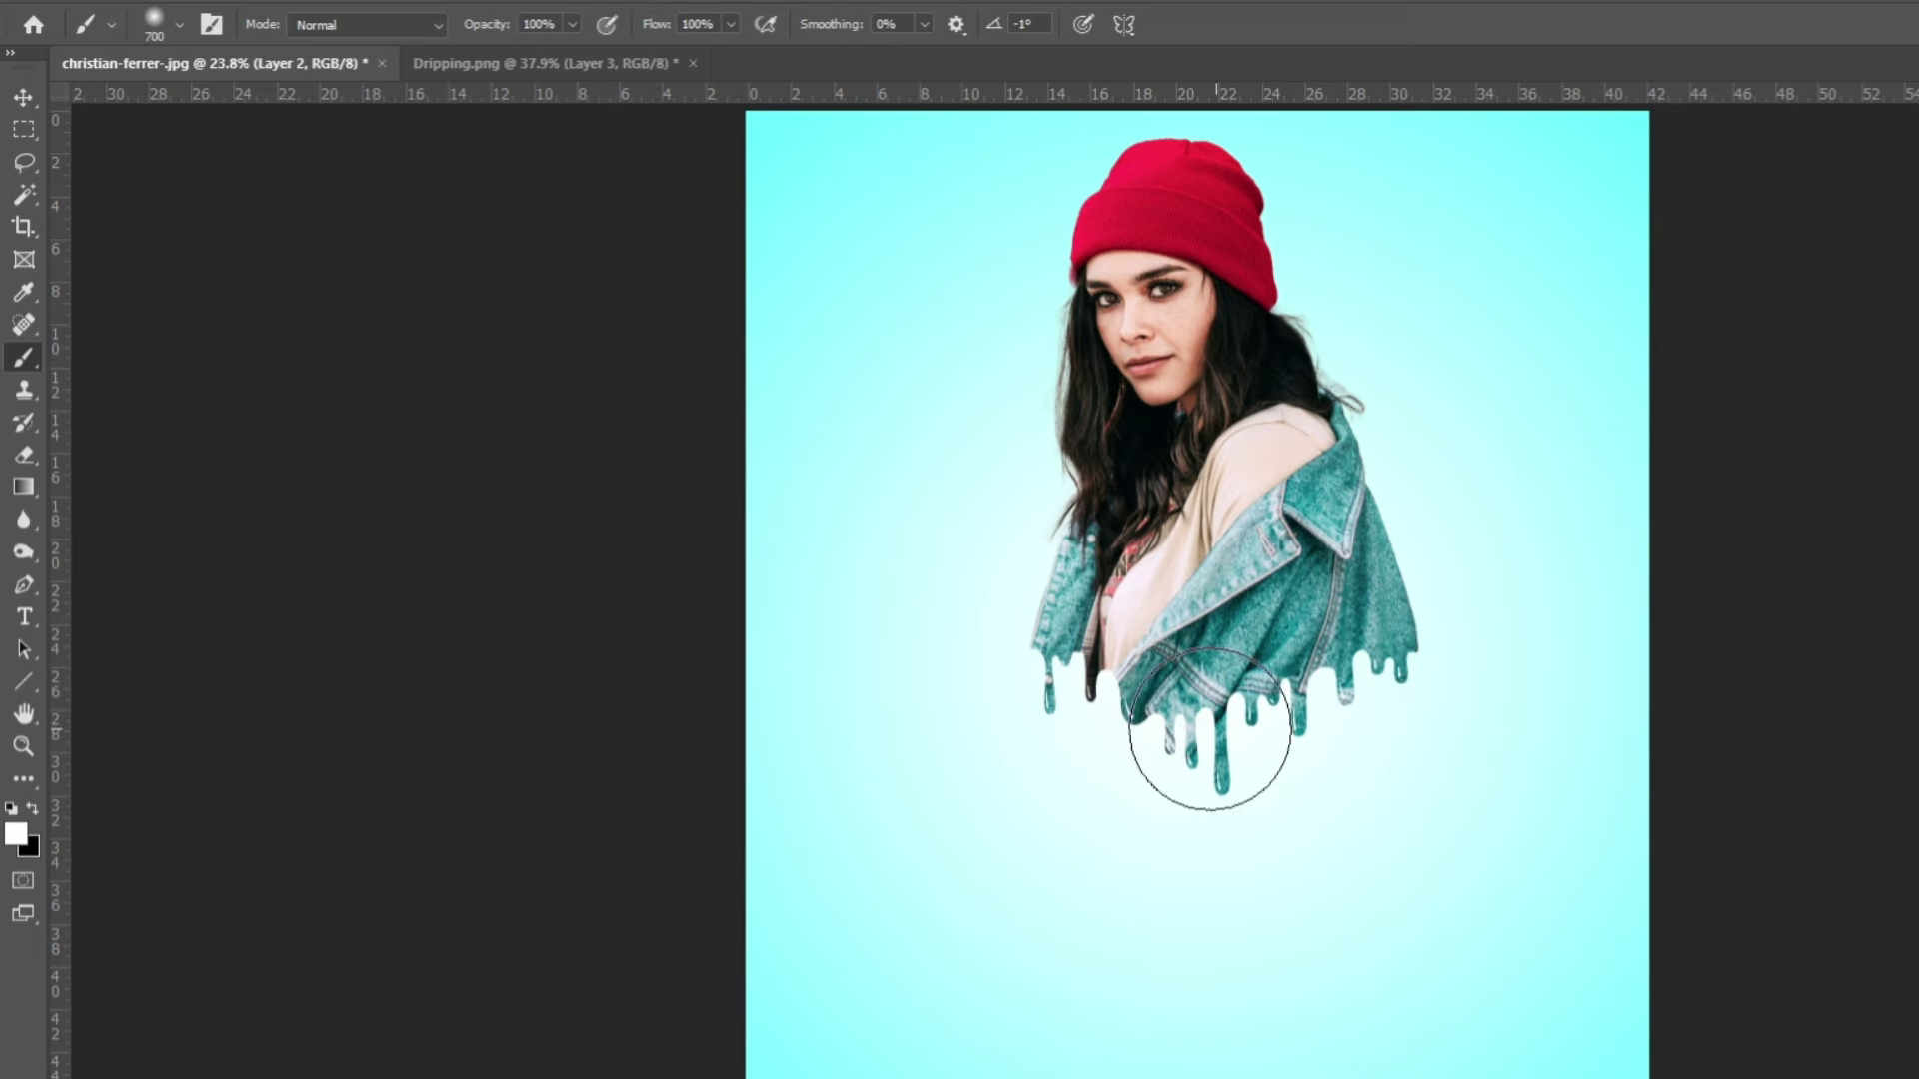
{"action": "key", "text": "bracketright"}
{"action": "key", "text": "bracketright"}
{"action": "key", "text": "bracketright"}
{"action": "key", "text": "bracketright"}
{"action": "key", "text": "bracketright"}
{"action": "key", "text": "bracketright"}
{"action": "key", "text": "bracketright"}
{"action": "key", "text": "bracketright"}
{"action": "key", "text": "bracketright"}
{"action": "key", "text": "bracketright"}
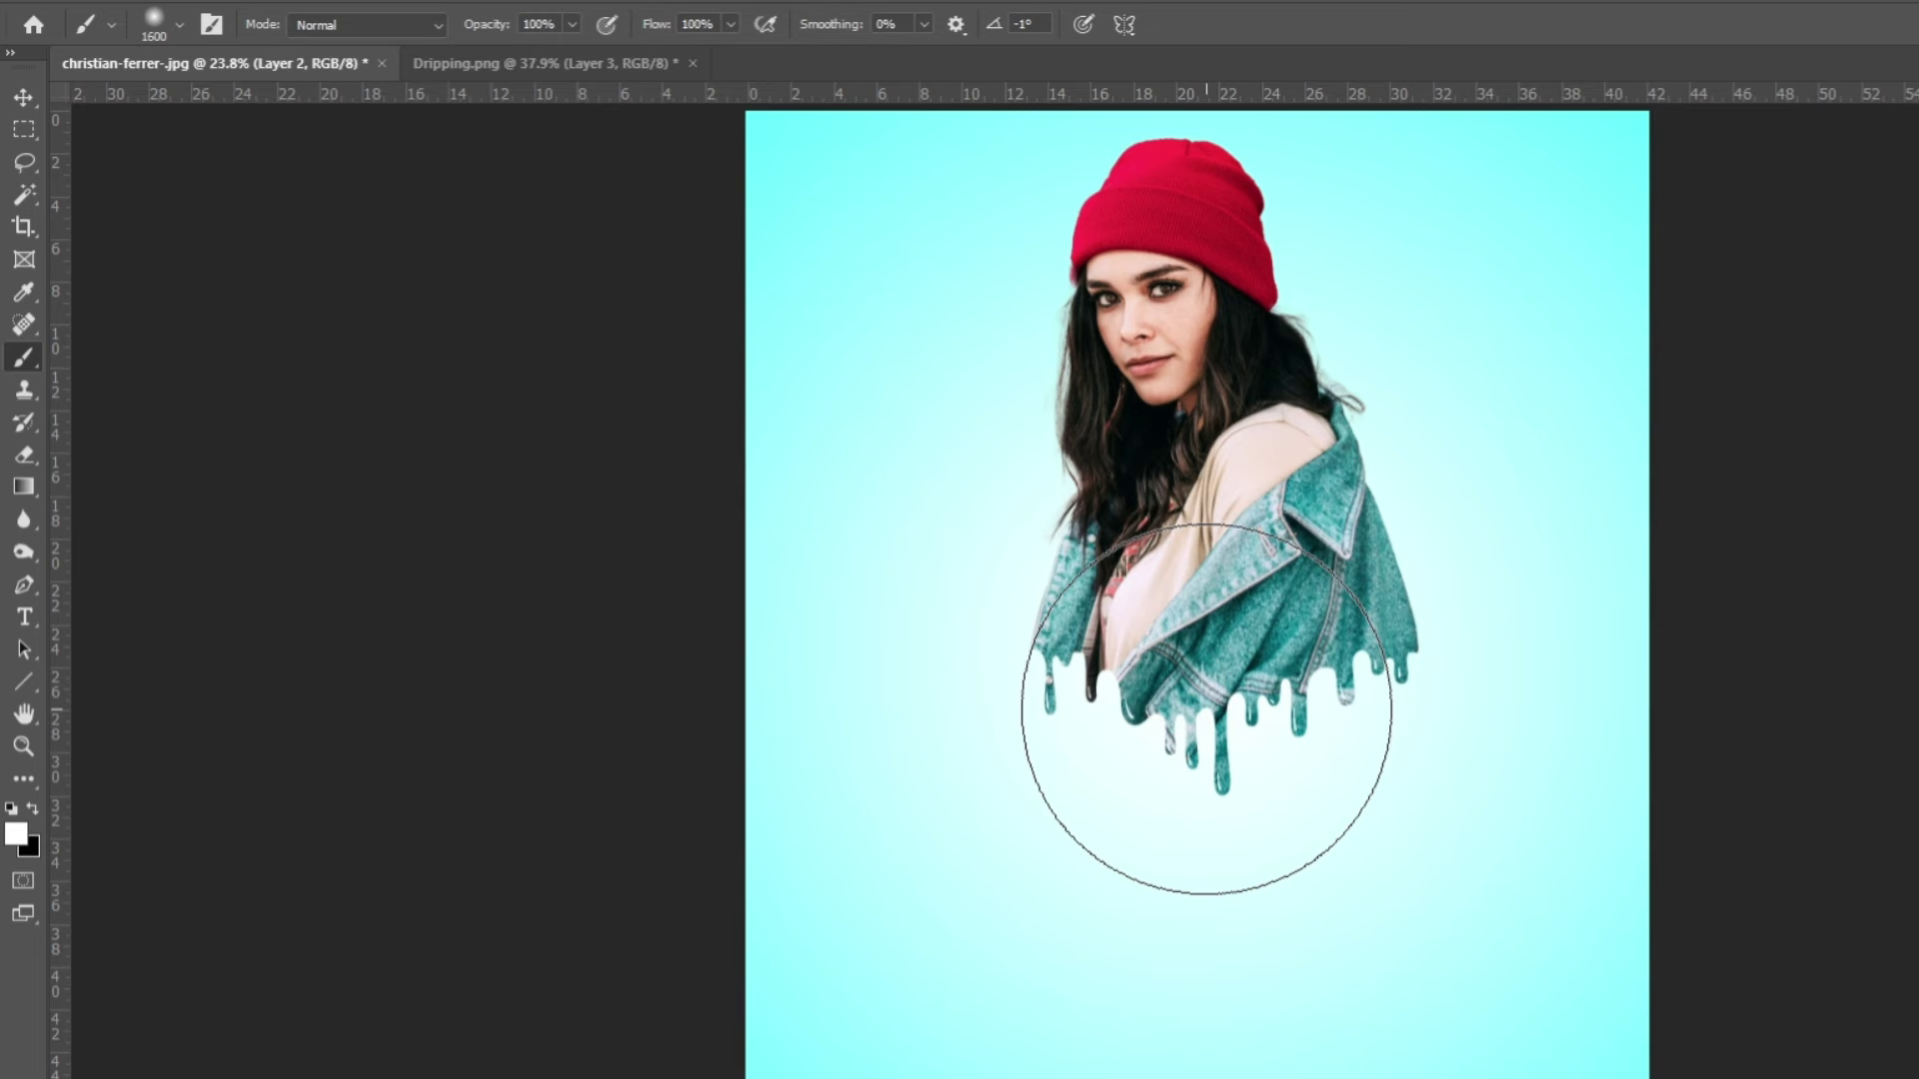
{"action": "key", "text": "bracketright"}
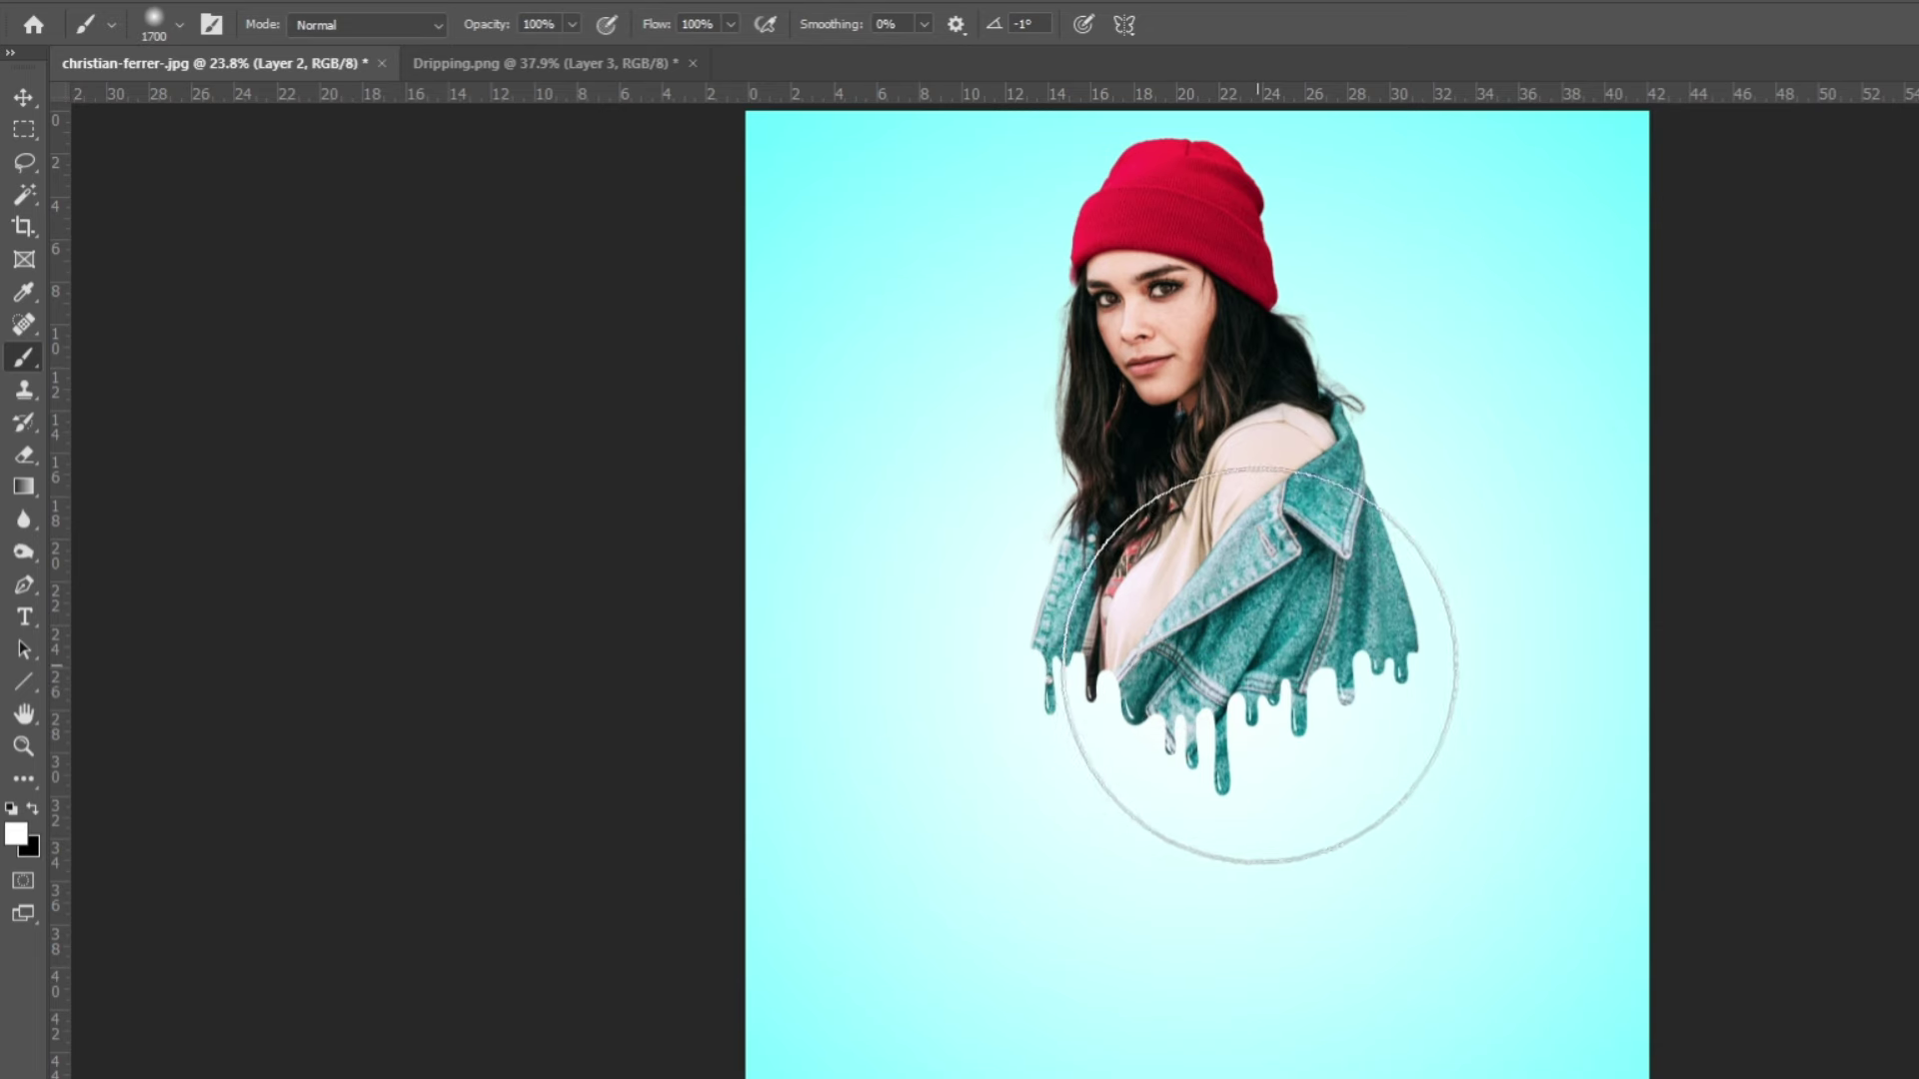
{"action": "left_click", "coordinate": [1379, 617], "text": "alt"}
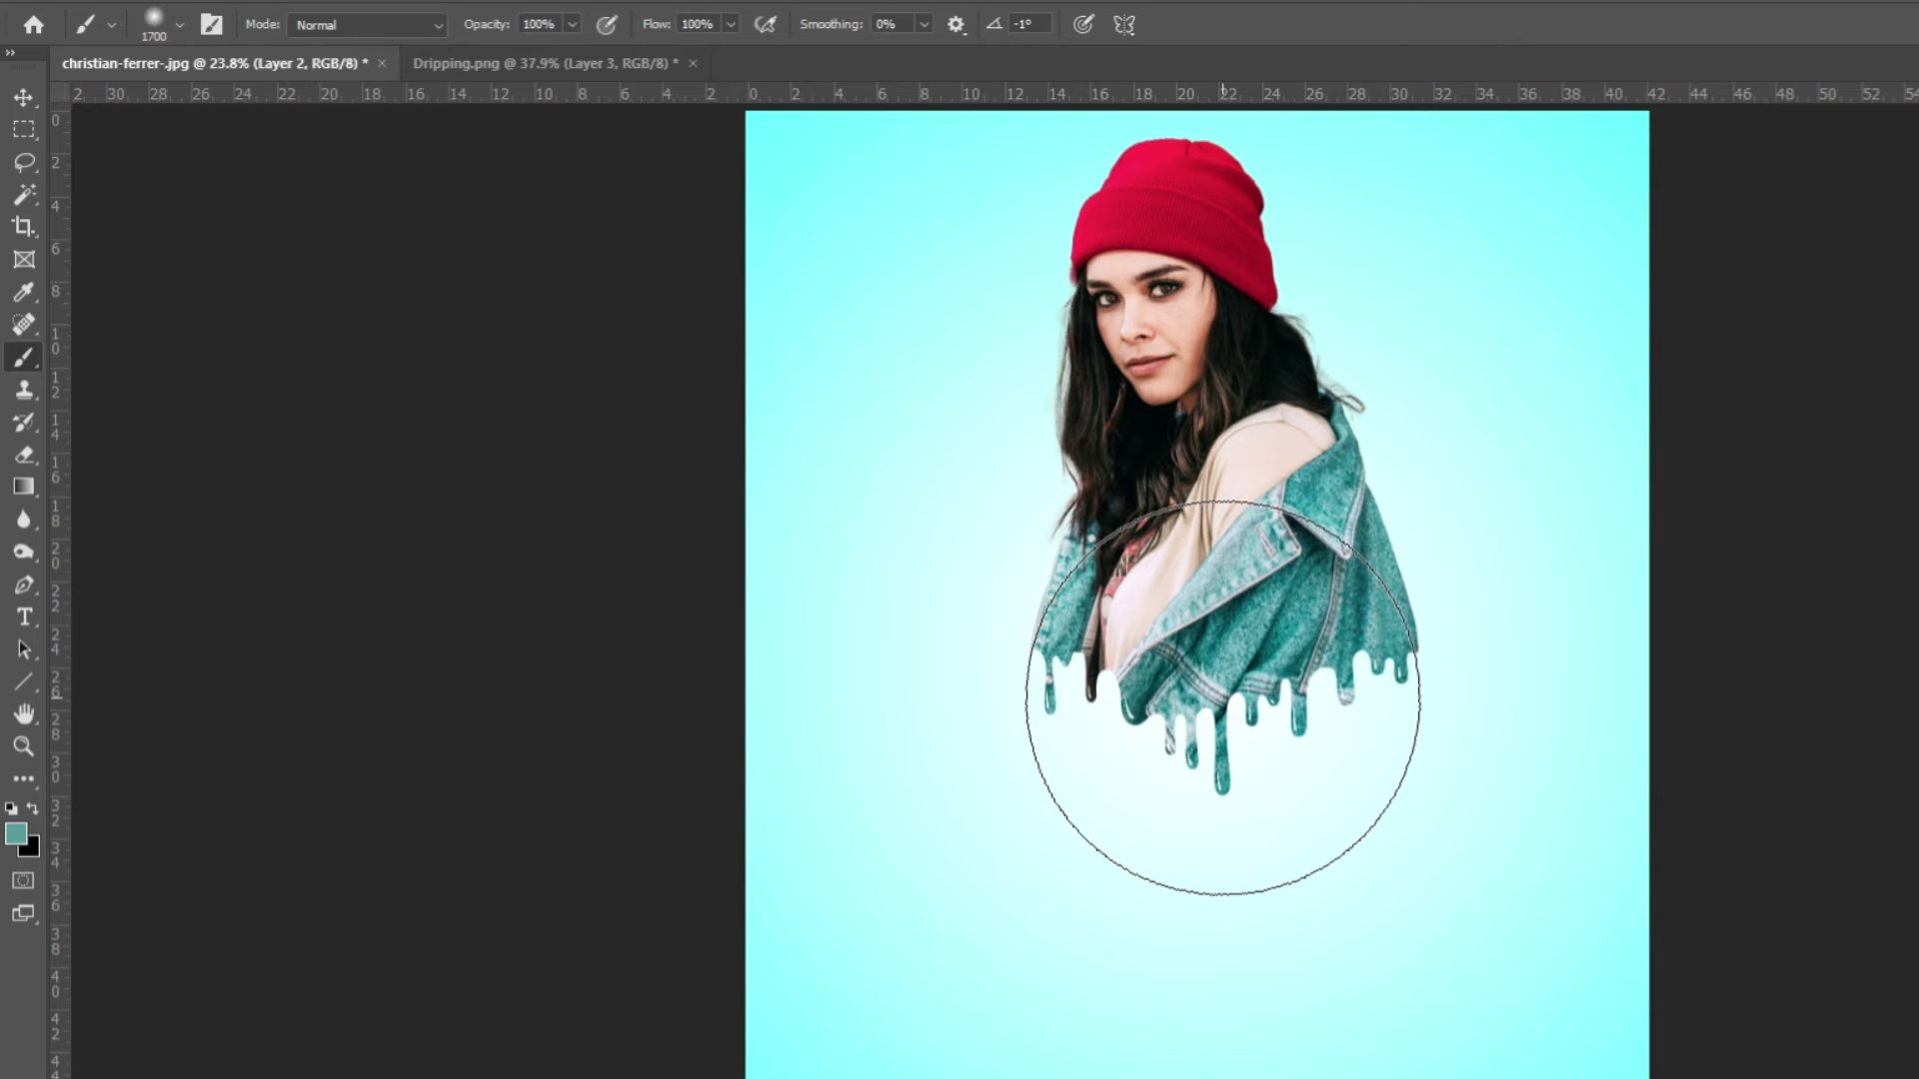
{"action": "left_click", "coordinate": [1222, 696]}
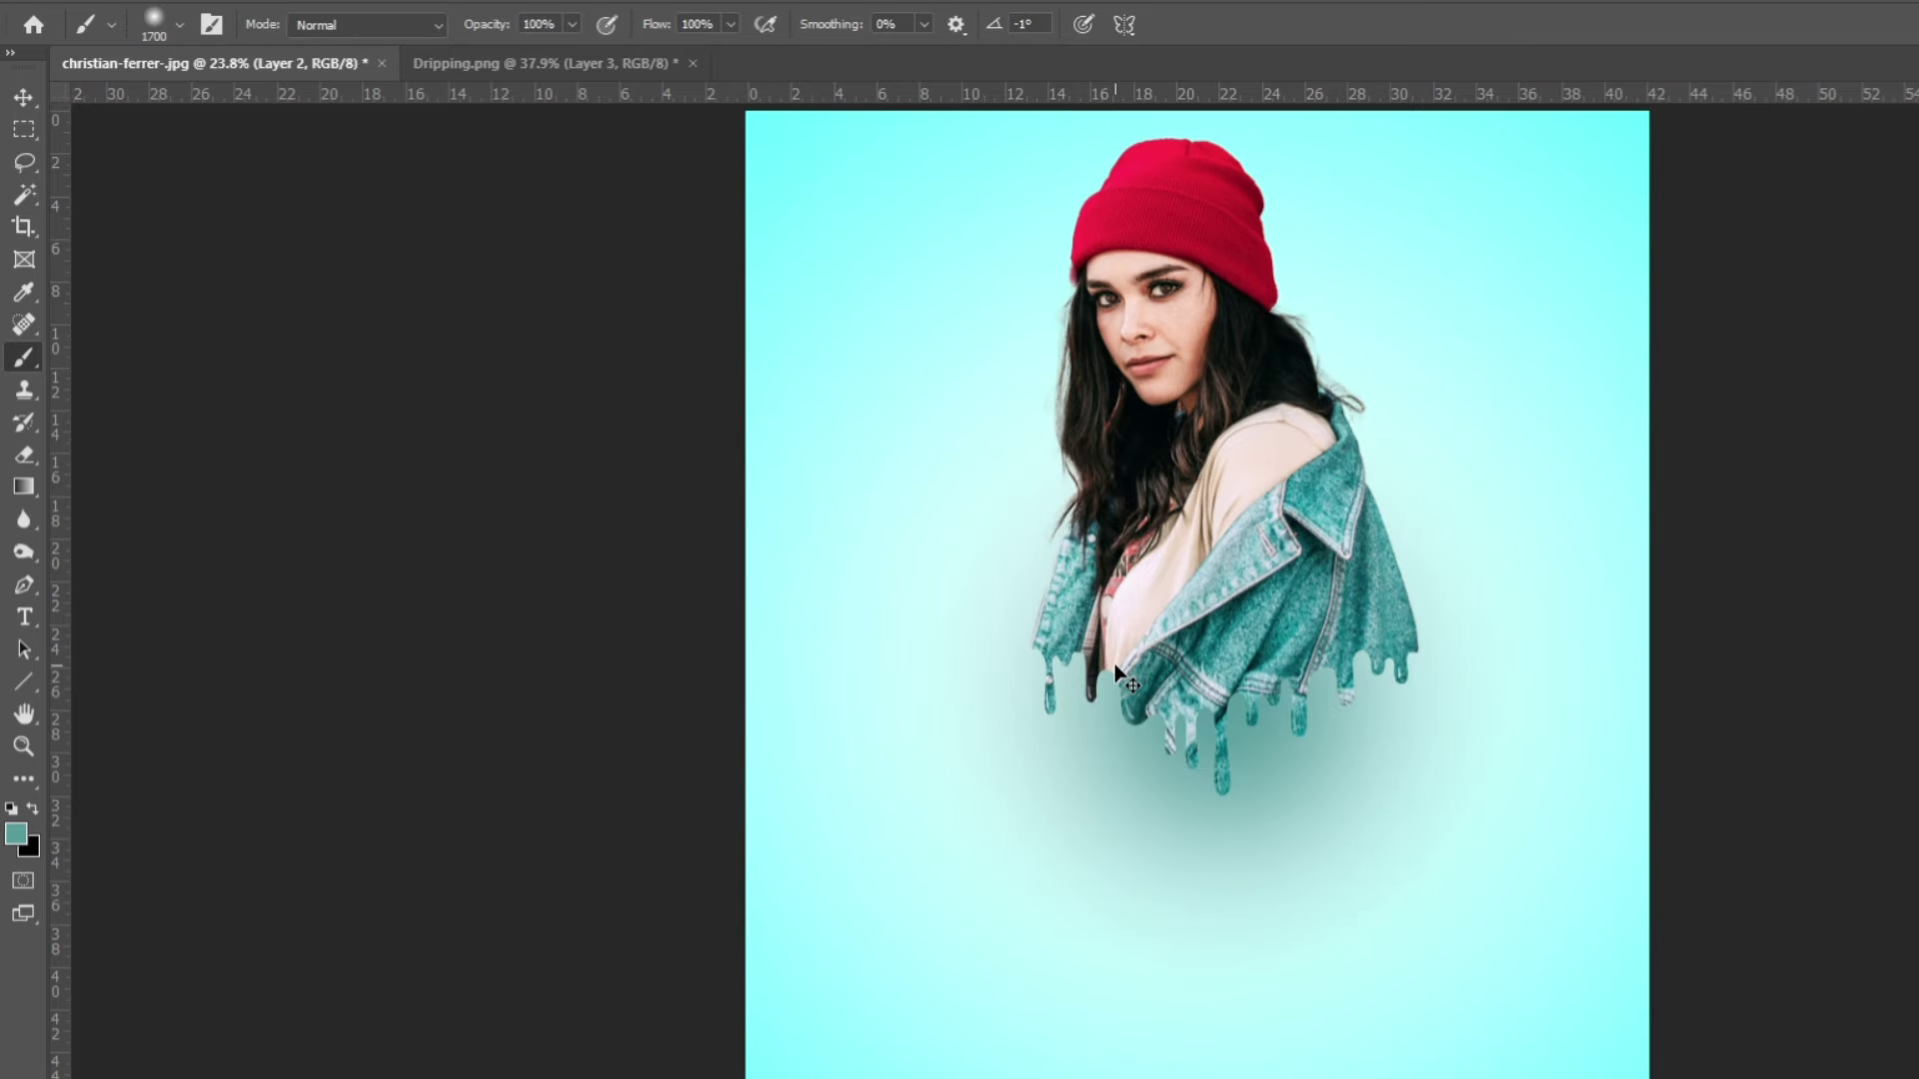
Squash the teal blob into a thin, wide shadow ellipse beneath the dripping jacket
{"action": "key", "text": "ctrl+t"}
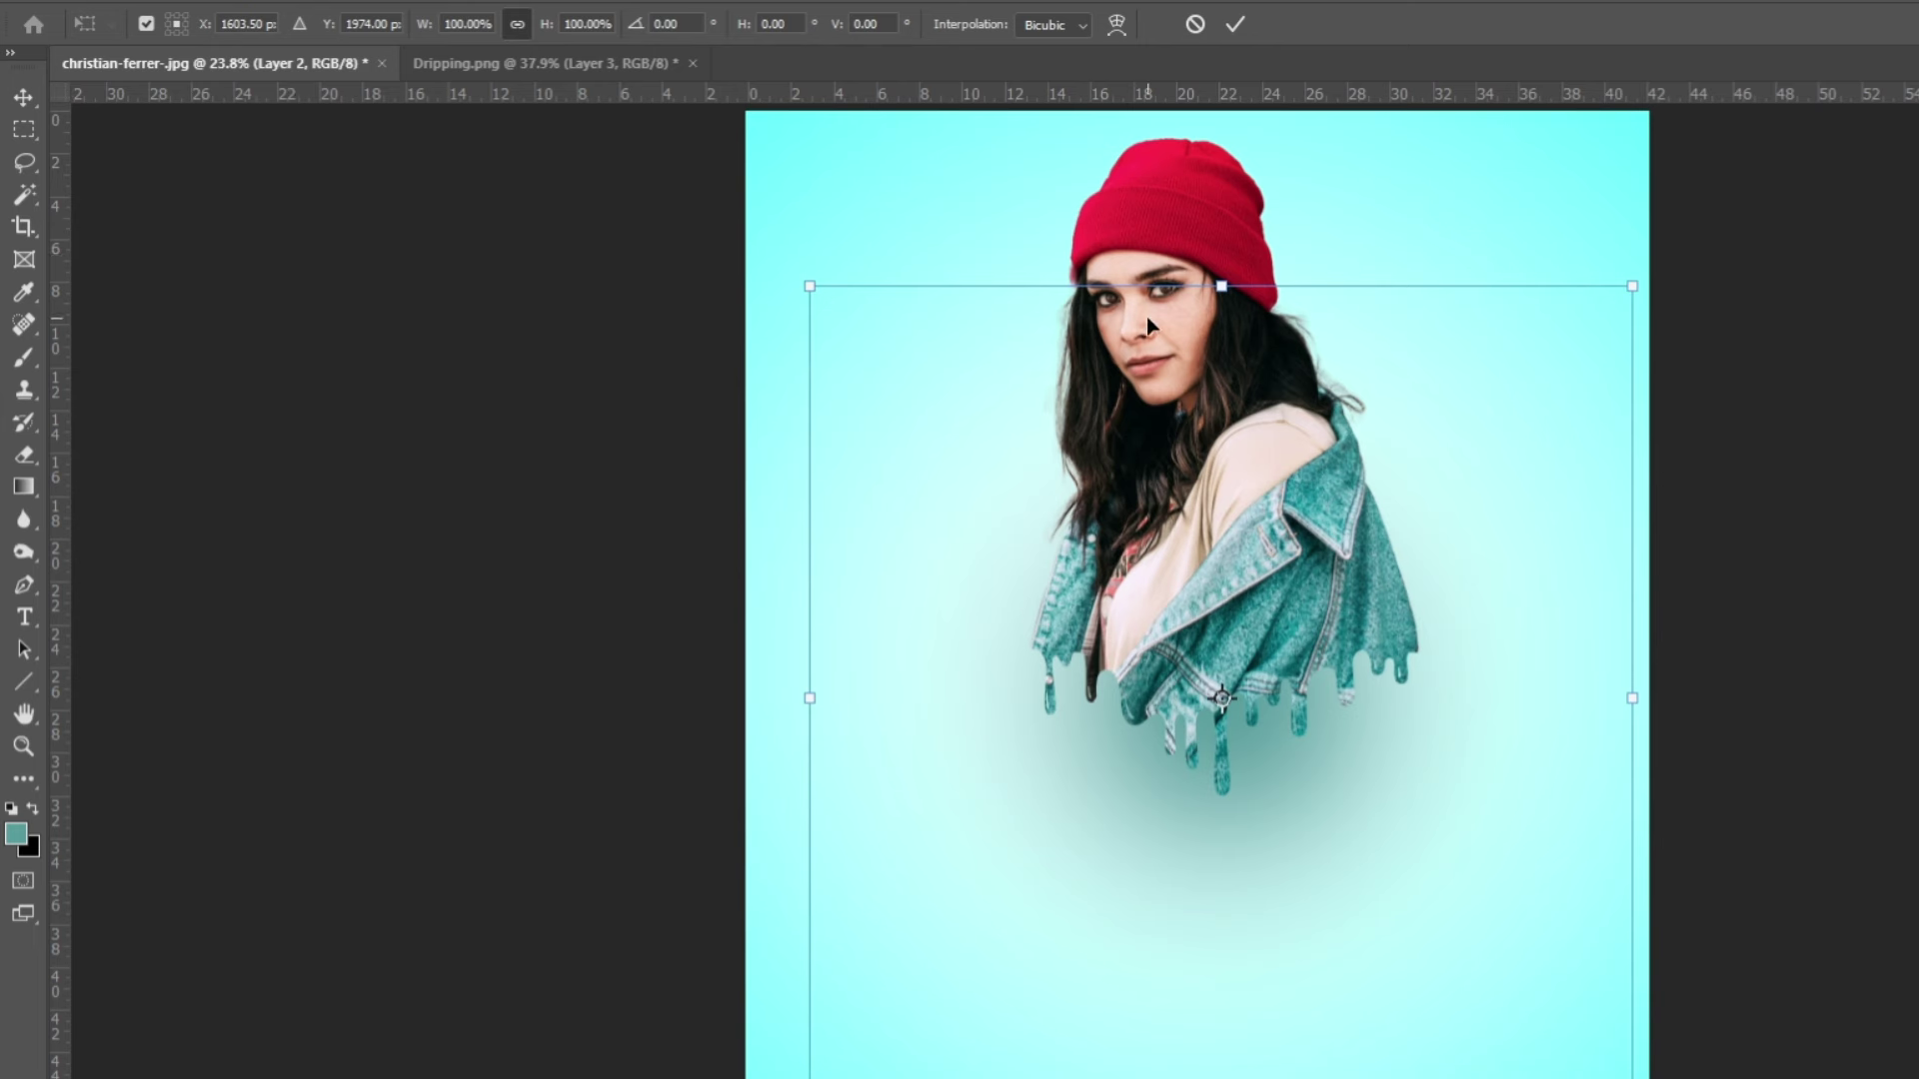
{"action": "left_click_drag", "start_coordinate": [1224, 288], "coordinate": [1216, 1060]}
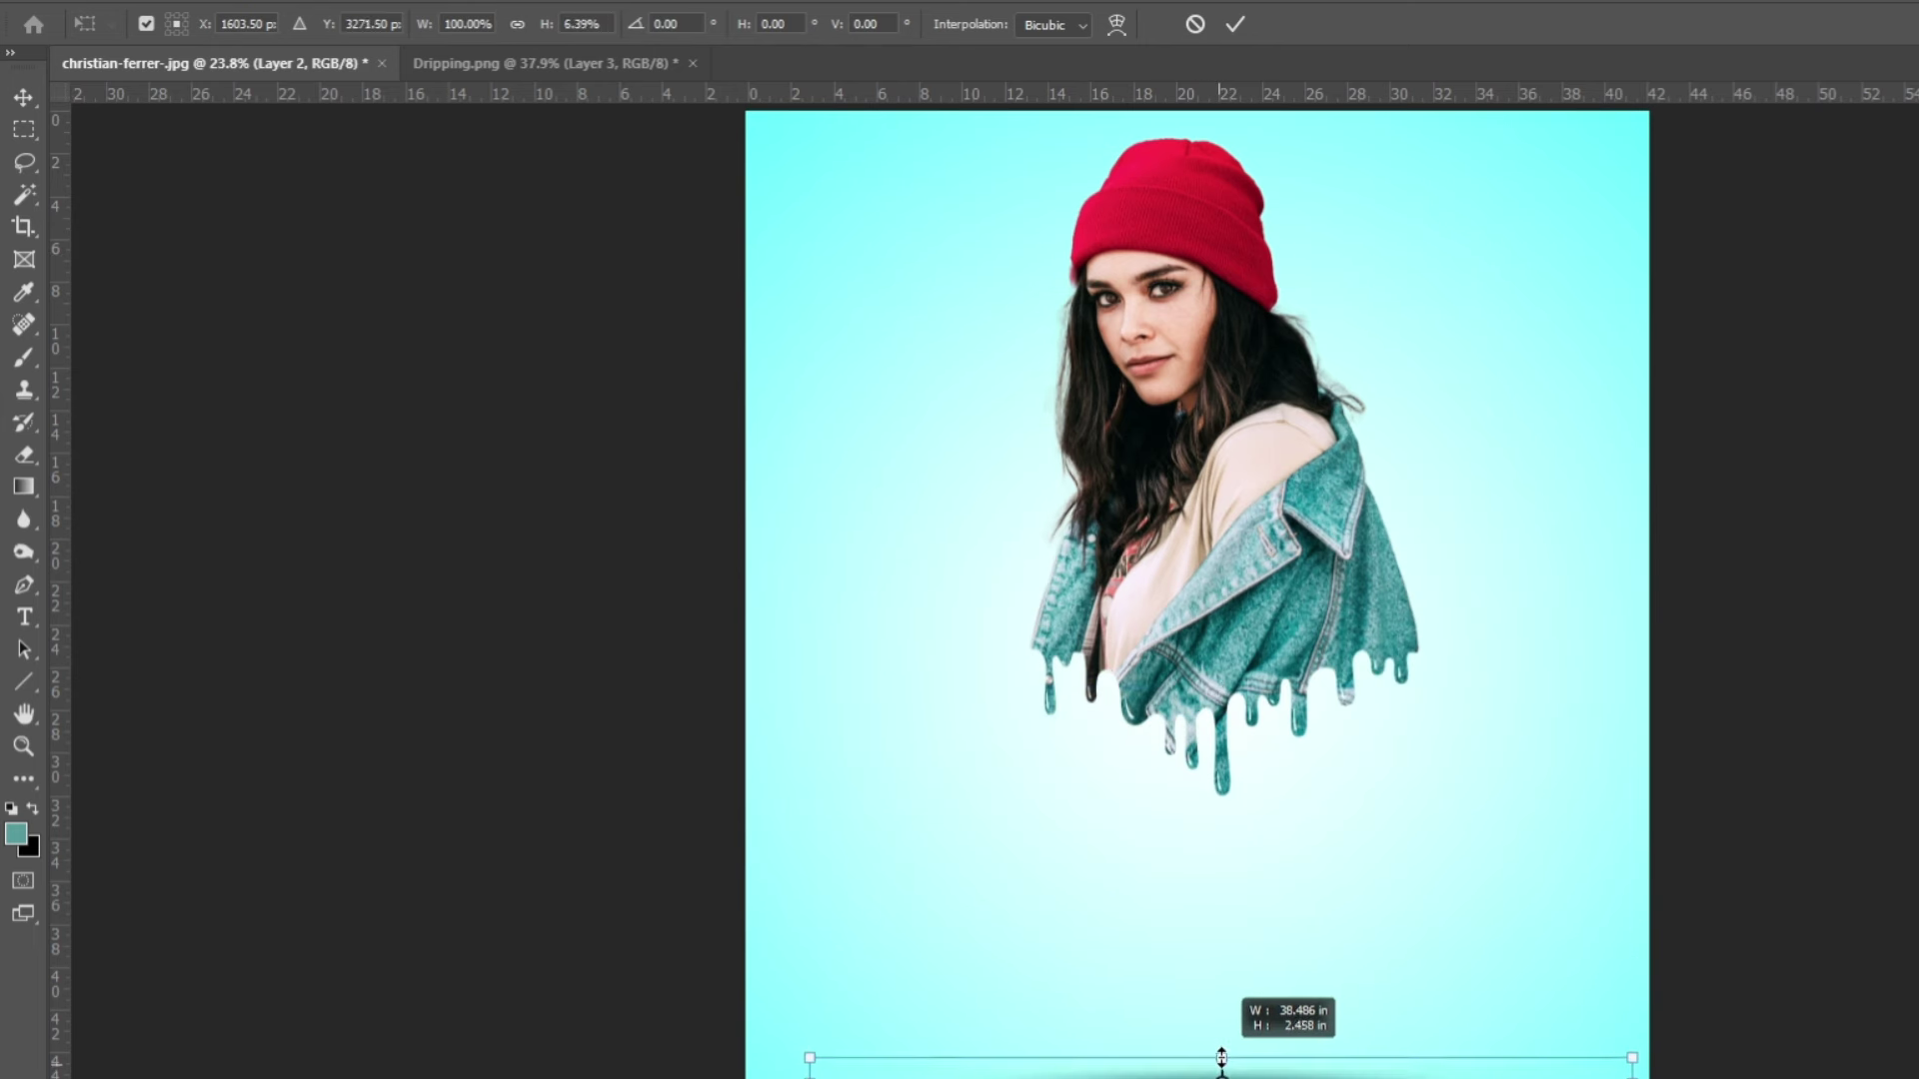
{"action": "left_click_drag", "start_coordinate": [1215, 1060], "coordinate": [1234, 838]}
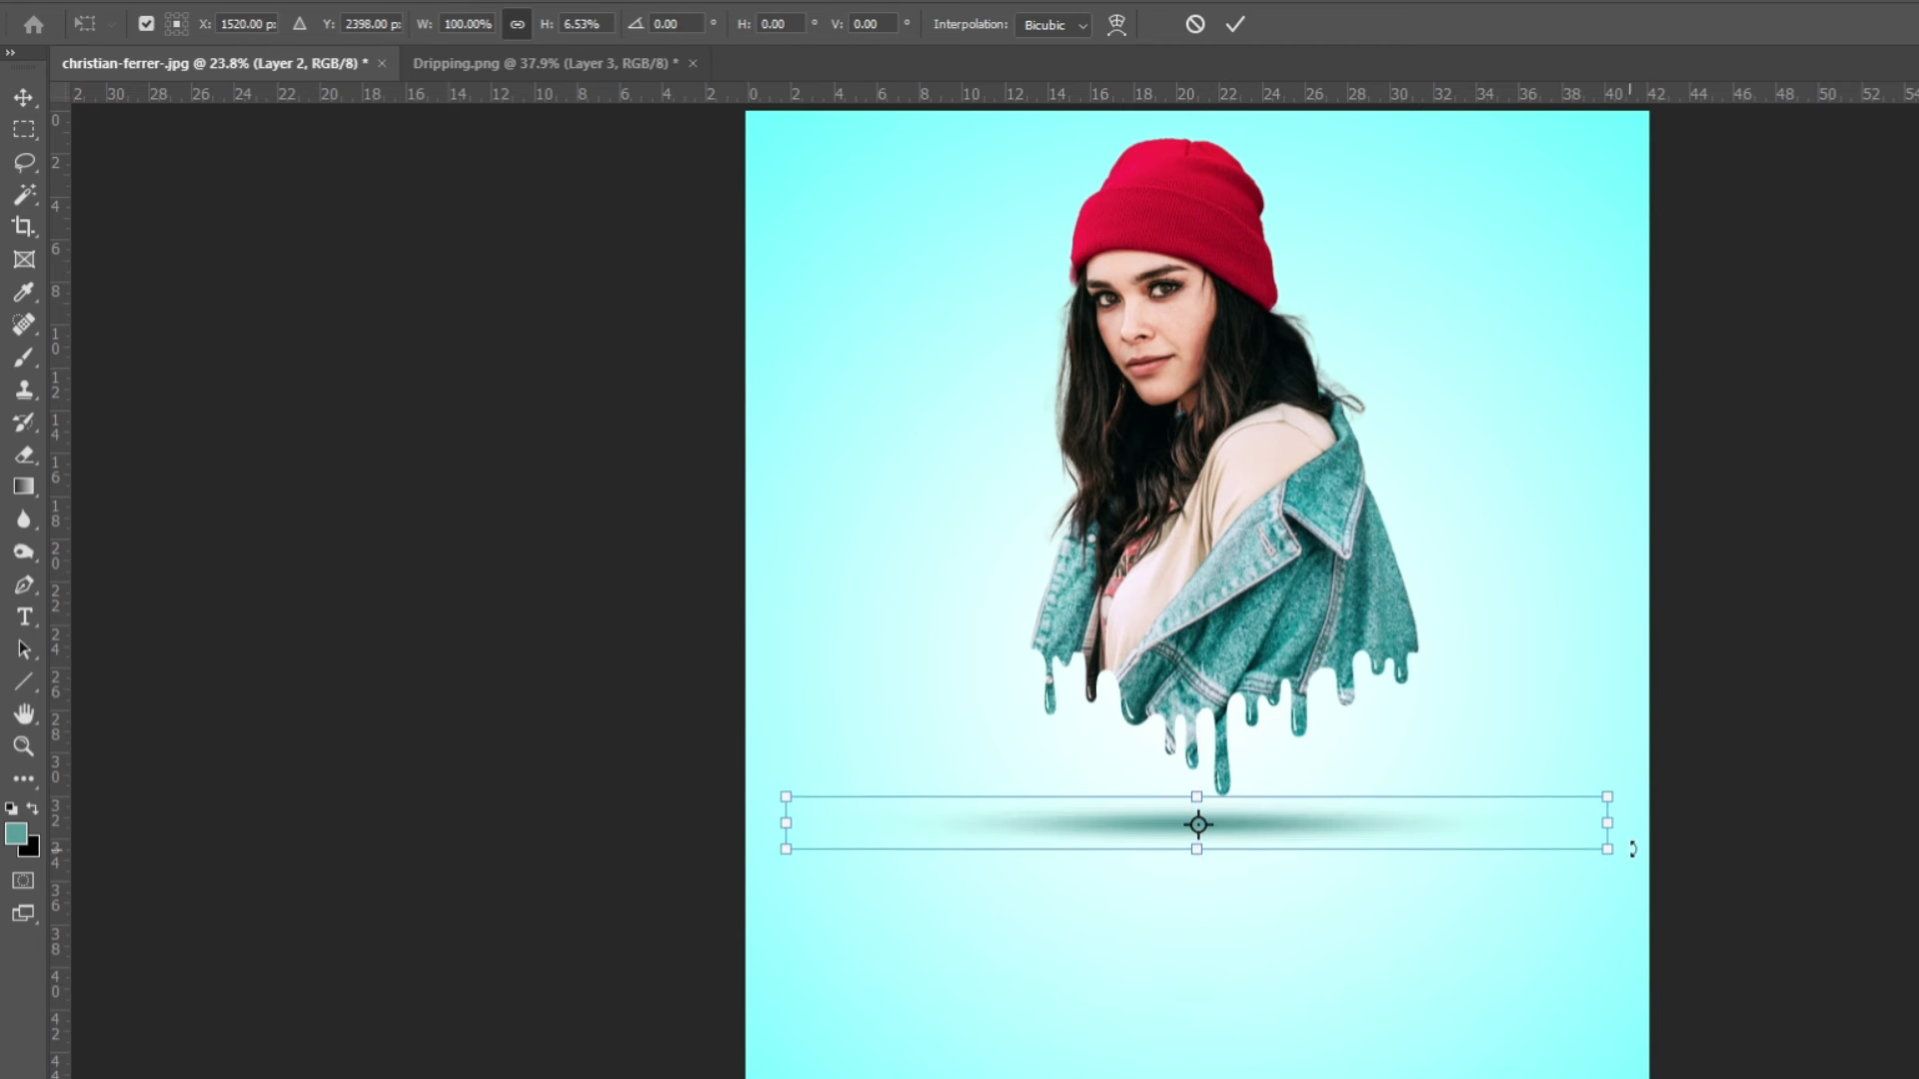
{"action": "mouse_move", "coordinate": [1614, 828]}
{"action": "left_mouse_down"}
{"action": "mouse_move", "coordinate": [1592, 825]}
{"action": "mouse_move", "coordinate": [1615, 826]}
{"action": "left_mouse_up"}
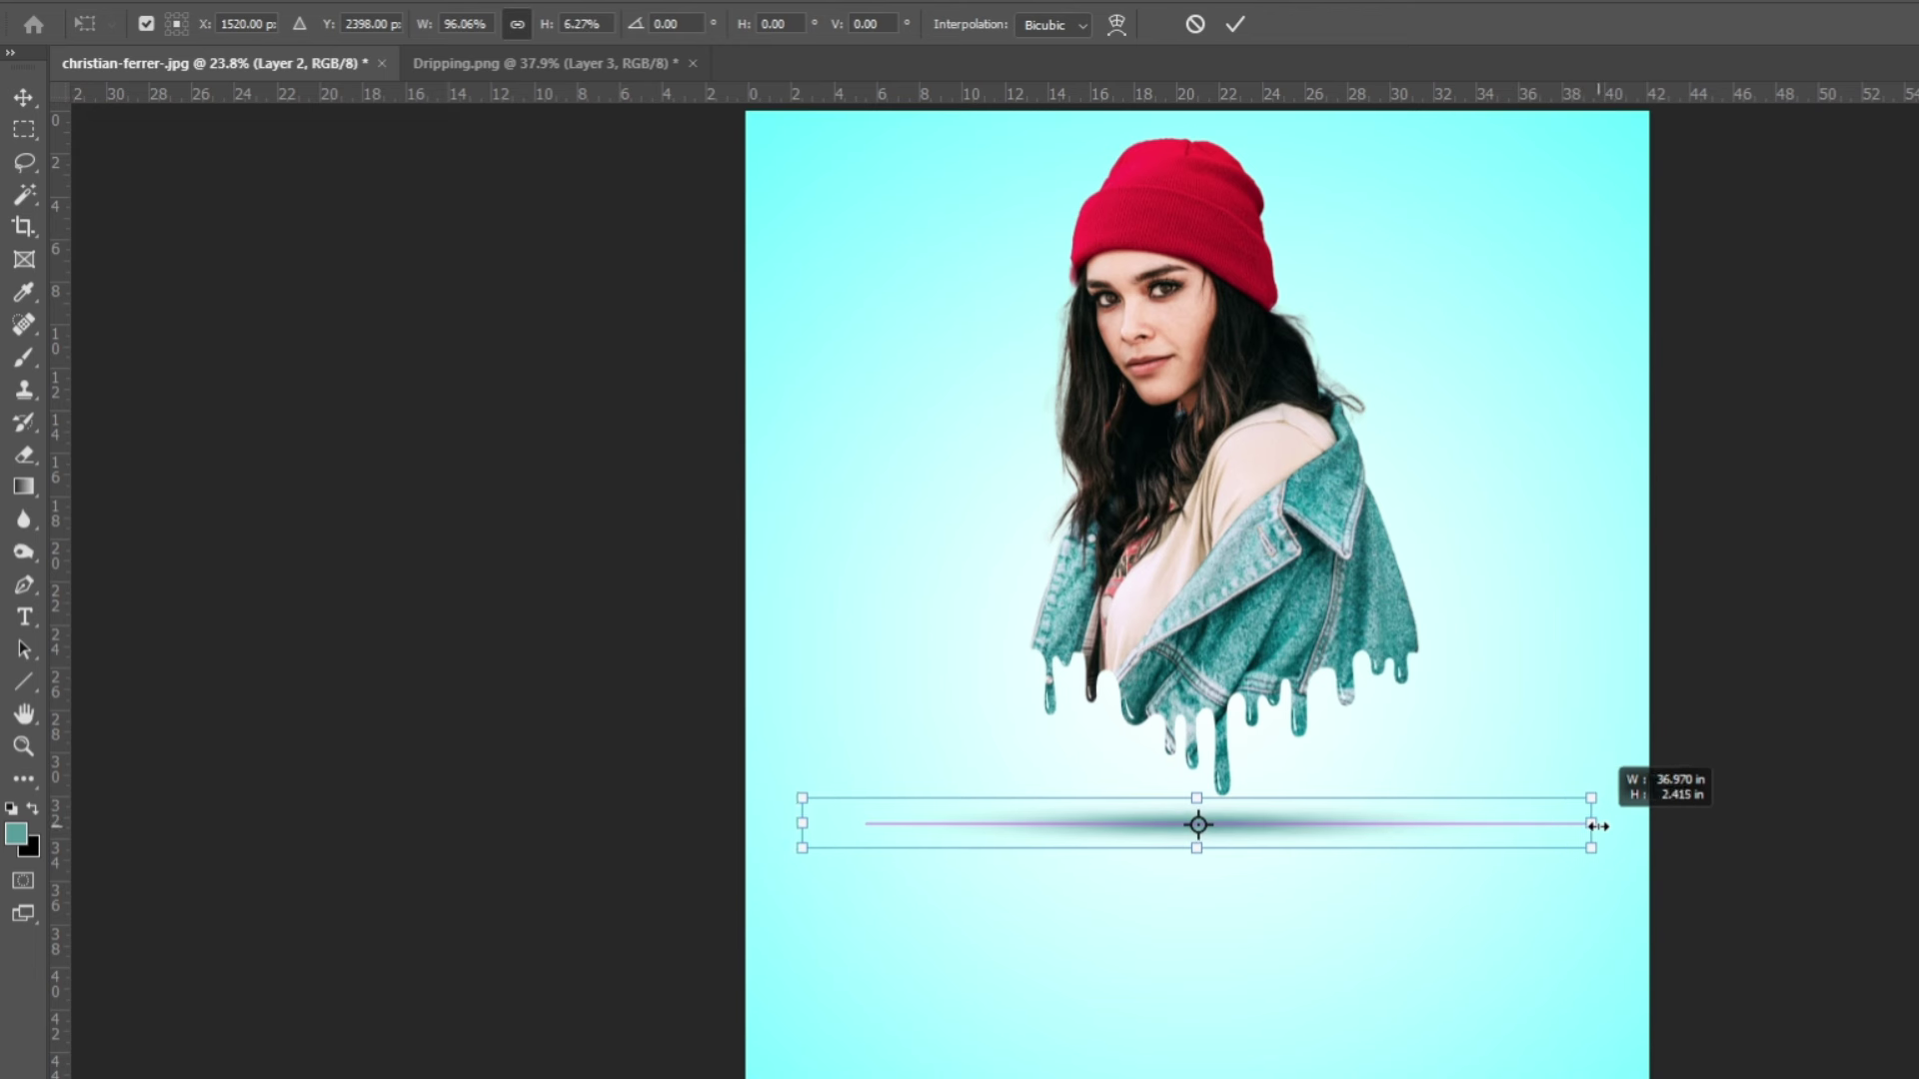
Commit the flattened shadow and view the finished composition in Full Screen Mode
{"action": "key", "text": "Return"}
{"action": "key", "text": "b"}
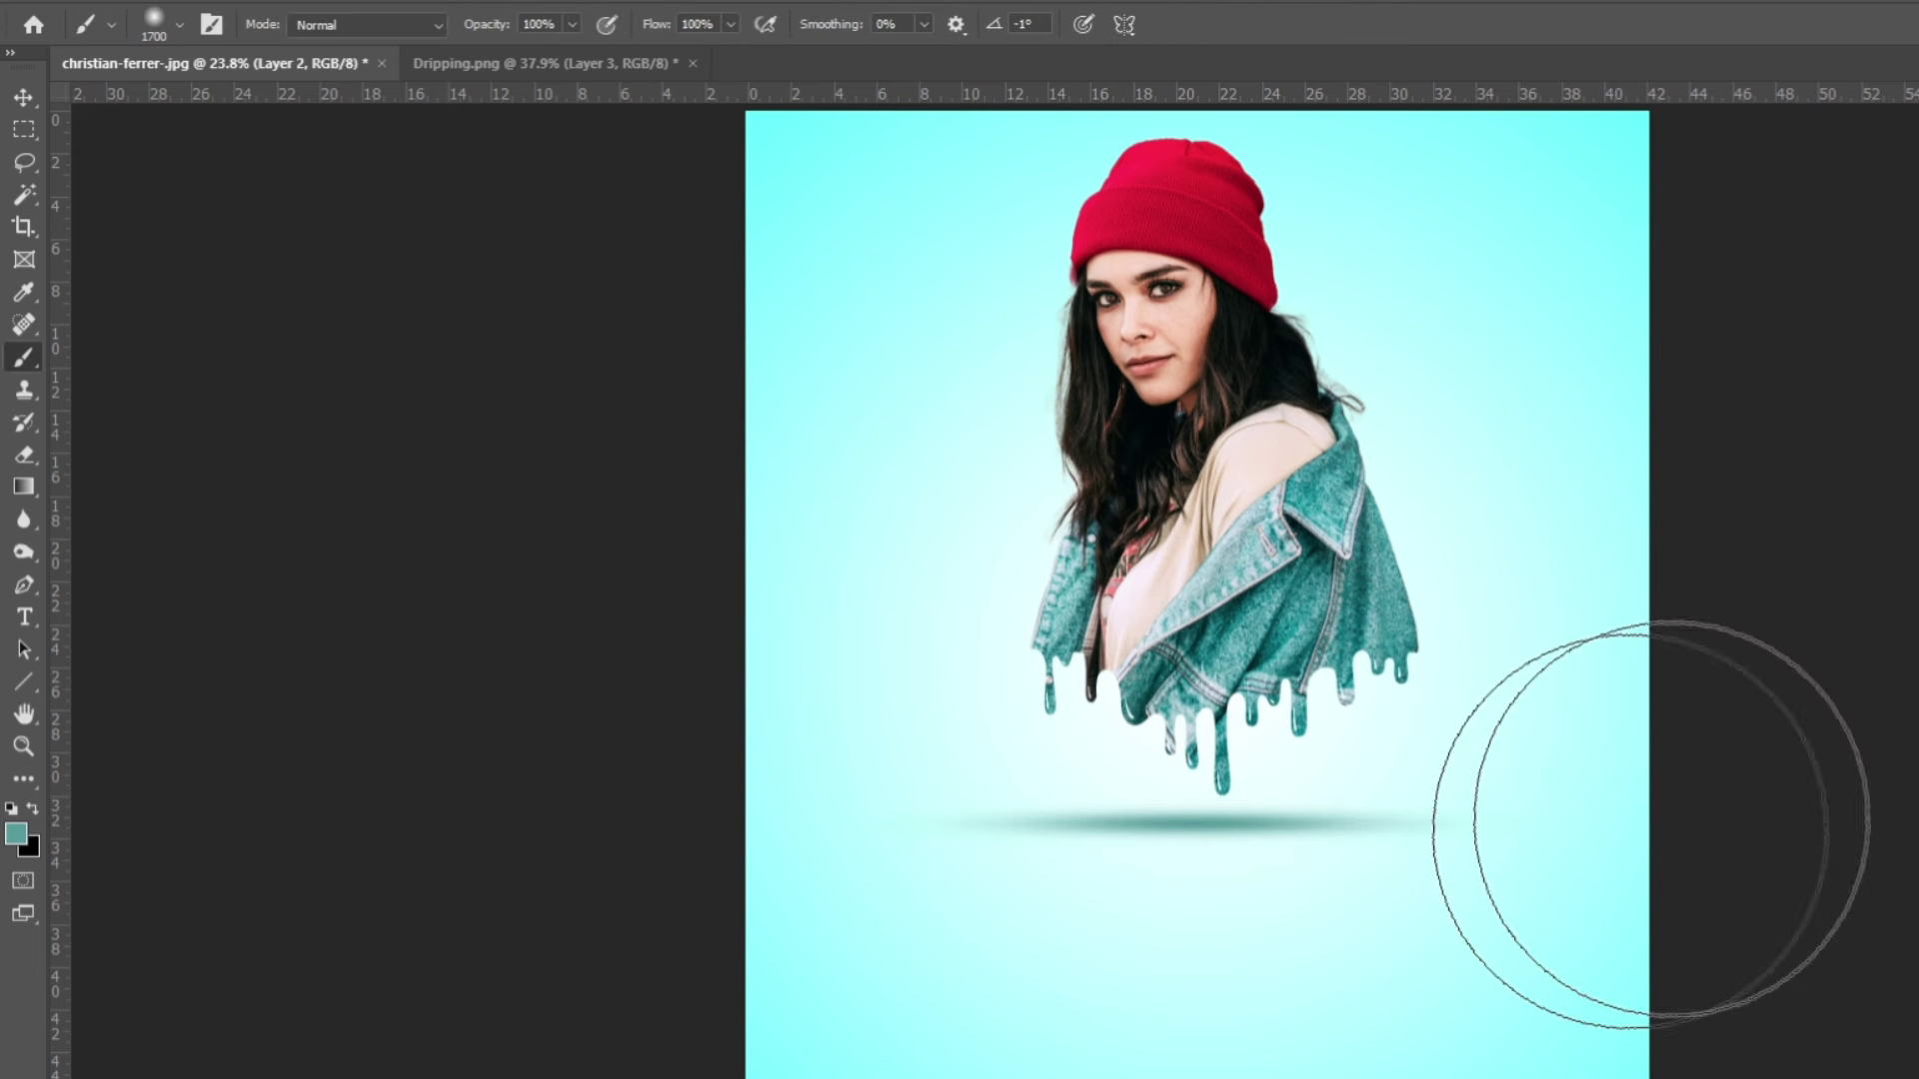
{"action": "scroll", "coordinate": [1849, 789], "scroll_direction": "up", "scroll_amount": 1}
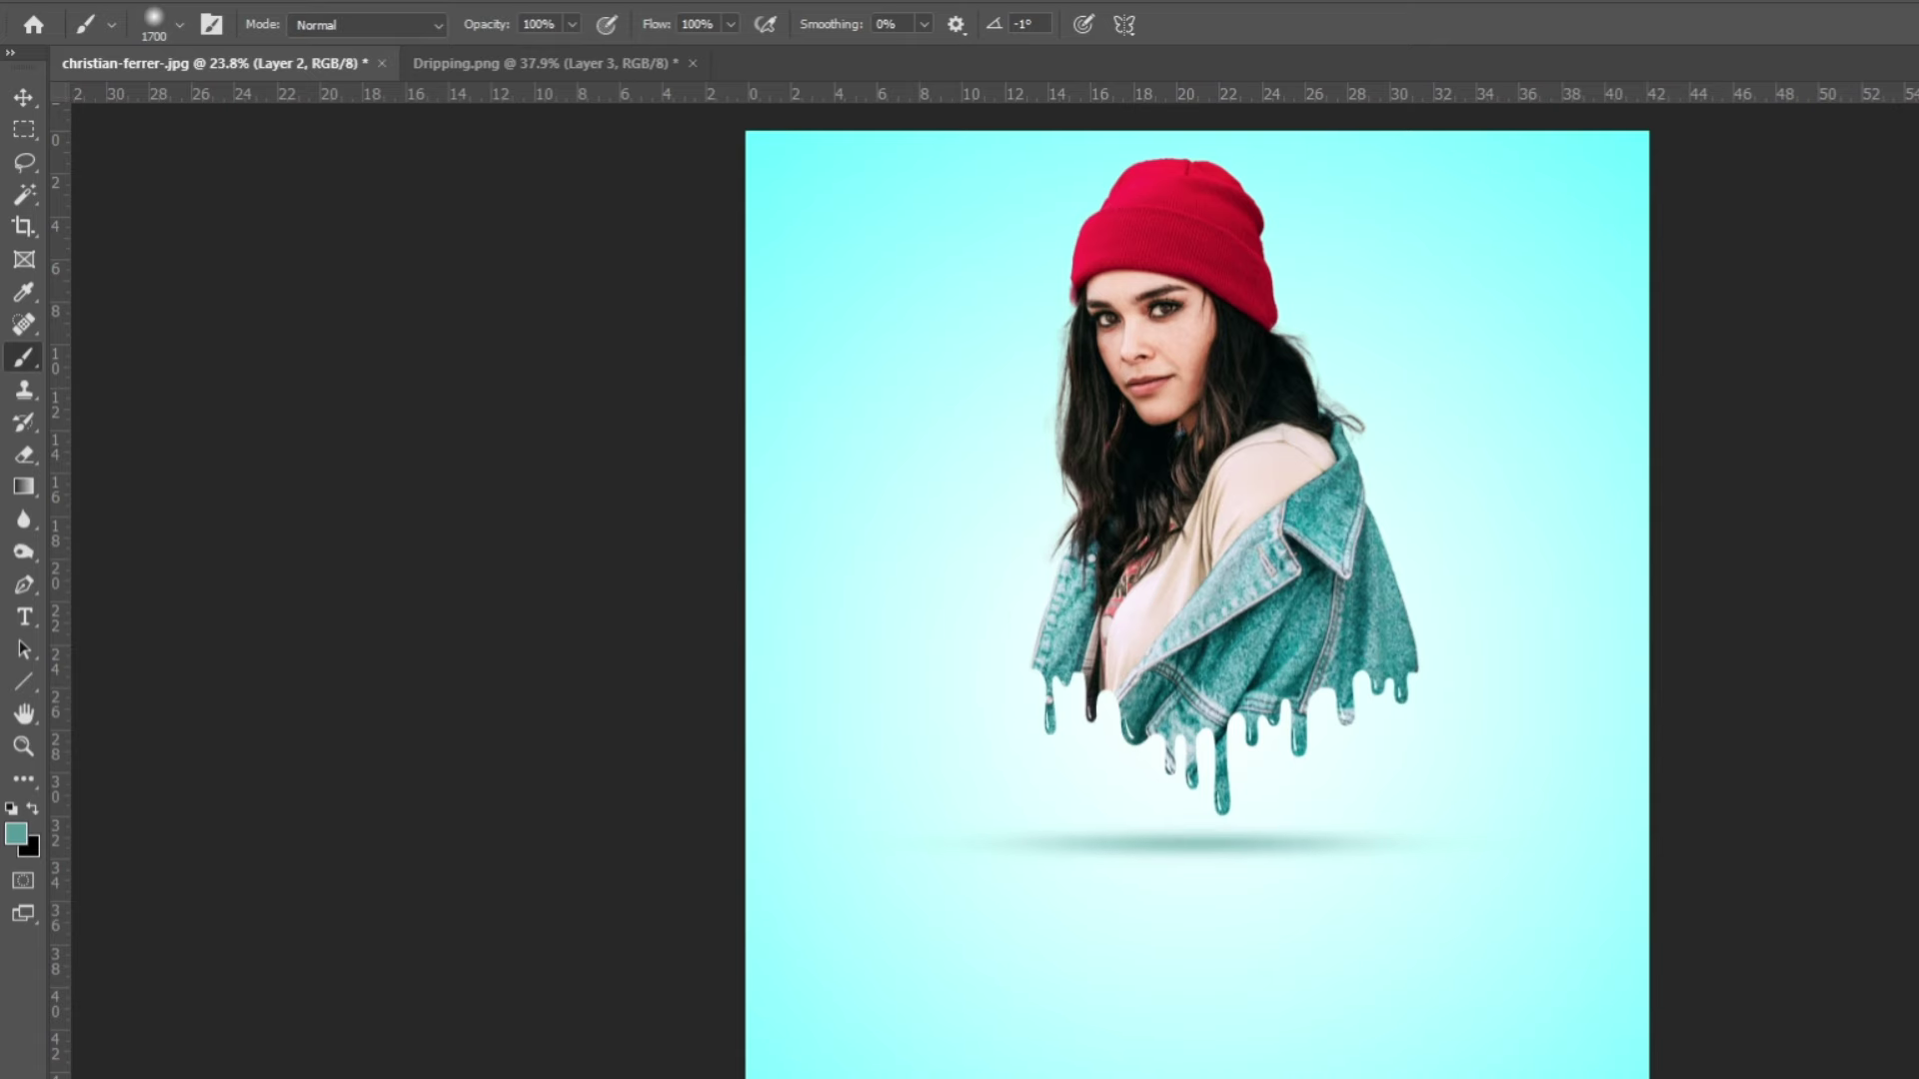
{"action": "key", "text": "f"}
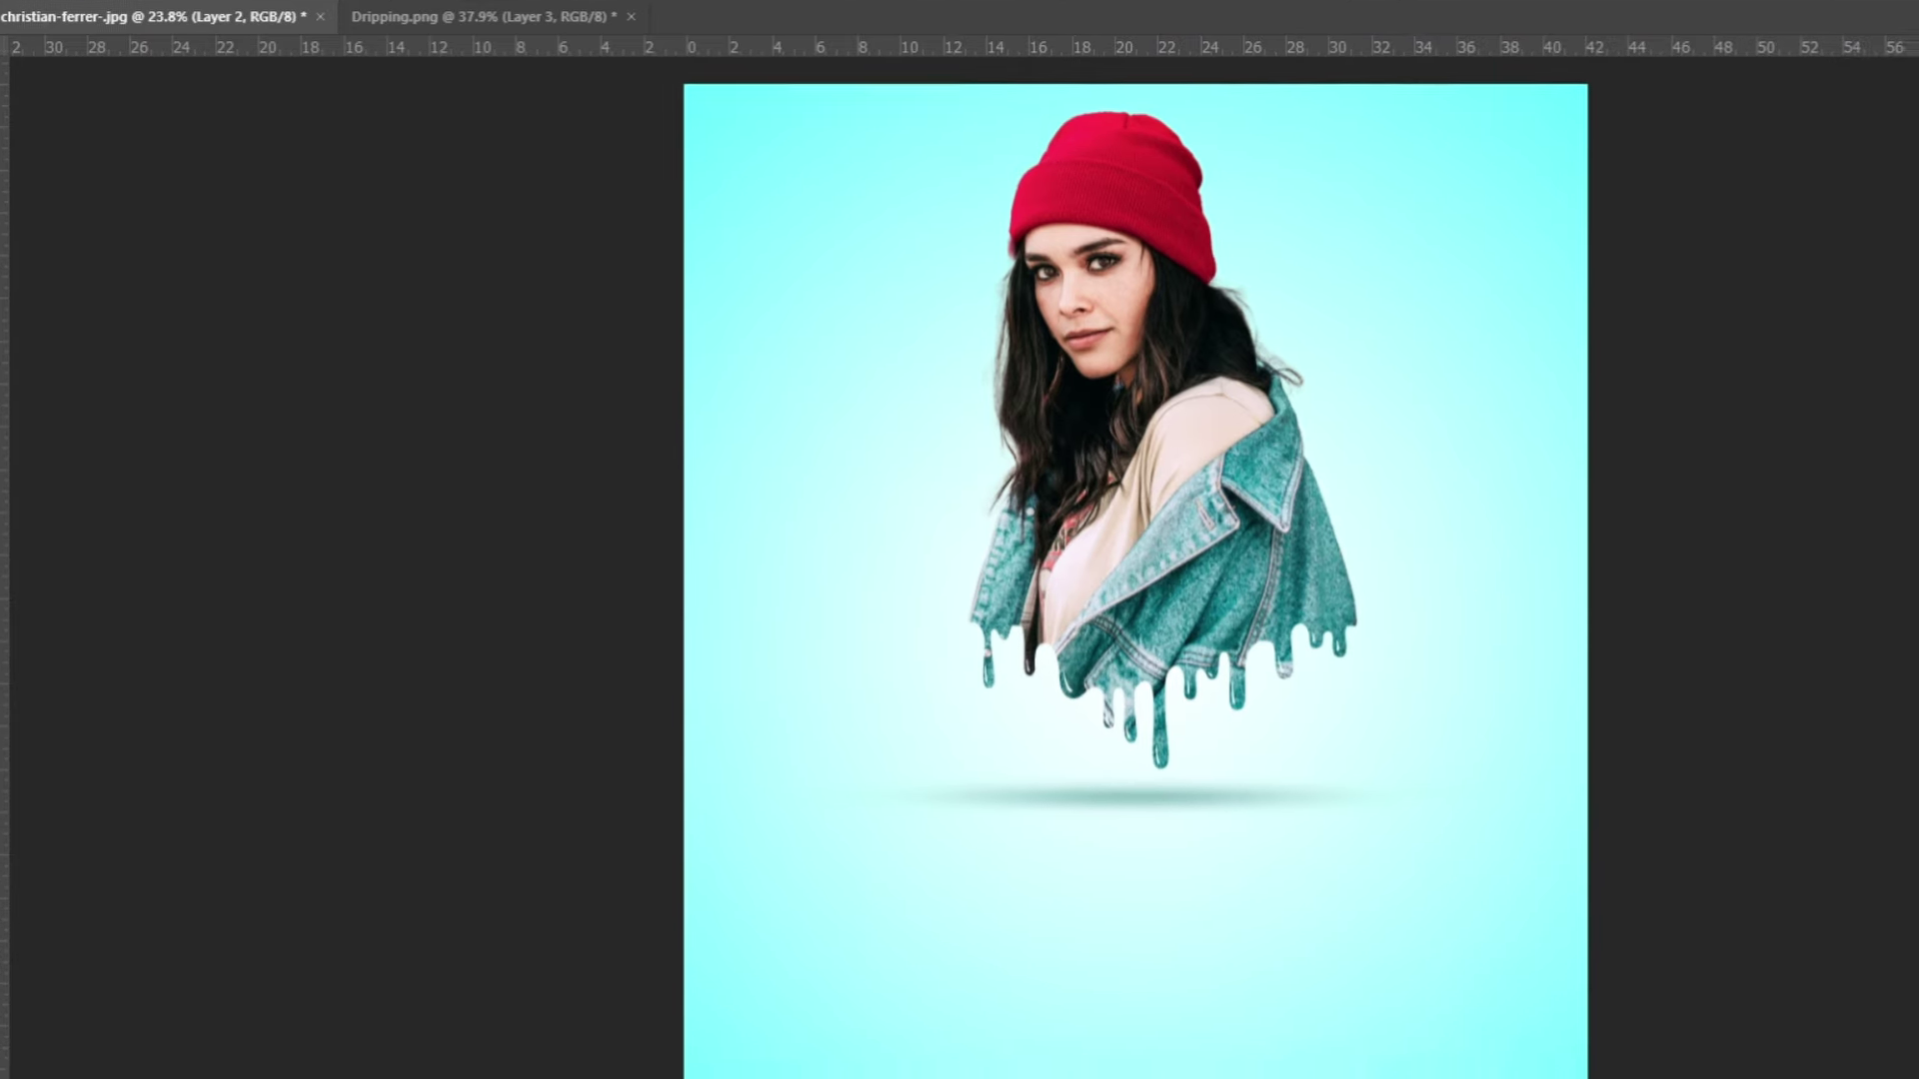